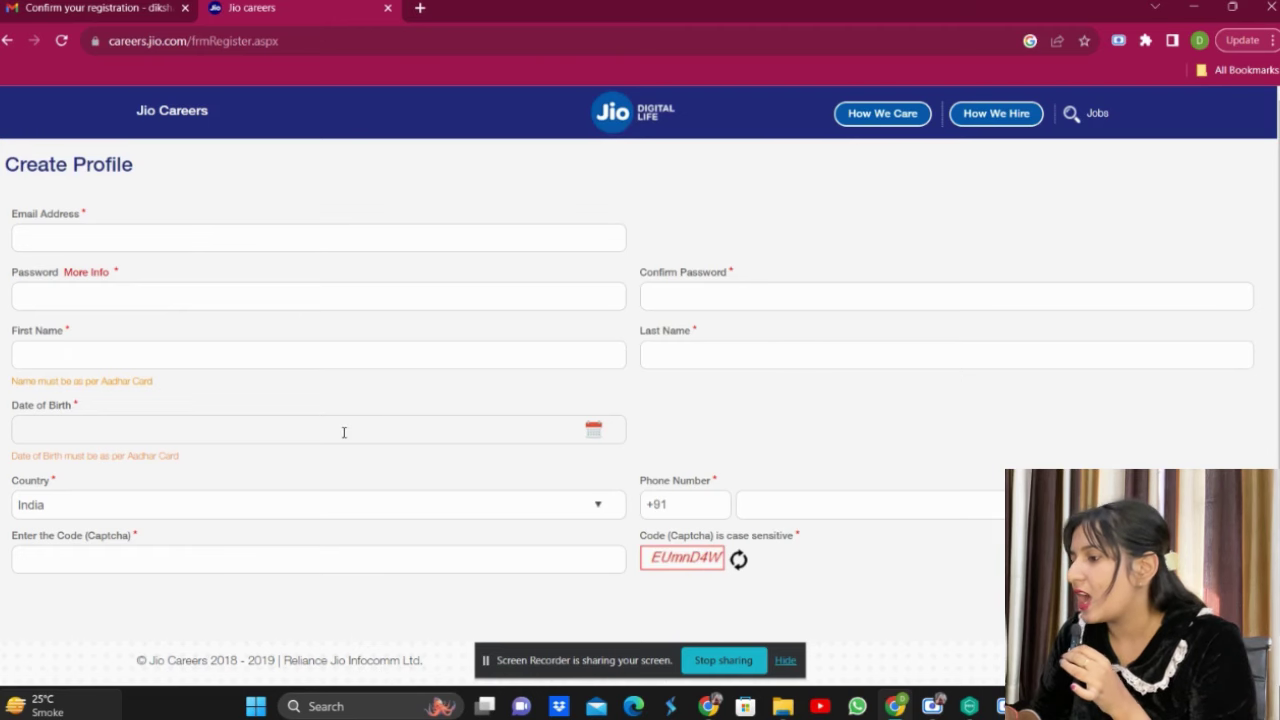
- Dismiss the Jio Careers registration thank-you message to return to the login page
scroll(988, 566, down, 1)
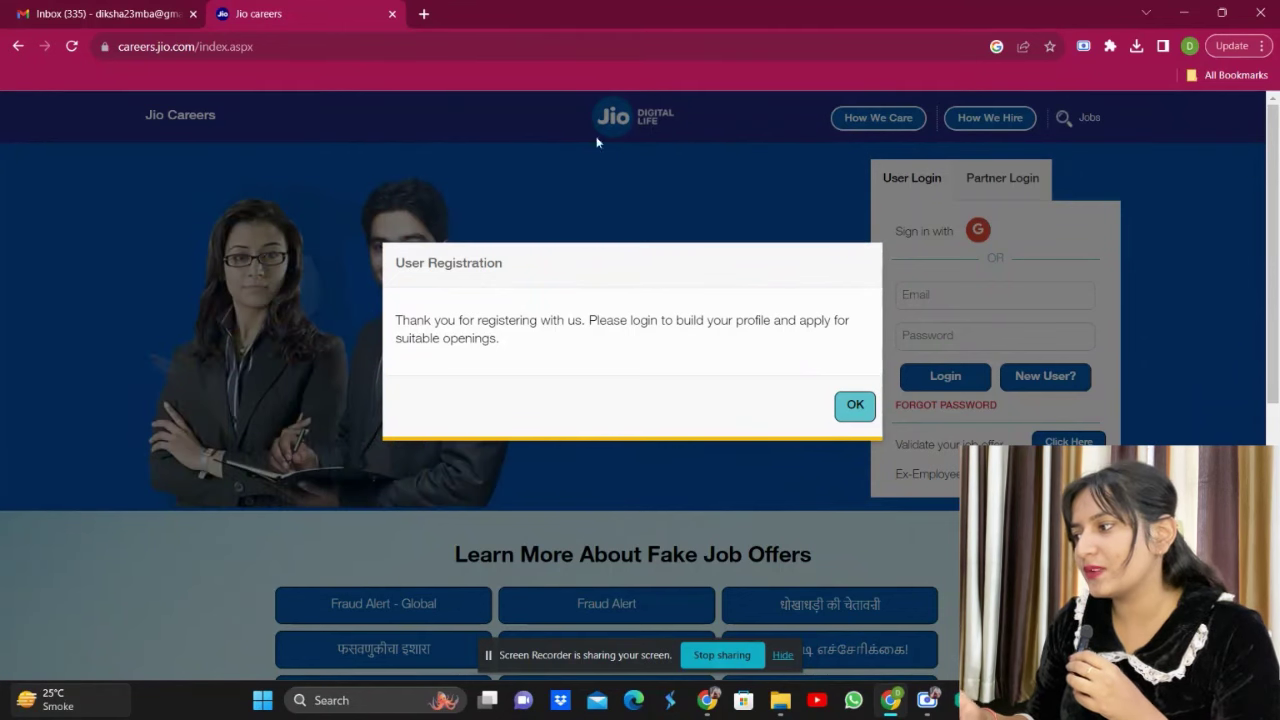
click(855, 406)
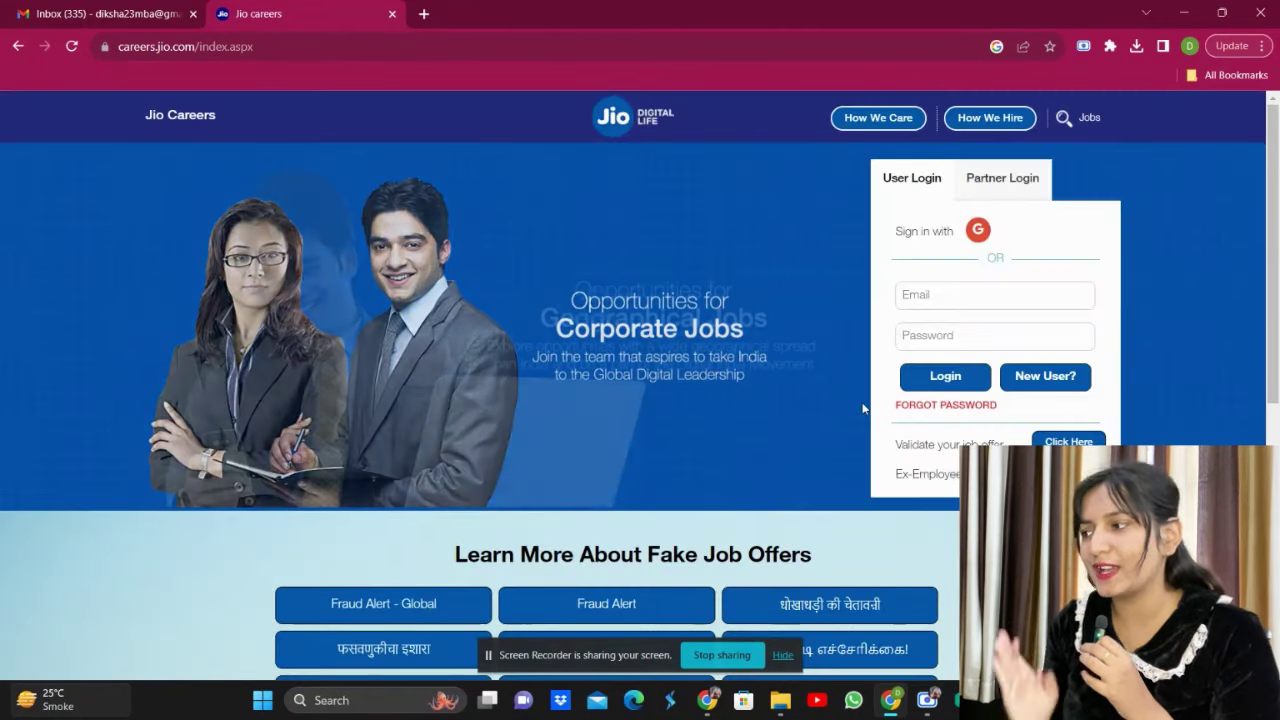
- Read the Acknowledgement of Registration email in Gmail, then return to the Jio Careers tab
click(3, 8)
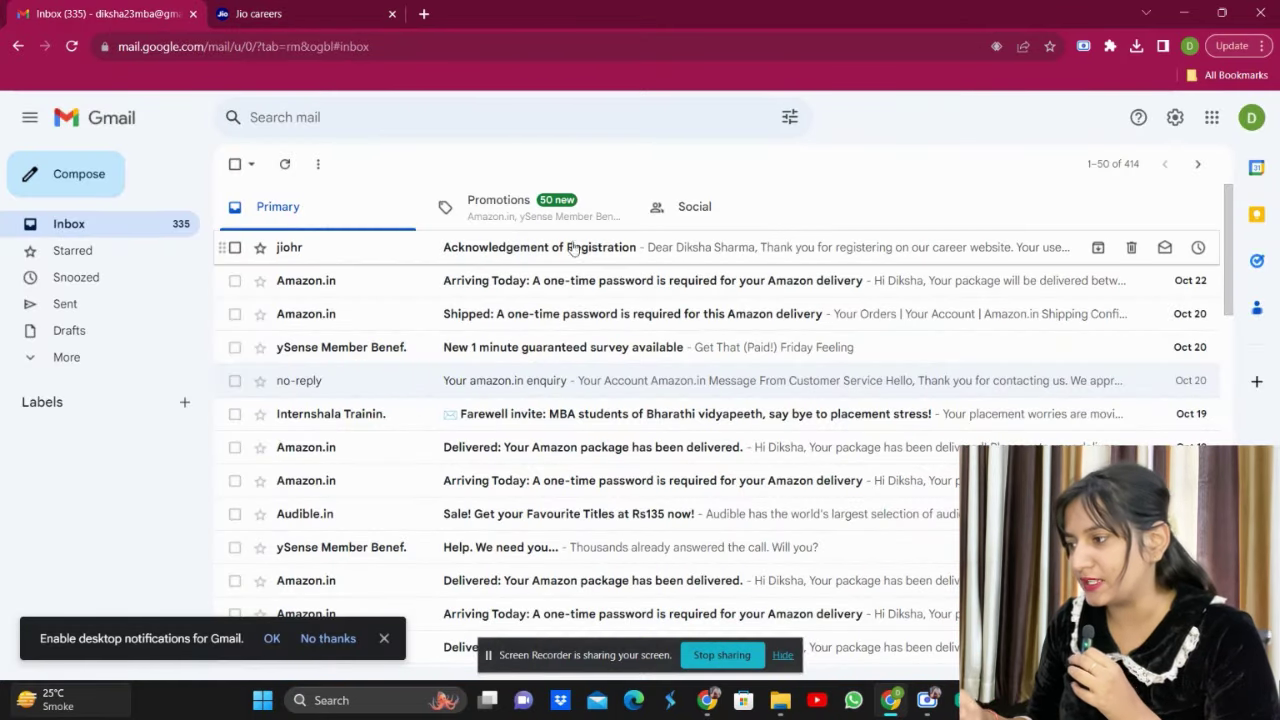
click(636, 249)
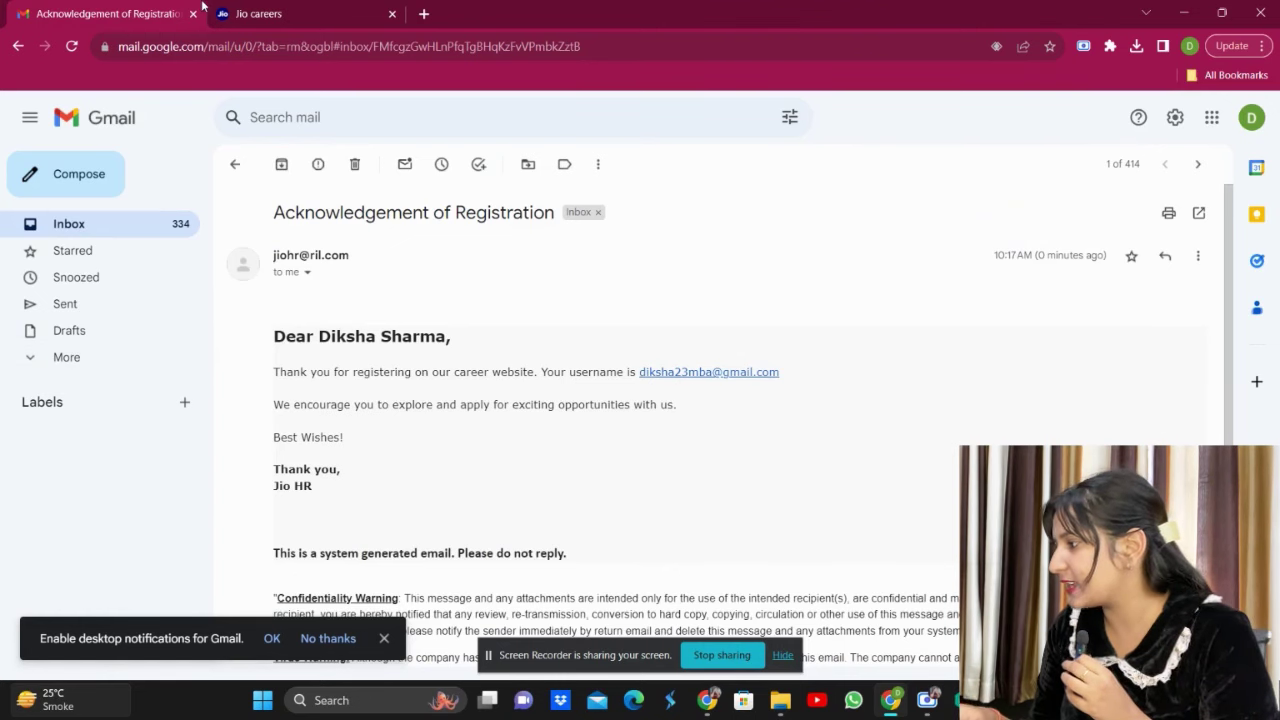
click(290, 8)
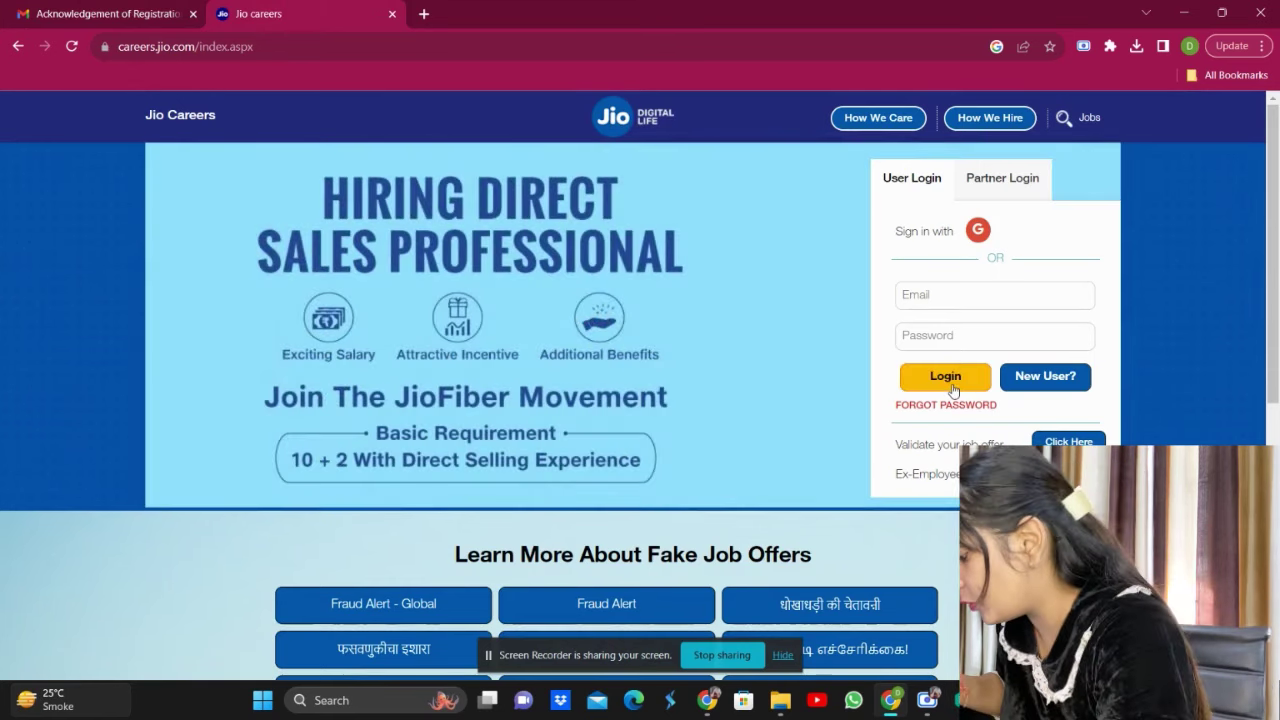
- Log in to Jio Careers with the autofilled credentials and dismiss the save-password prompt
click(953, 390)
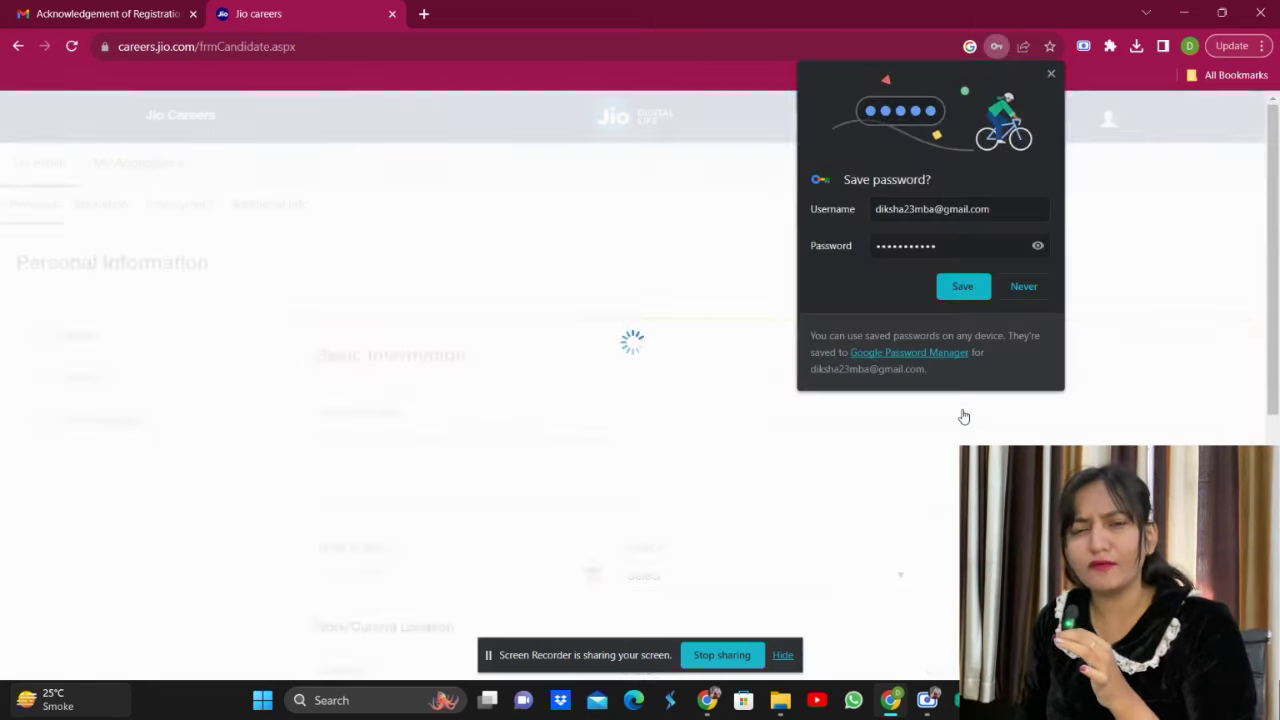
click(963, 289)
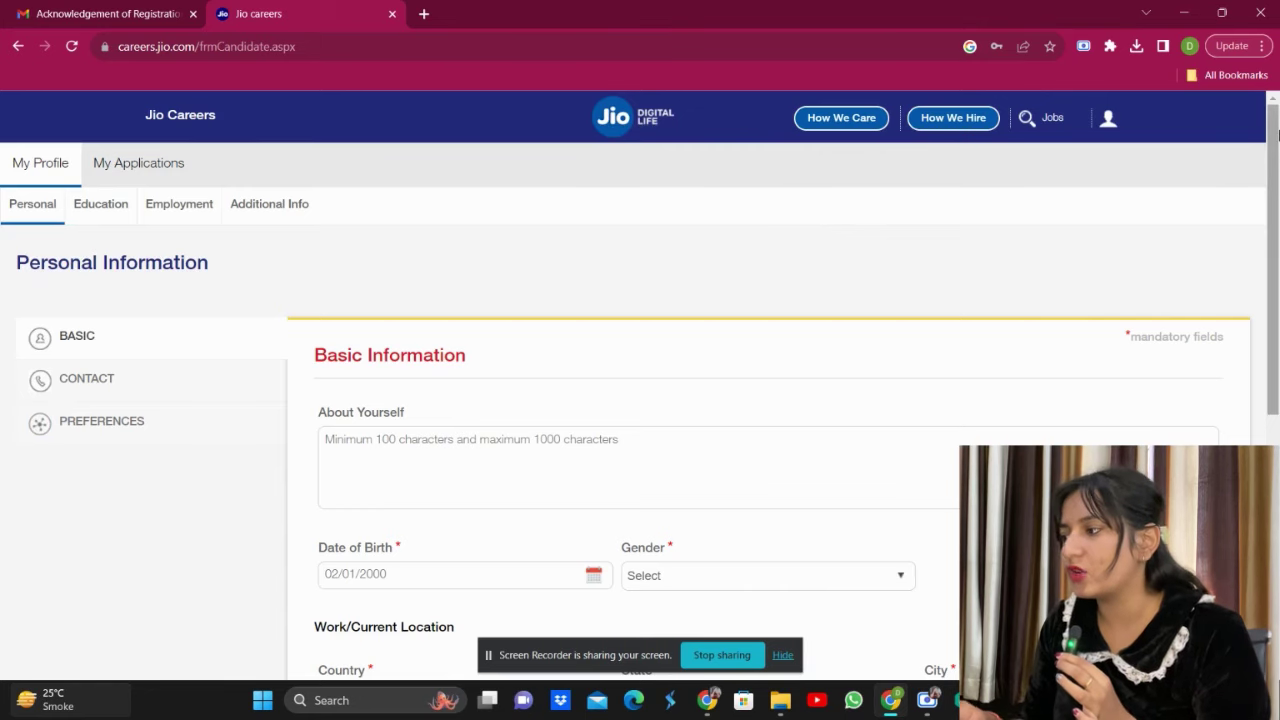
drag(1275, 135, 1277, 252)
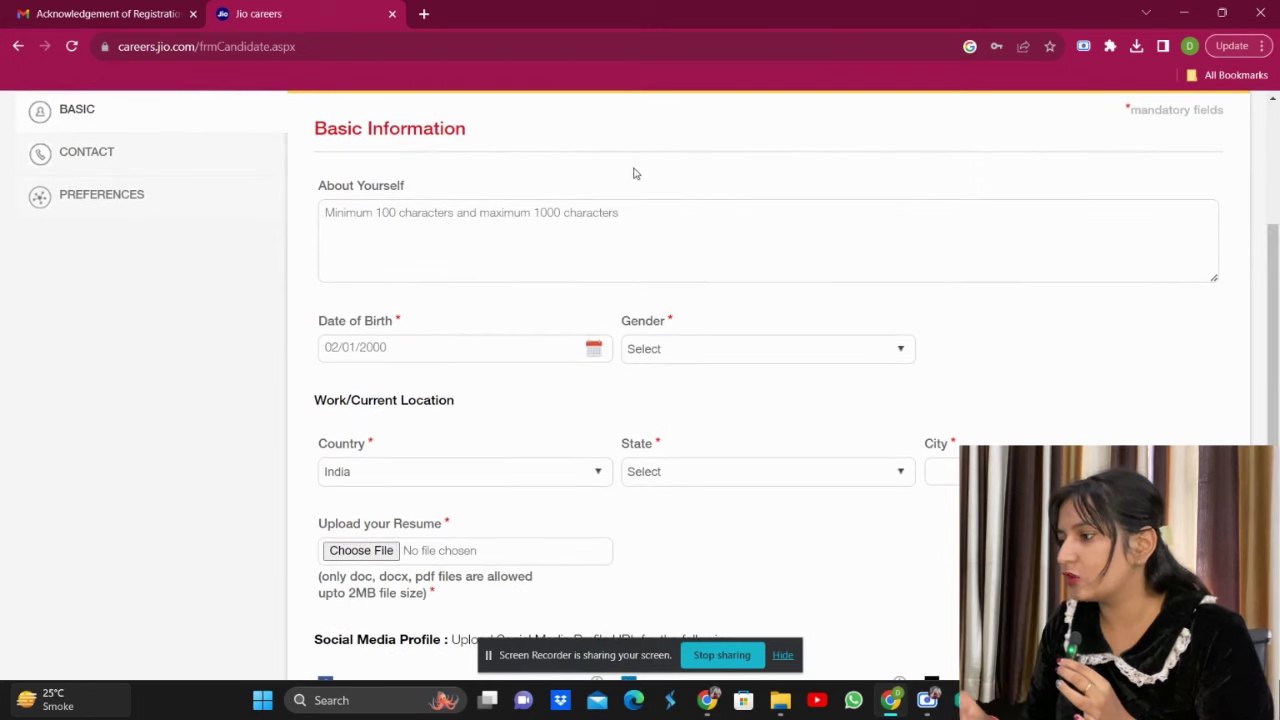
drag(1277, 383, 1277, 478)
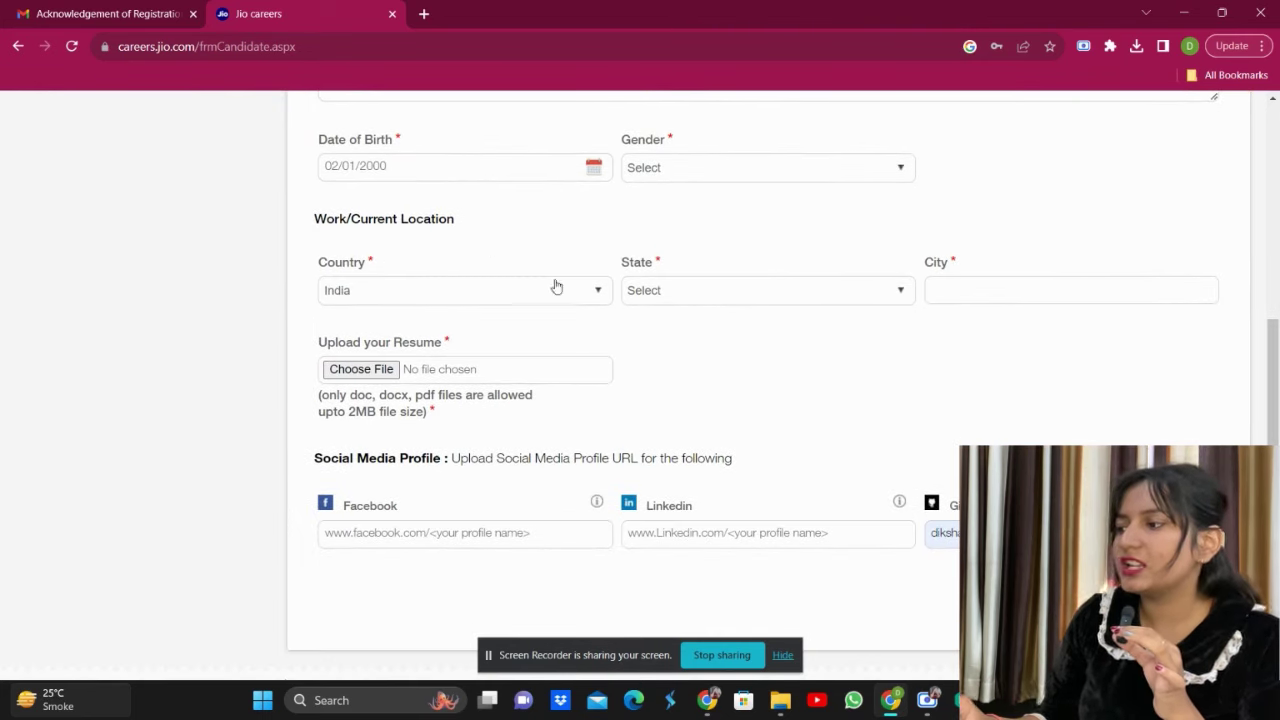
scroll(1277, 400, down, 1)
scroll(1277, 400, up, 5)
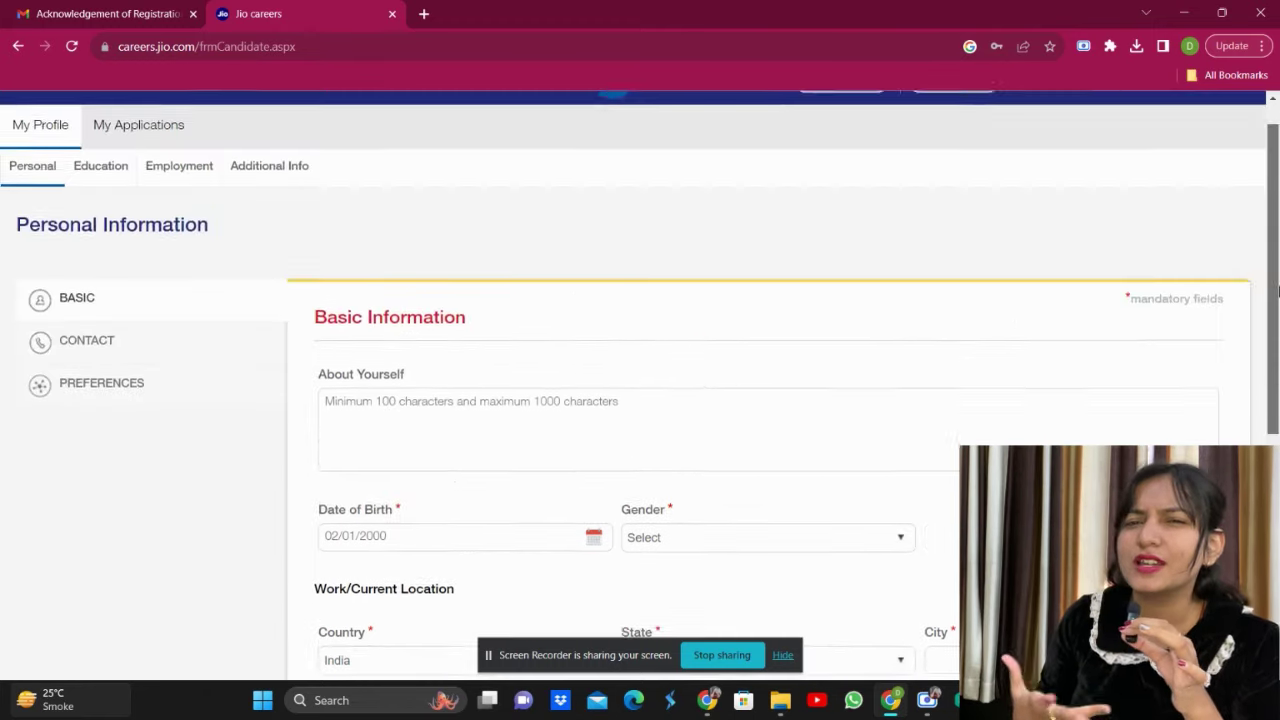
scroll(1277, 400, down, 2)
scroll(1277, 400, down, 1)
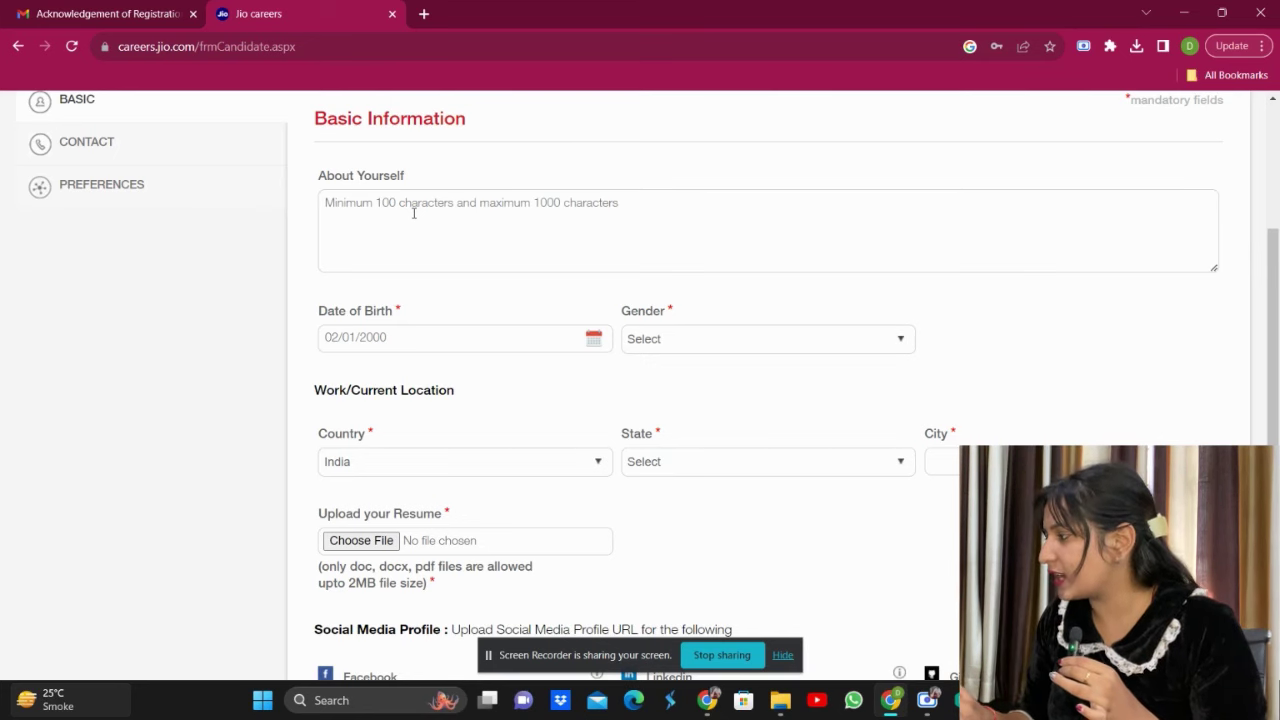
- Set Gender to Female, Country to India and State to Delhi, then open a new tab
click(781, 334)
click(757, 393)
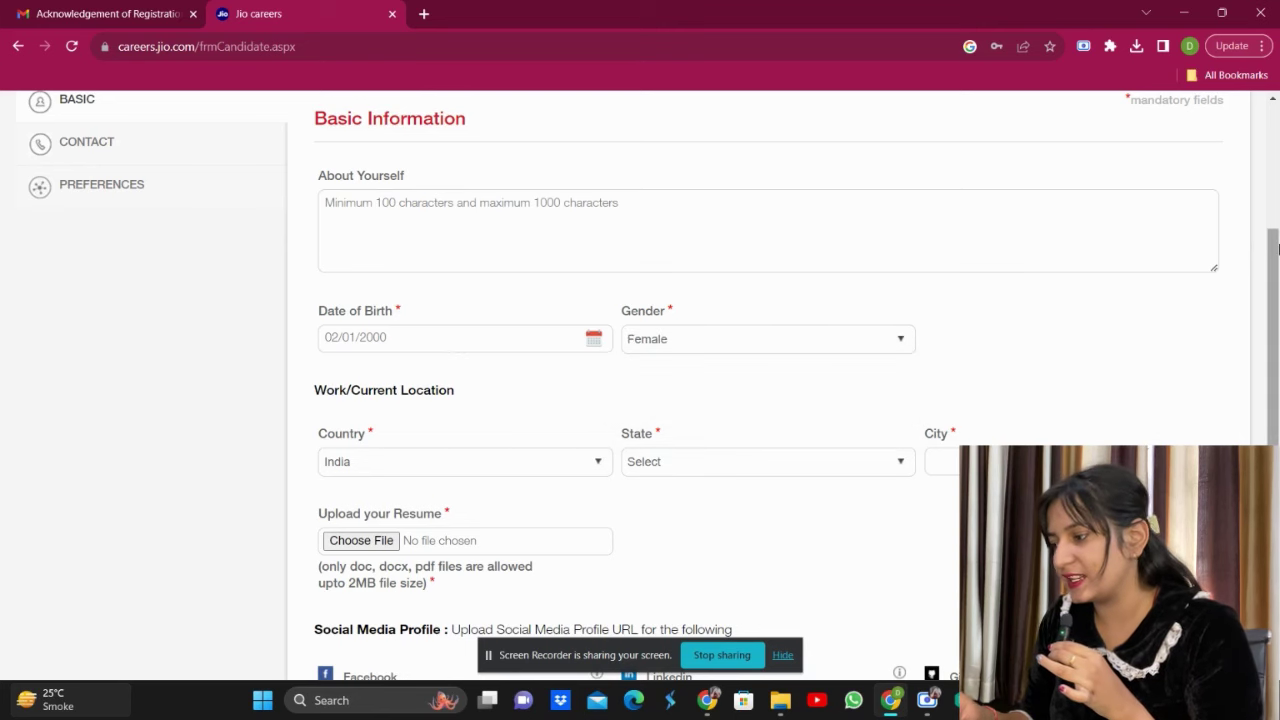
scroll(389, 399, down, 2)
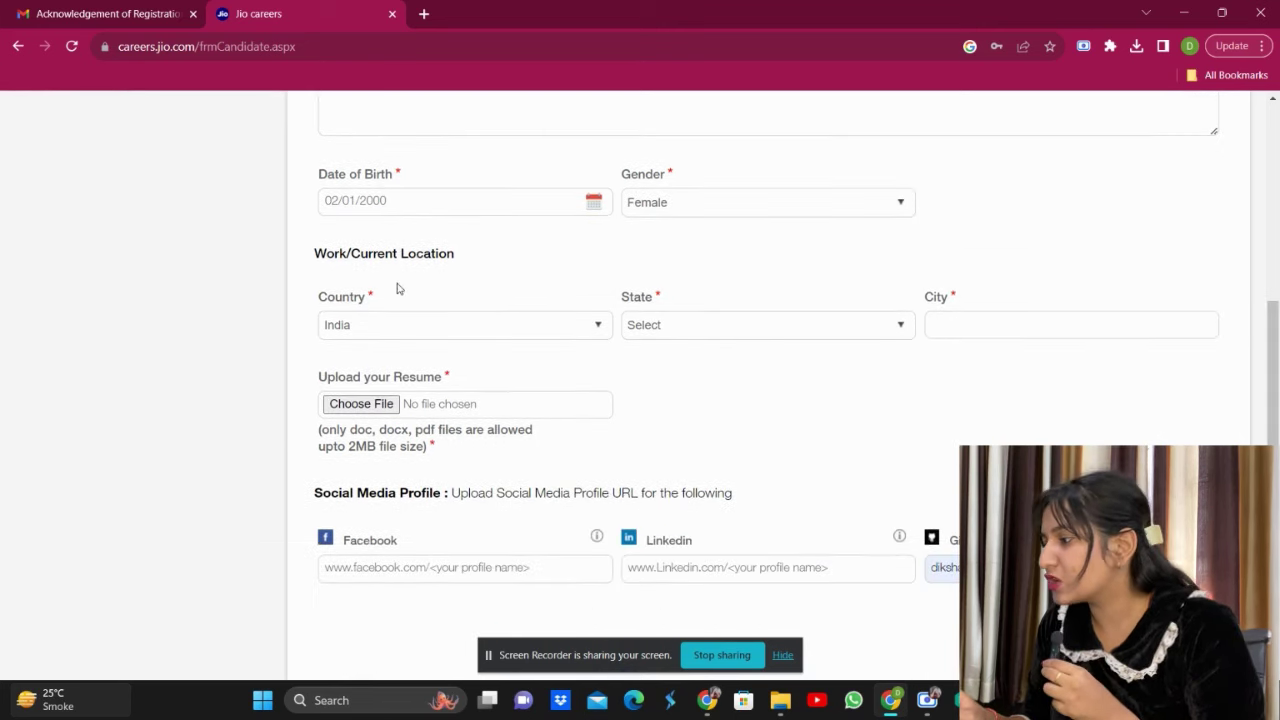
click(434, 324)
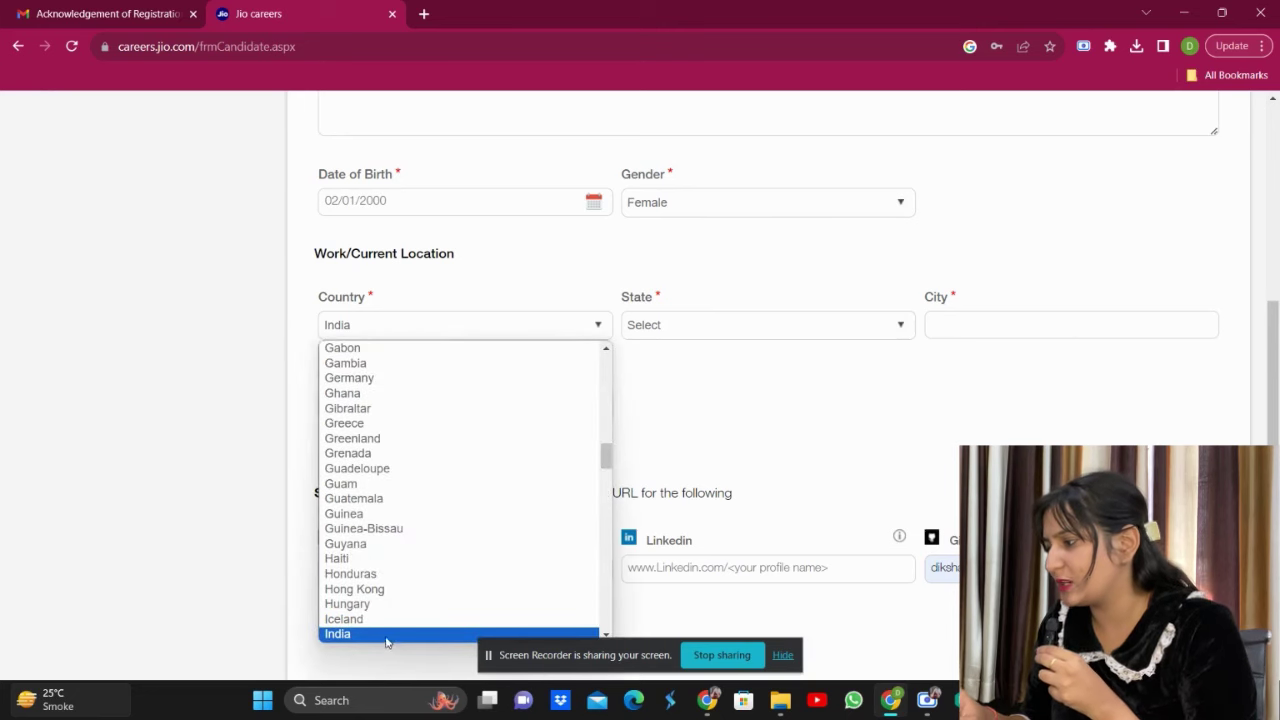
click(387, 634)
click(740, 329)
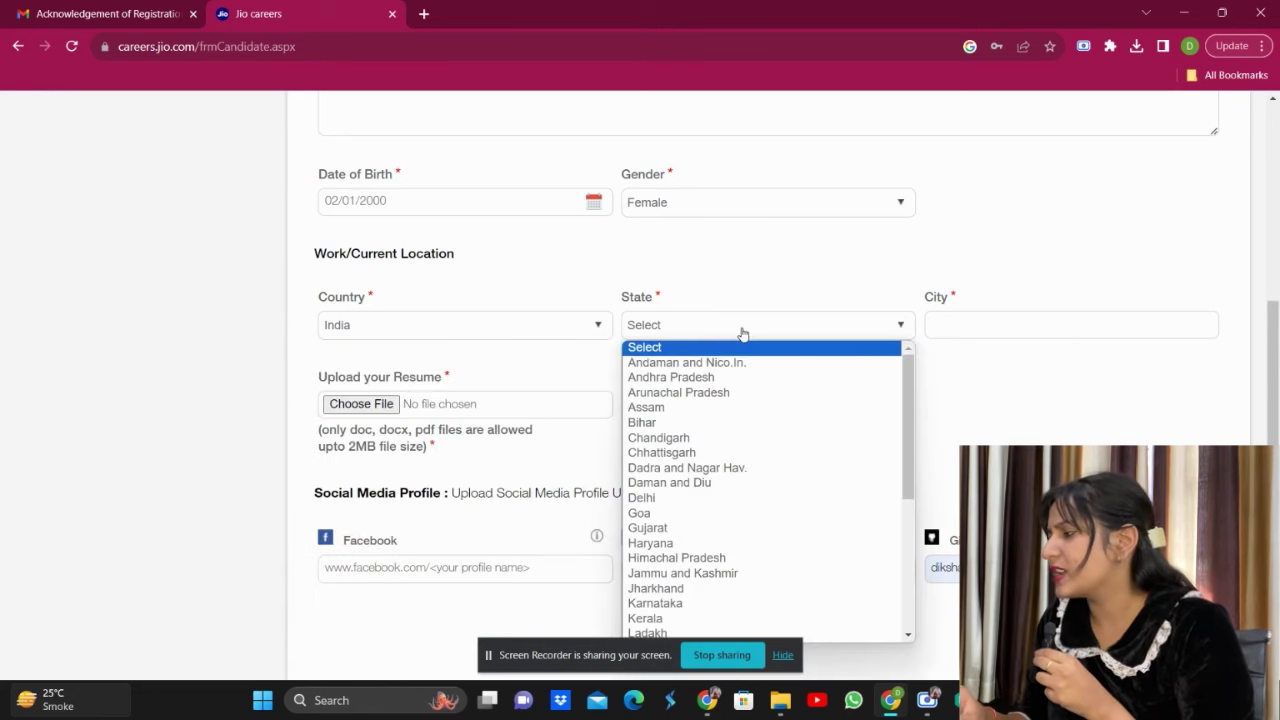
scroll(913, 390, down, 2)
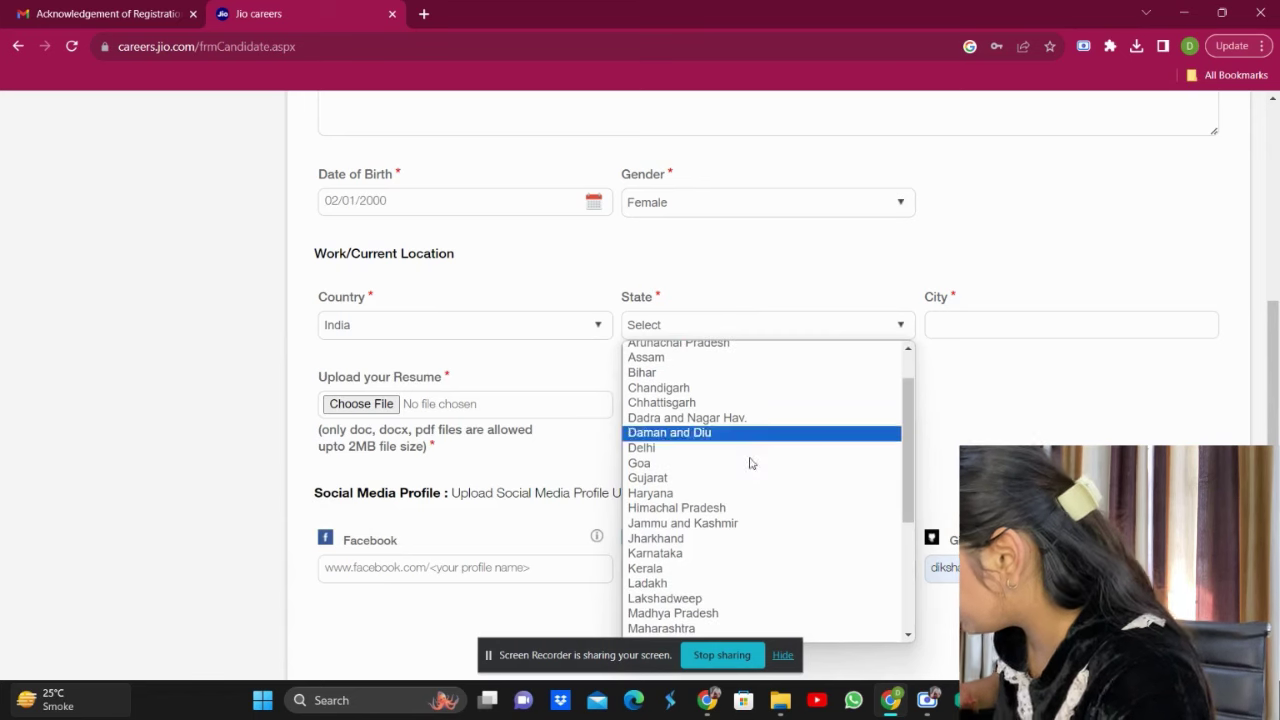
click(640, 448)
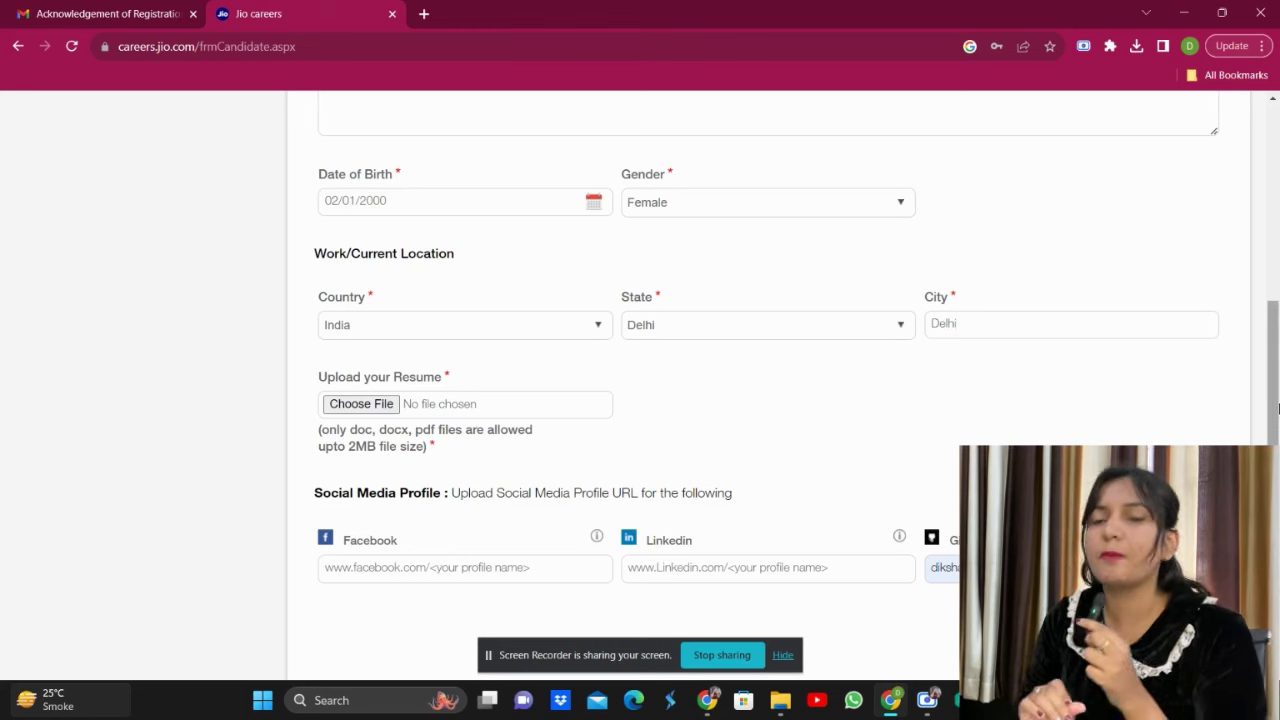
scroll(1276, 470, down, 2)
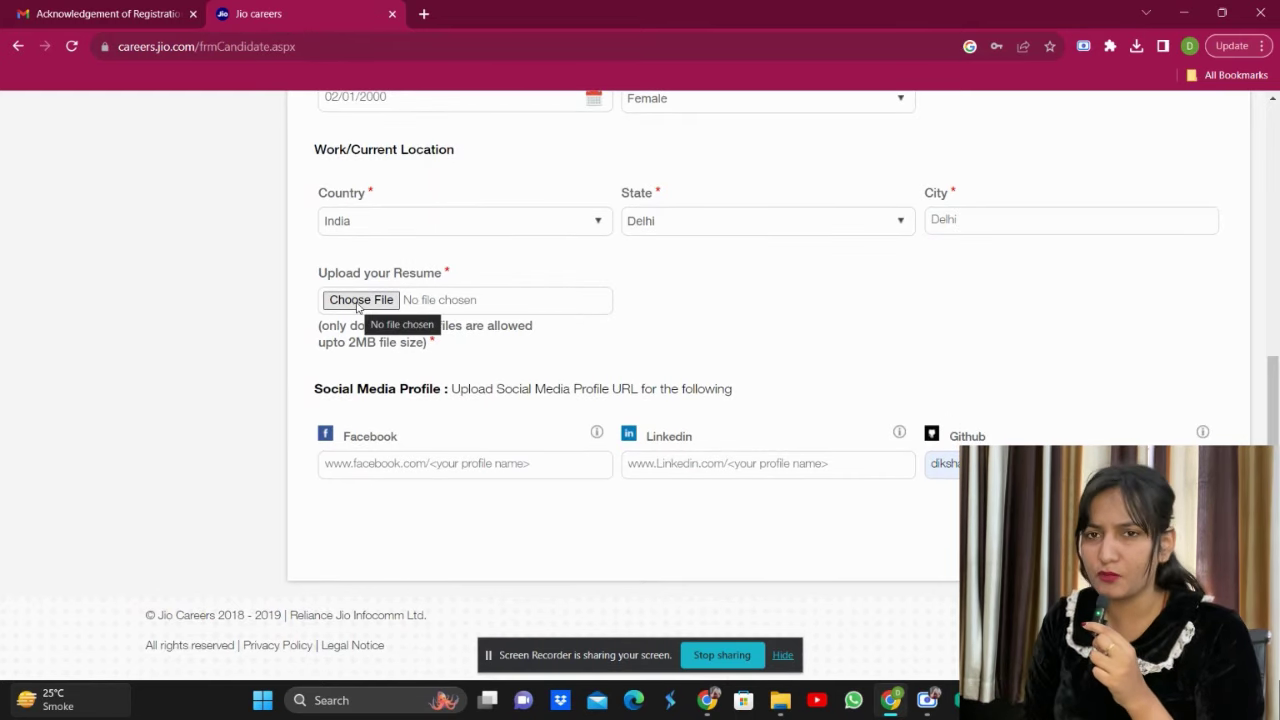
click(424, 14)
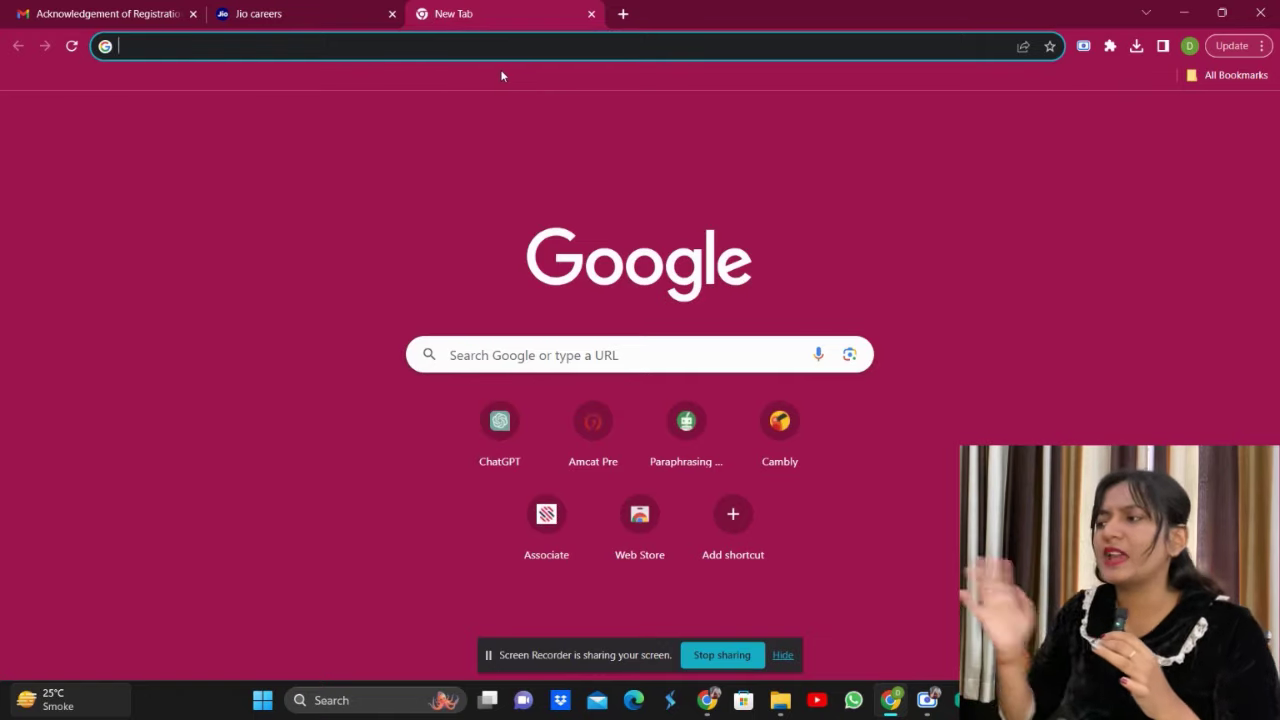
- Load canva.com in the new browser tab
text(can)
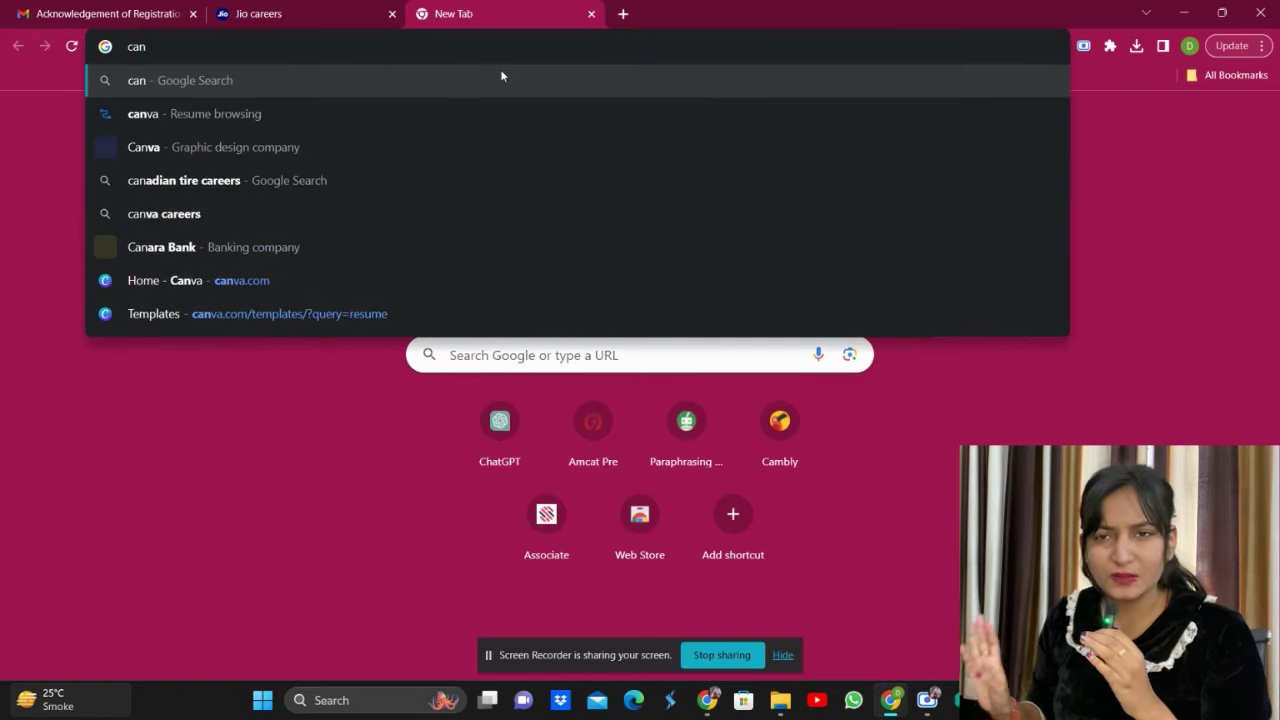
text(va)
key(Return)
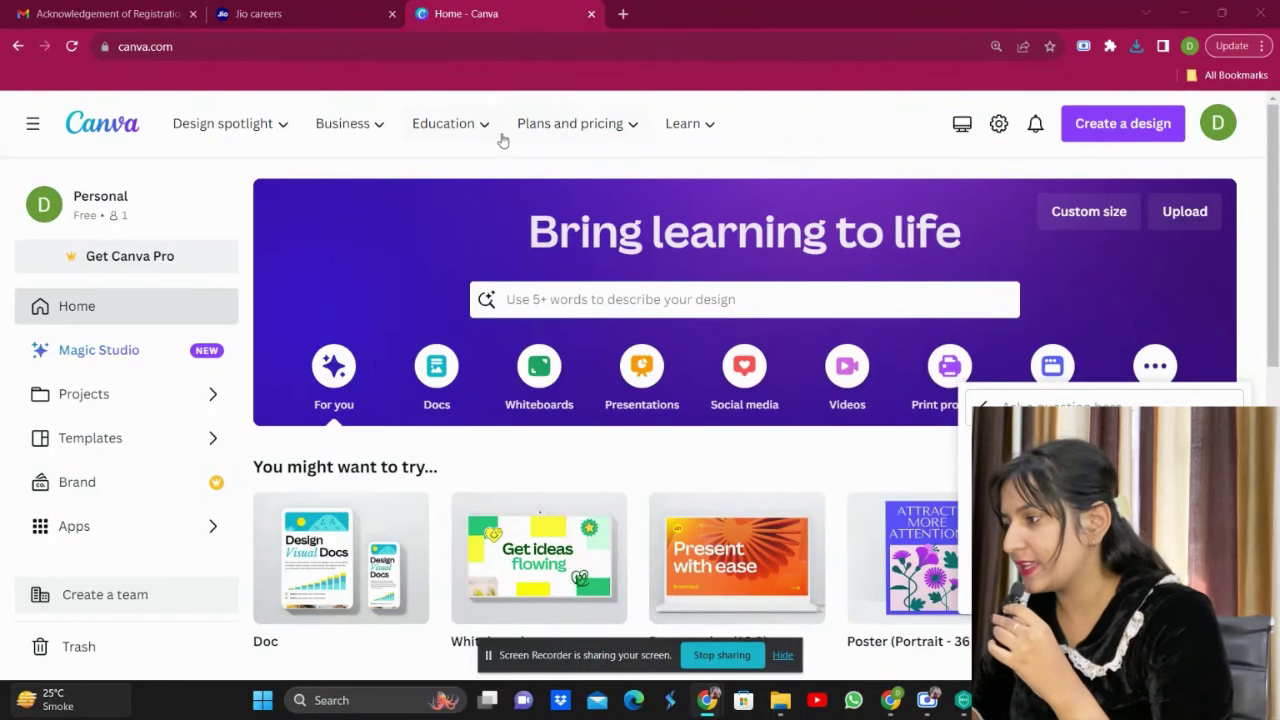
- Search Canva for 'resume' templates and preview the Professional Modern CV Resume template
click(611, 302)
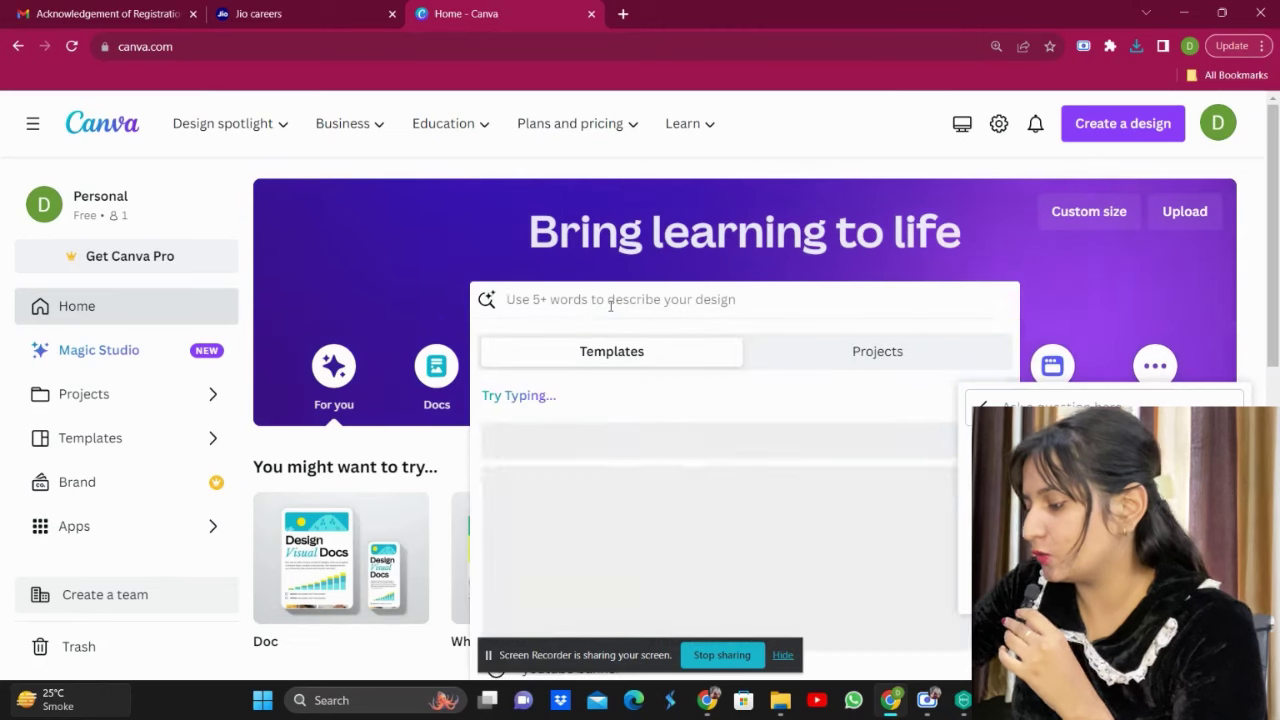
text(resume)
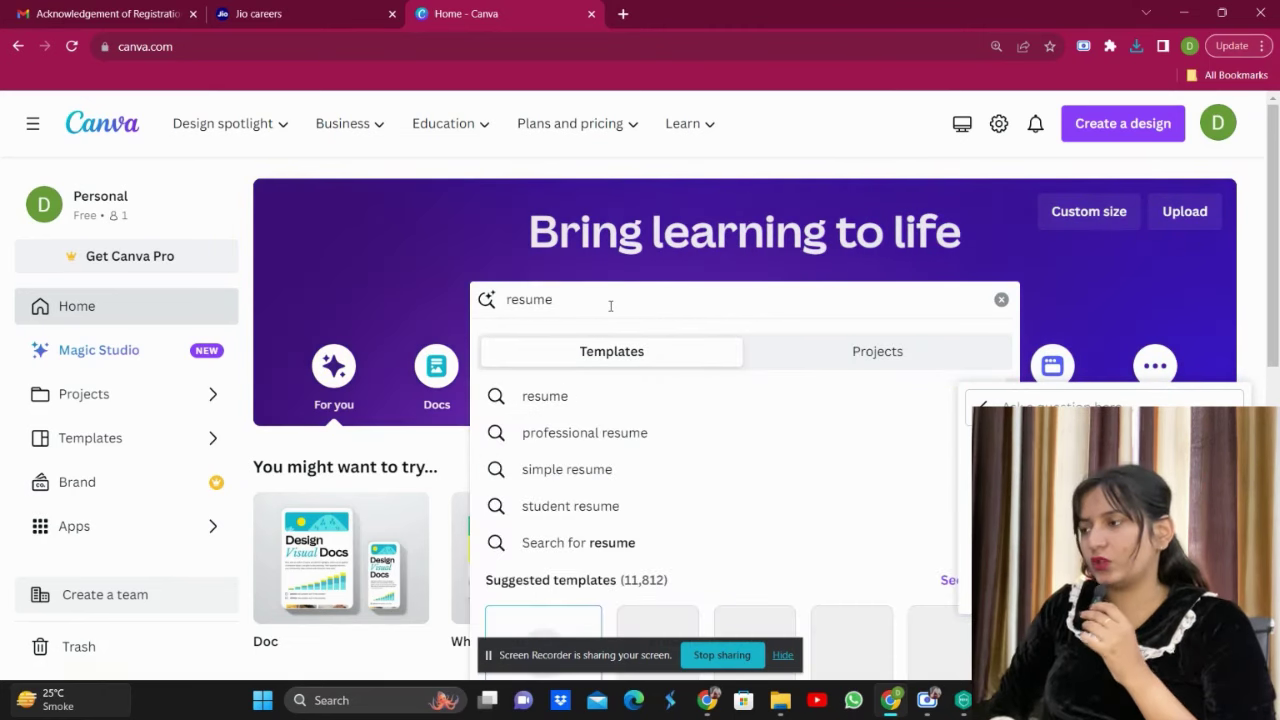
key(Return)
mouse_move(1277, 135)
mouse_down()
mouse_move(1277, 165)
mouse_move(1276, 146)
mouse_up()
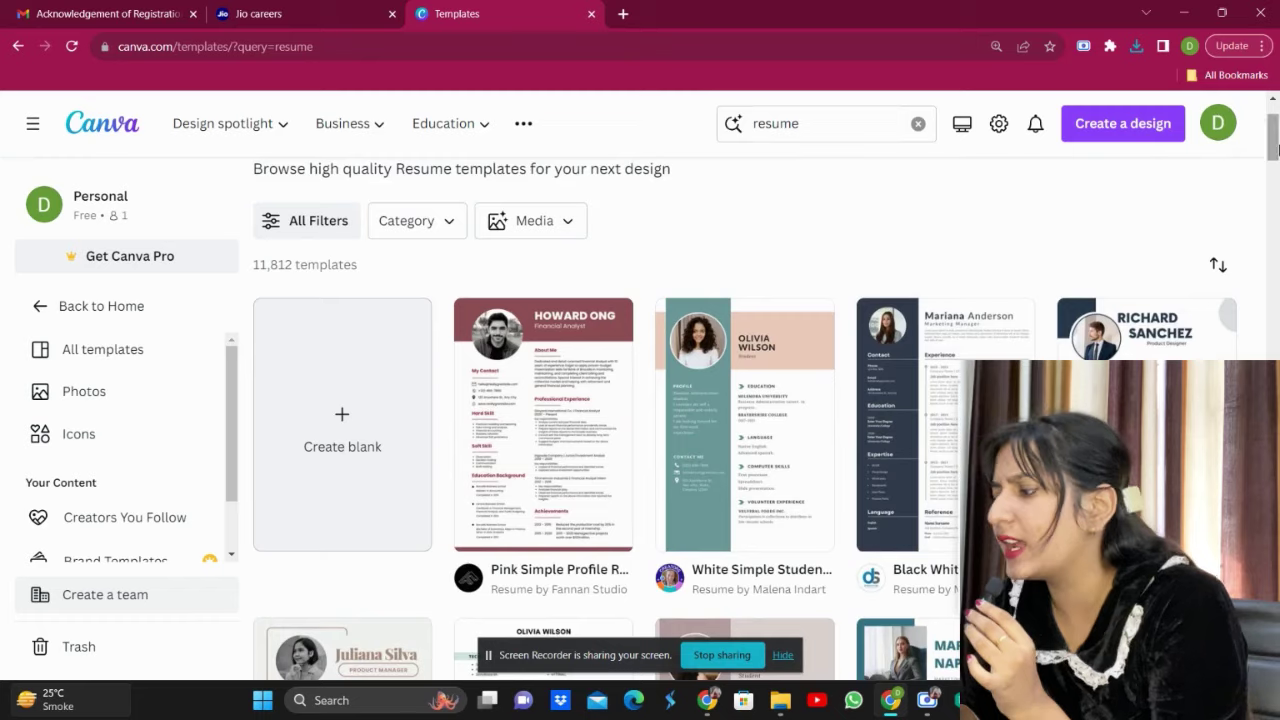
drag(1277, 146, 1277, 233)
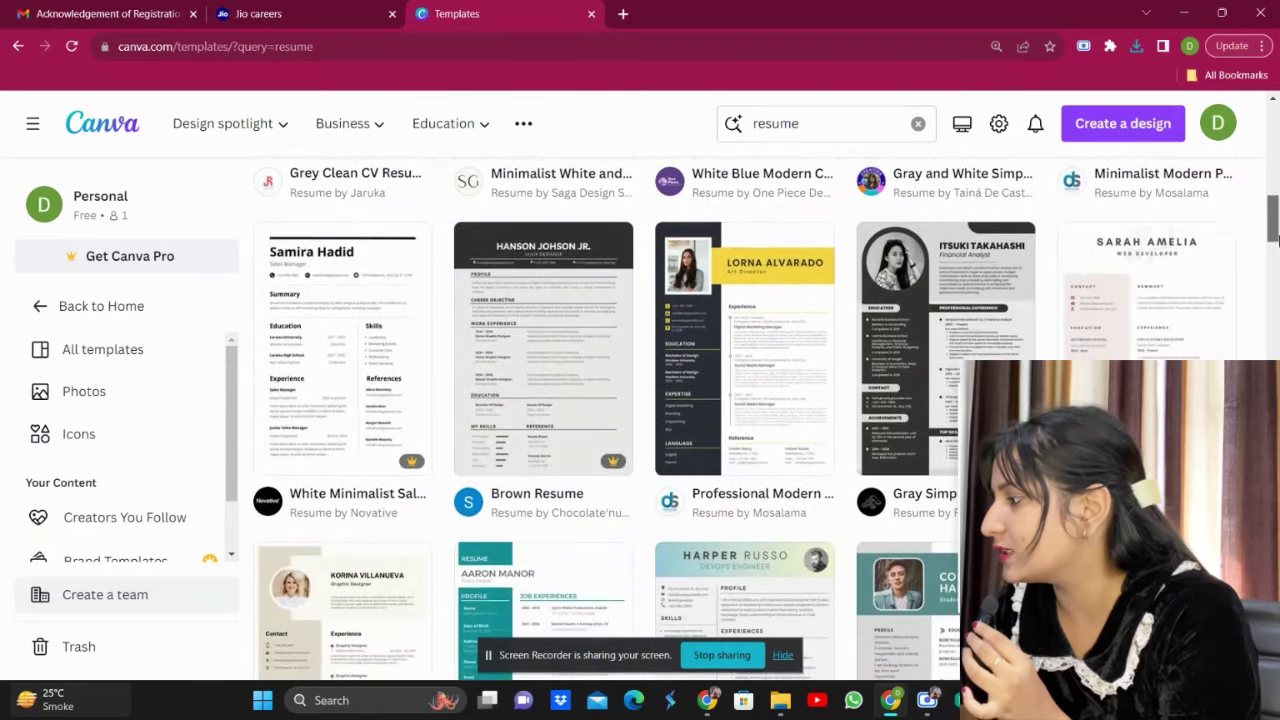
click(735, 297)
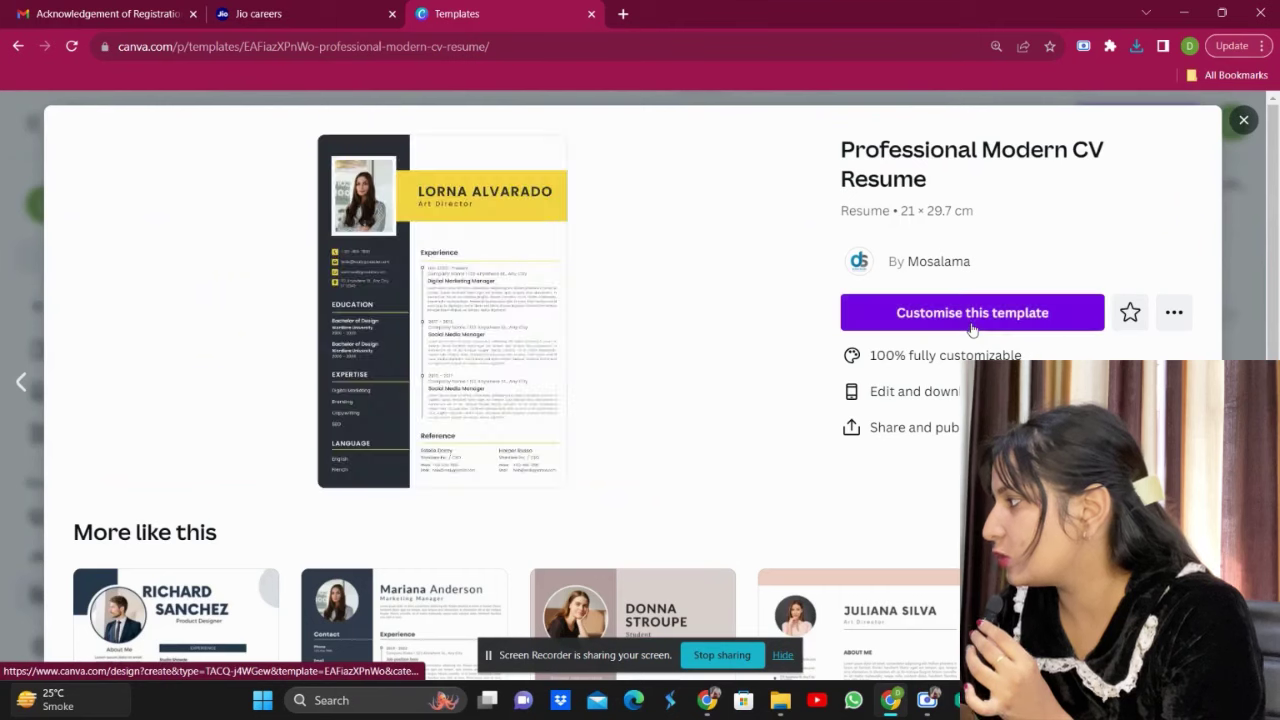
- Customise the Professional Modern CV Resume template and switch to its new editor tab
click(972, 314)
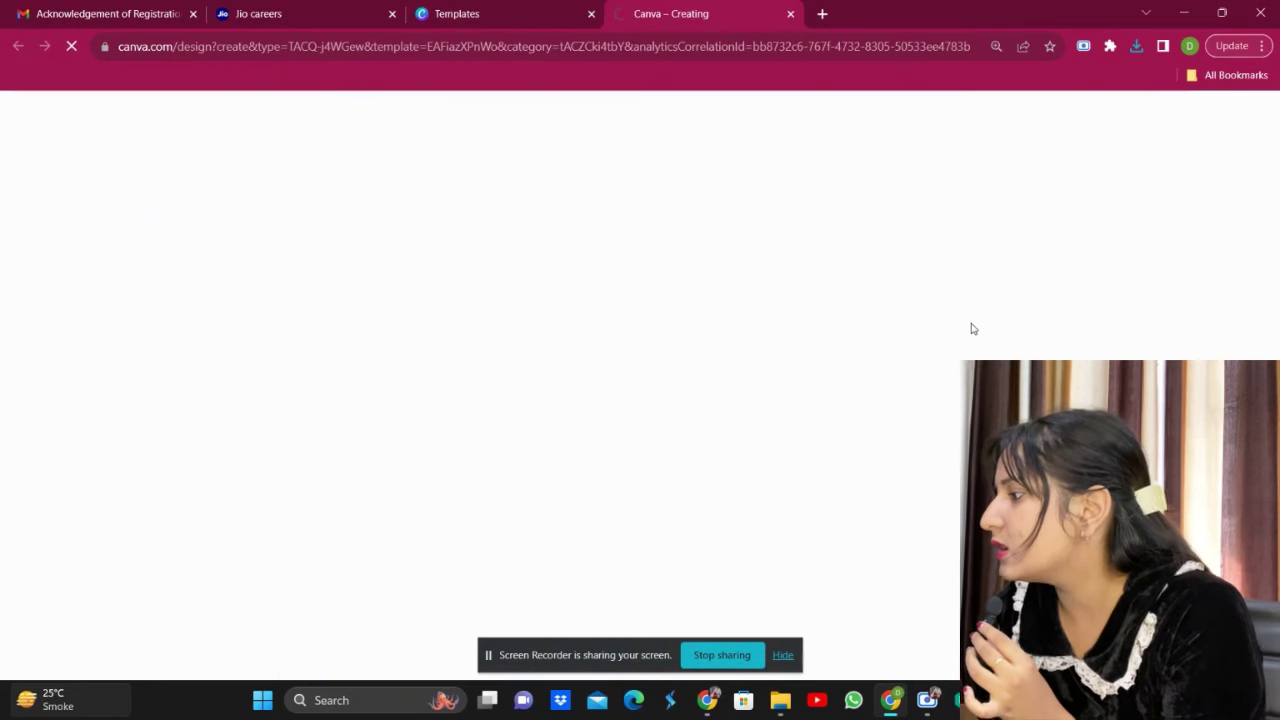
click(497, 8)
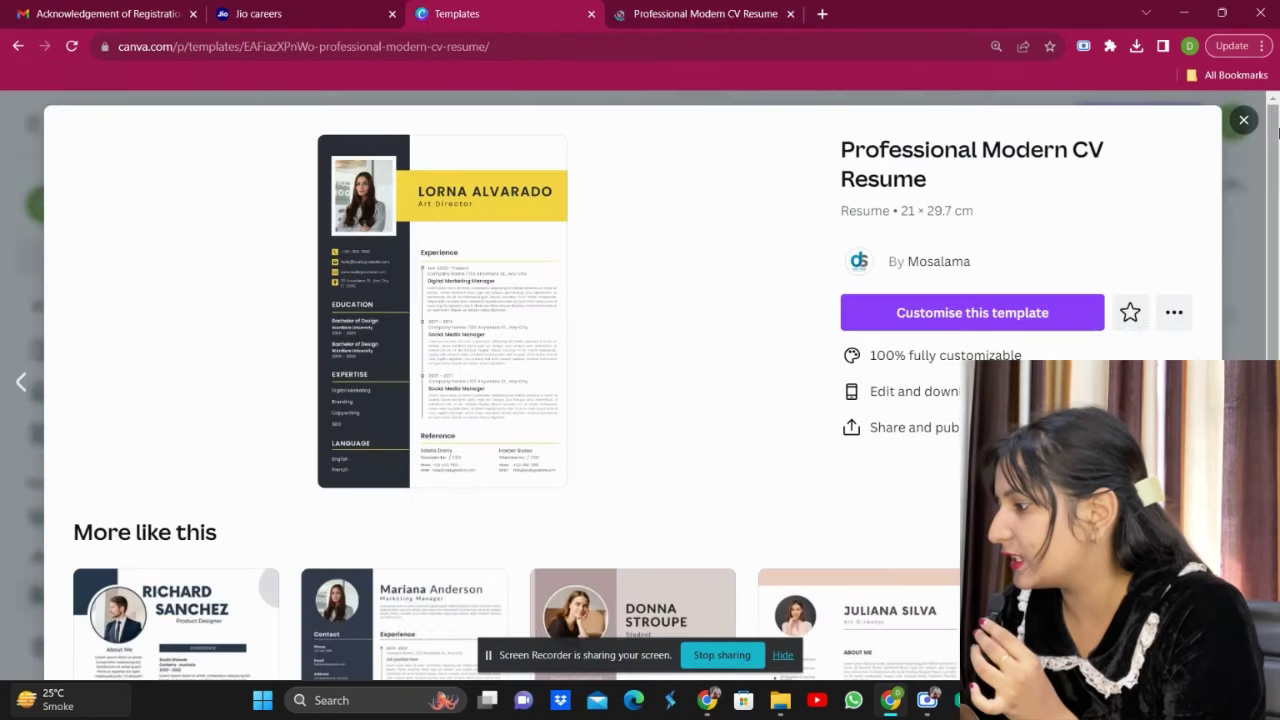
click(1243, 121)
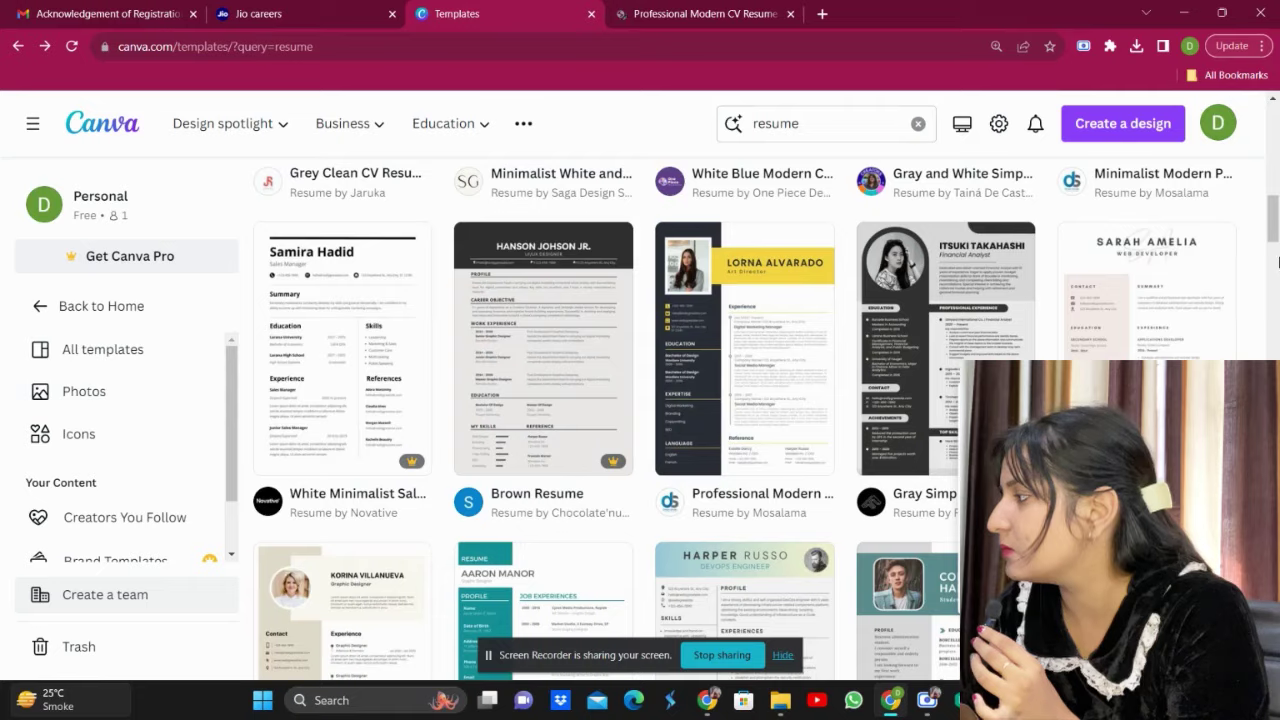
drag(1274, 240, 1276, 152)
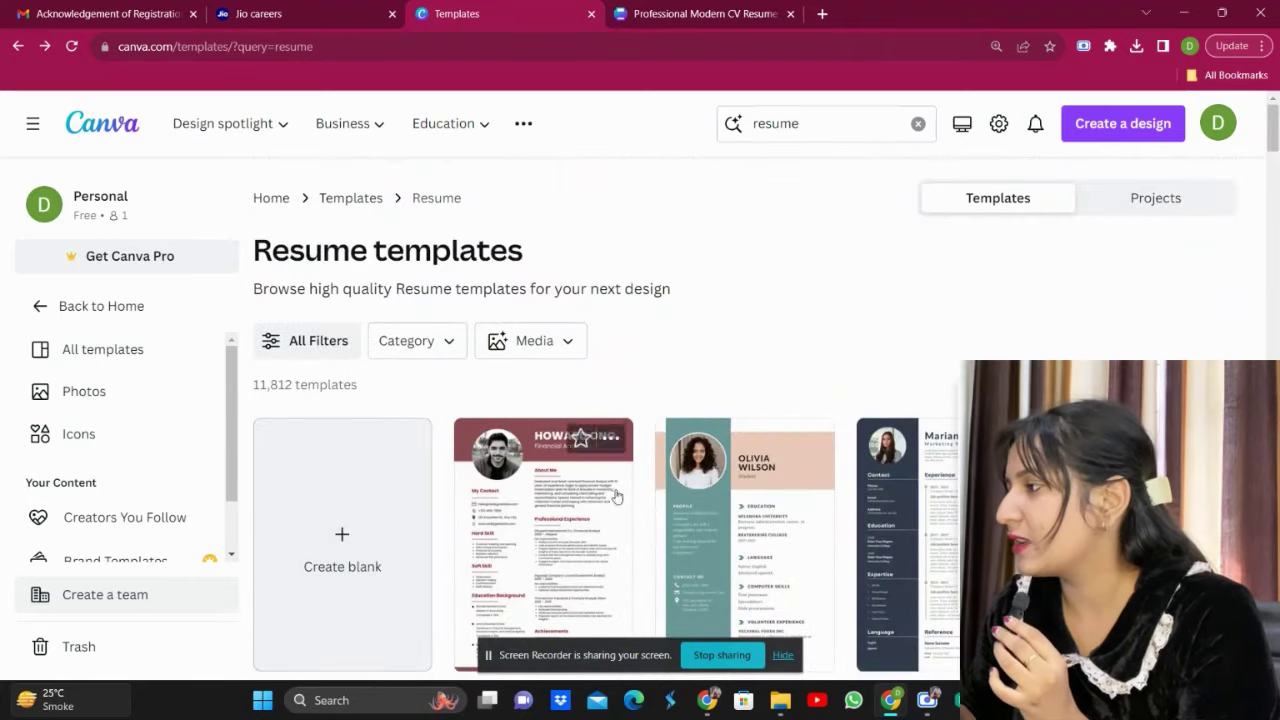
click(657, 8)
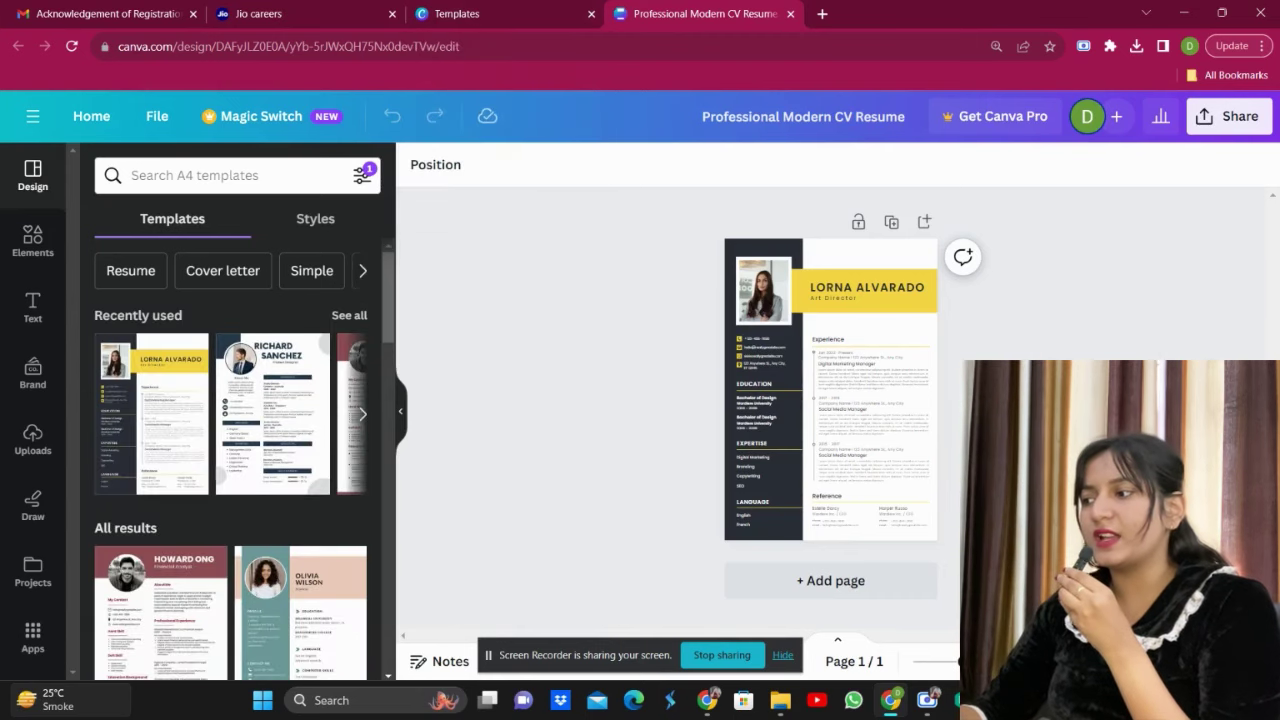
- Select the photo, show Uploads, and replace the placeholder name heading with the user's full name
scroll(831, 359, up, 5)
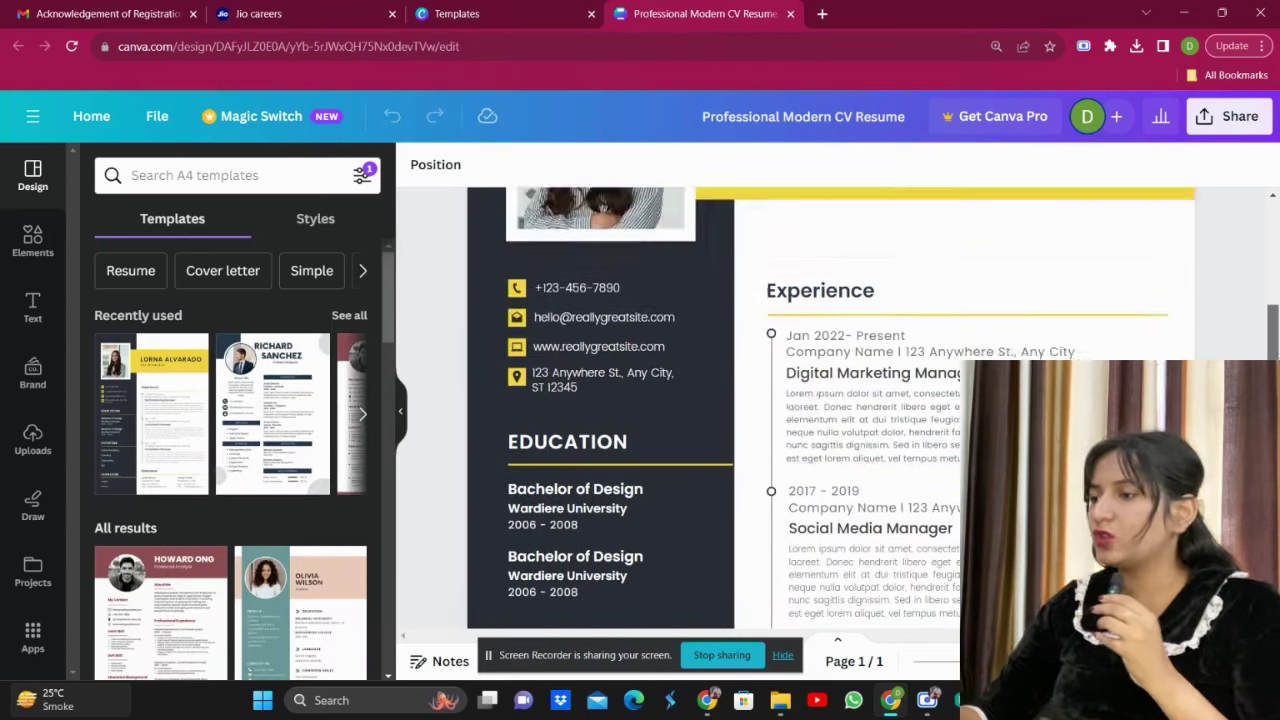
scroll(541, 425, up, 3)
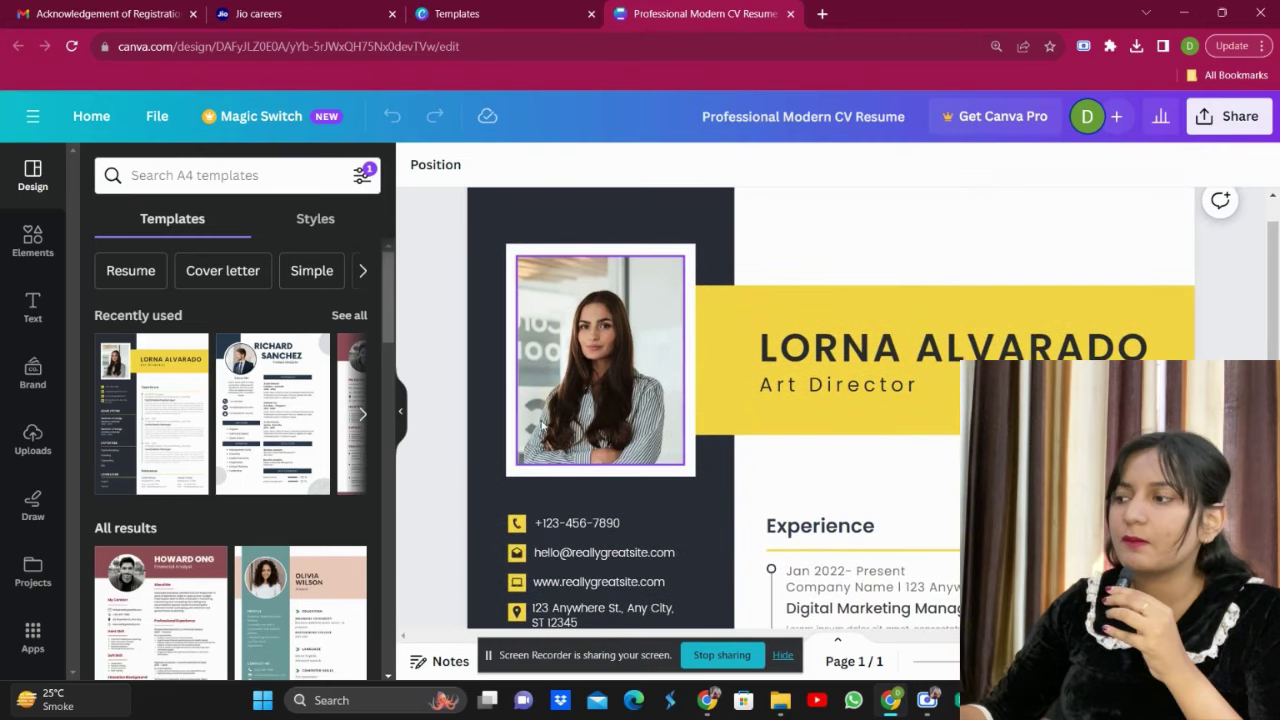
click(635, 381)
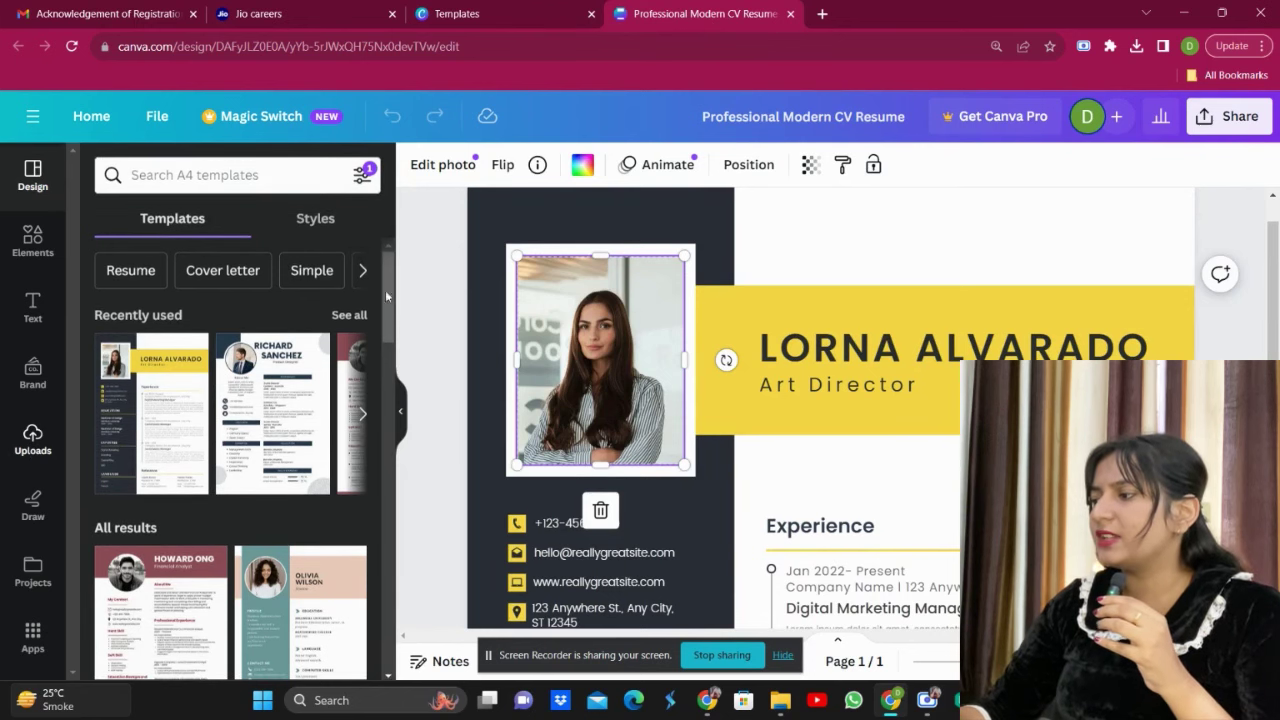
click(42, 455)
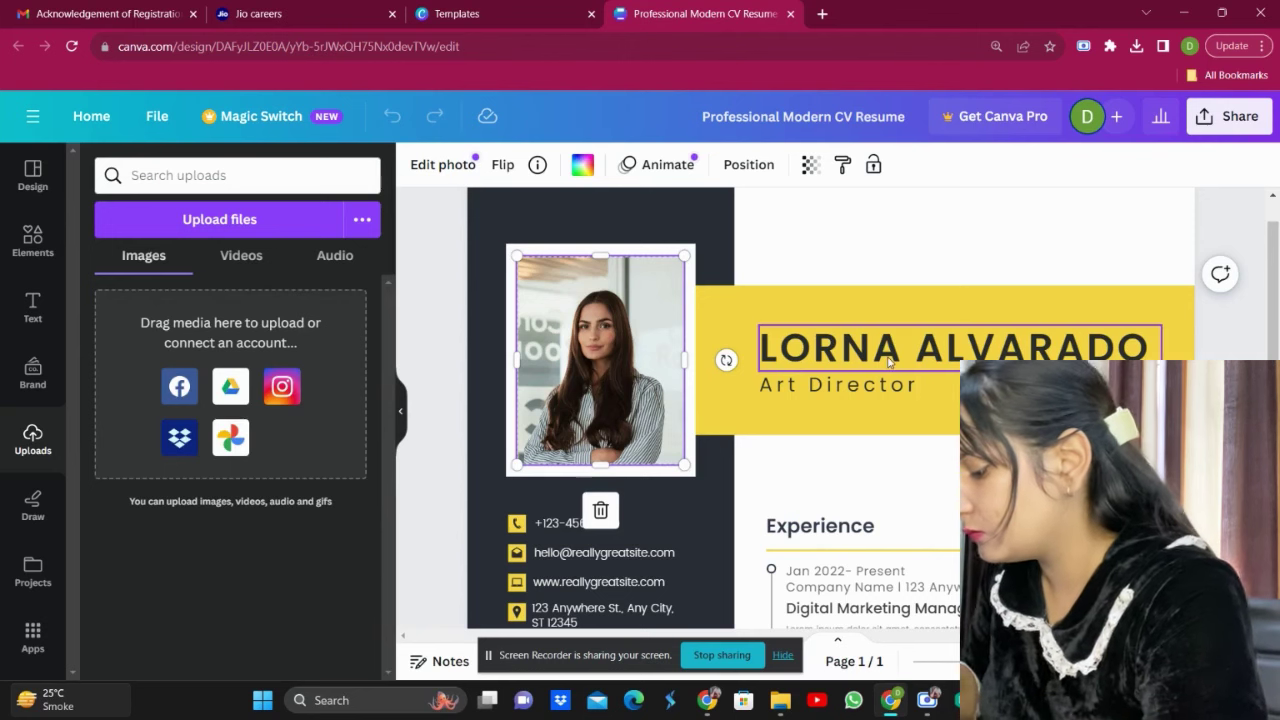
click(1158, 350)
click(1150, 347)
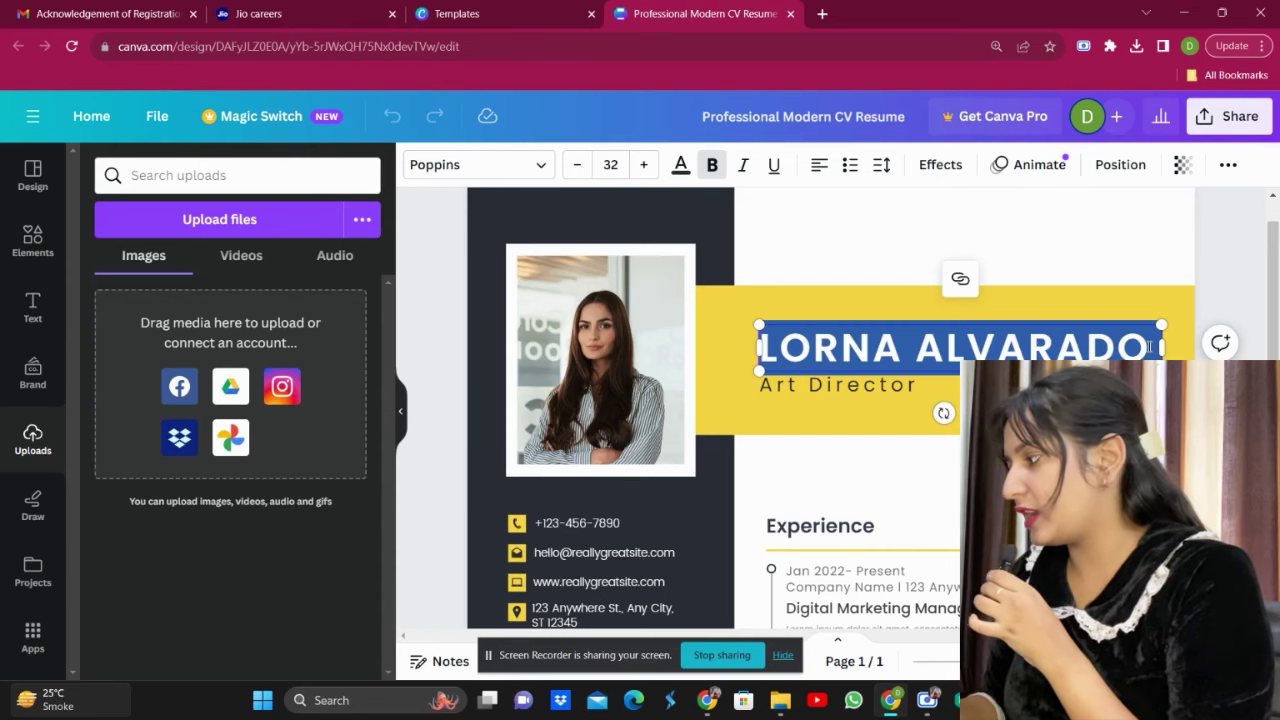
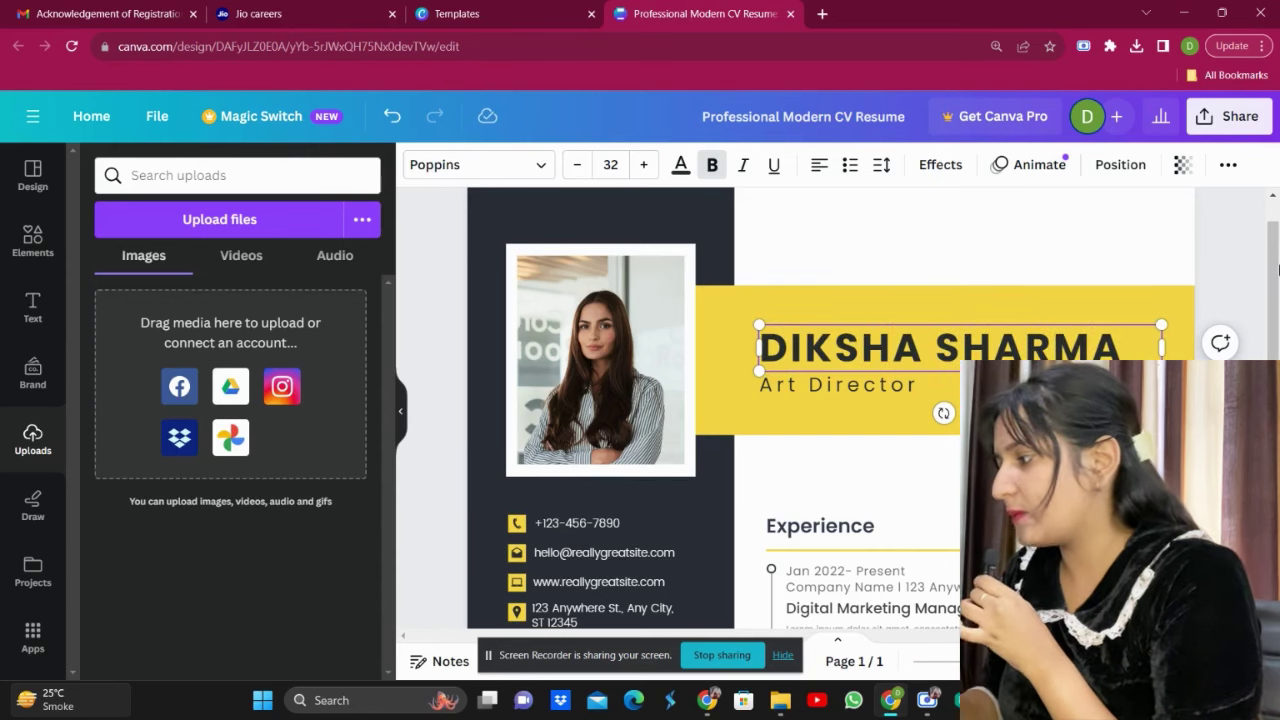
scroll(793, 295, down, 1)
- Replace the Art Director job title with 'Business Associate'
click(852, 312)
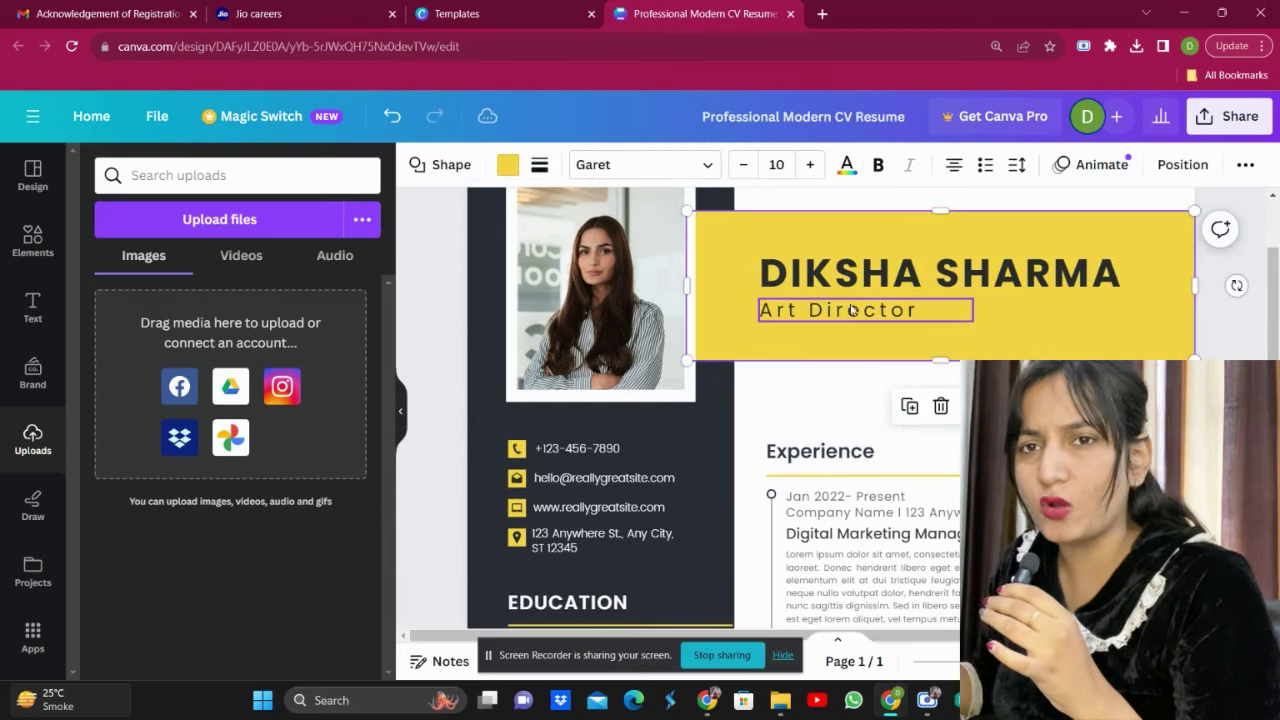
double_click(928, 306)
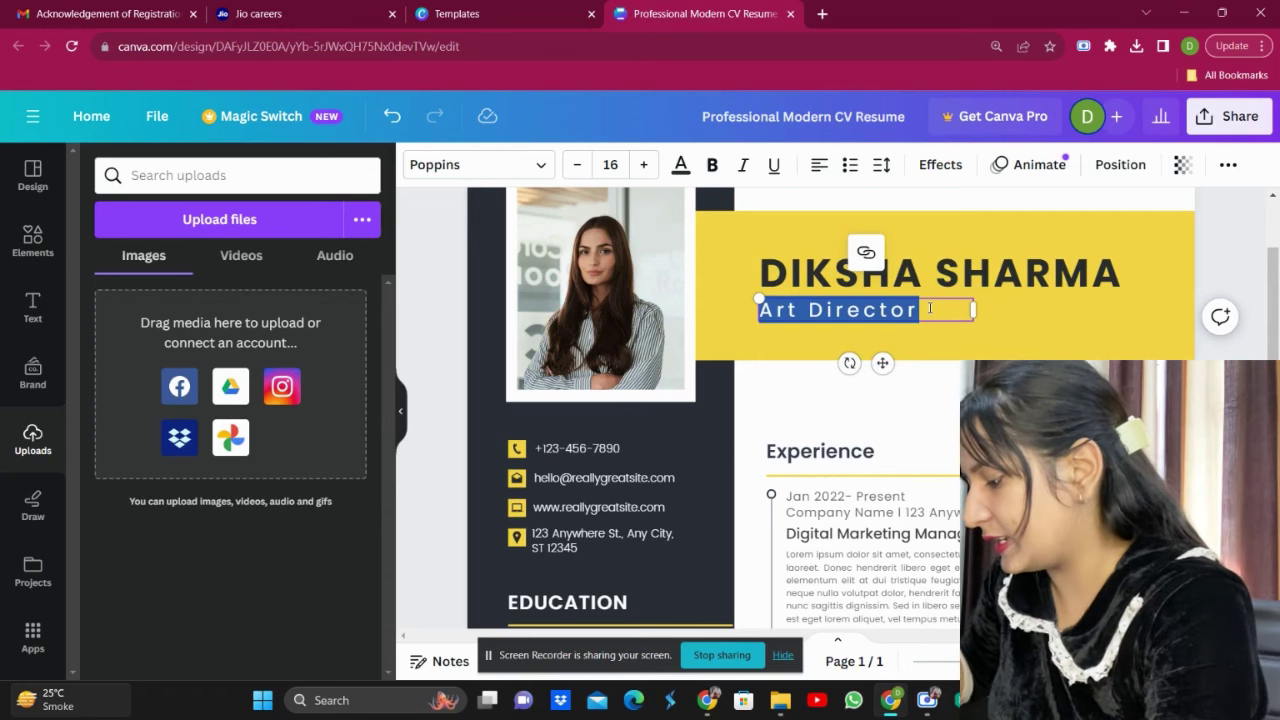
key(BackSpace)
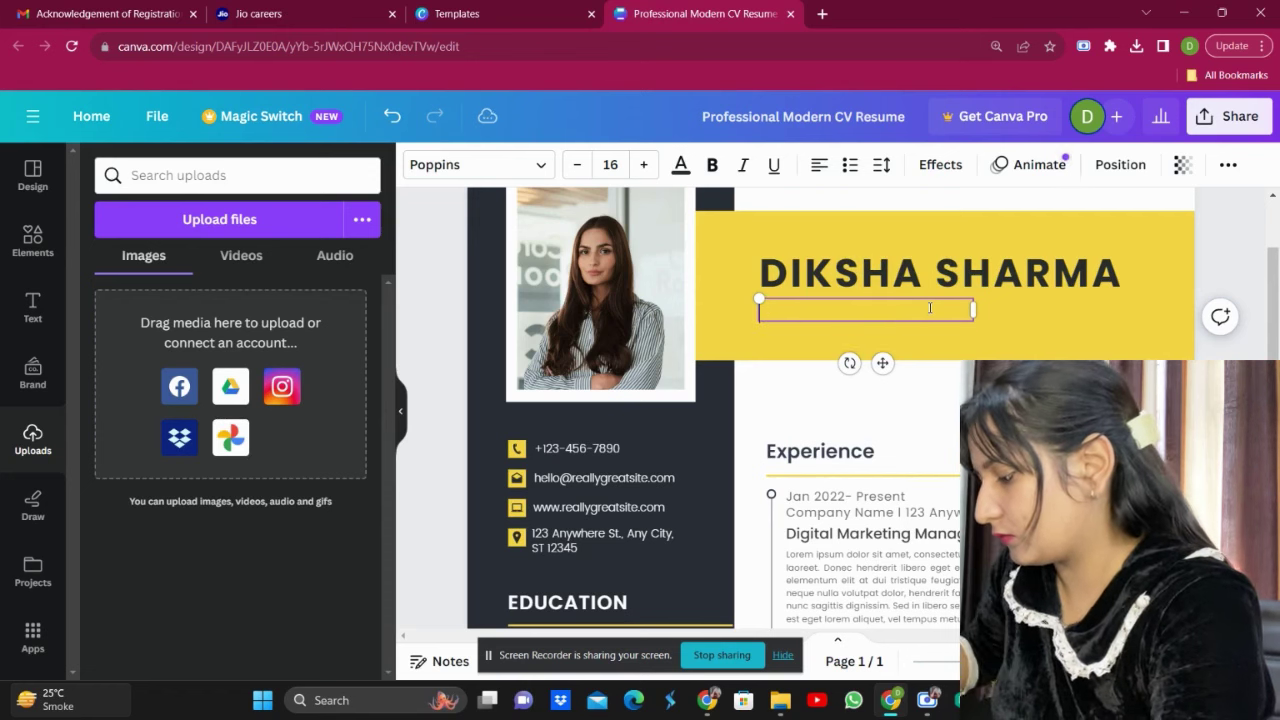
text(Bus)
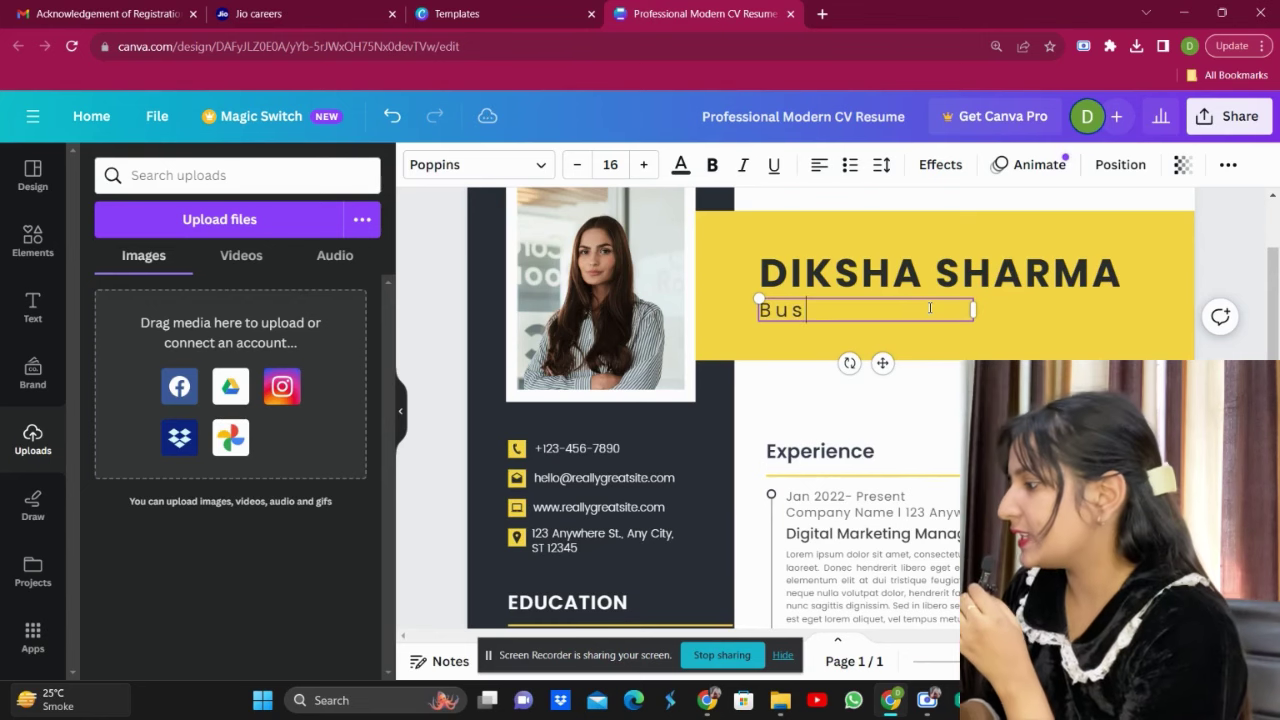
text(iness Associate)
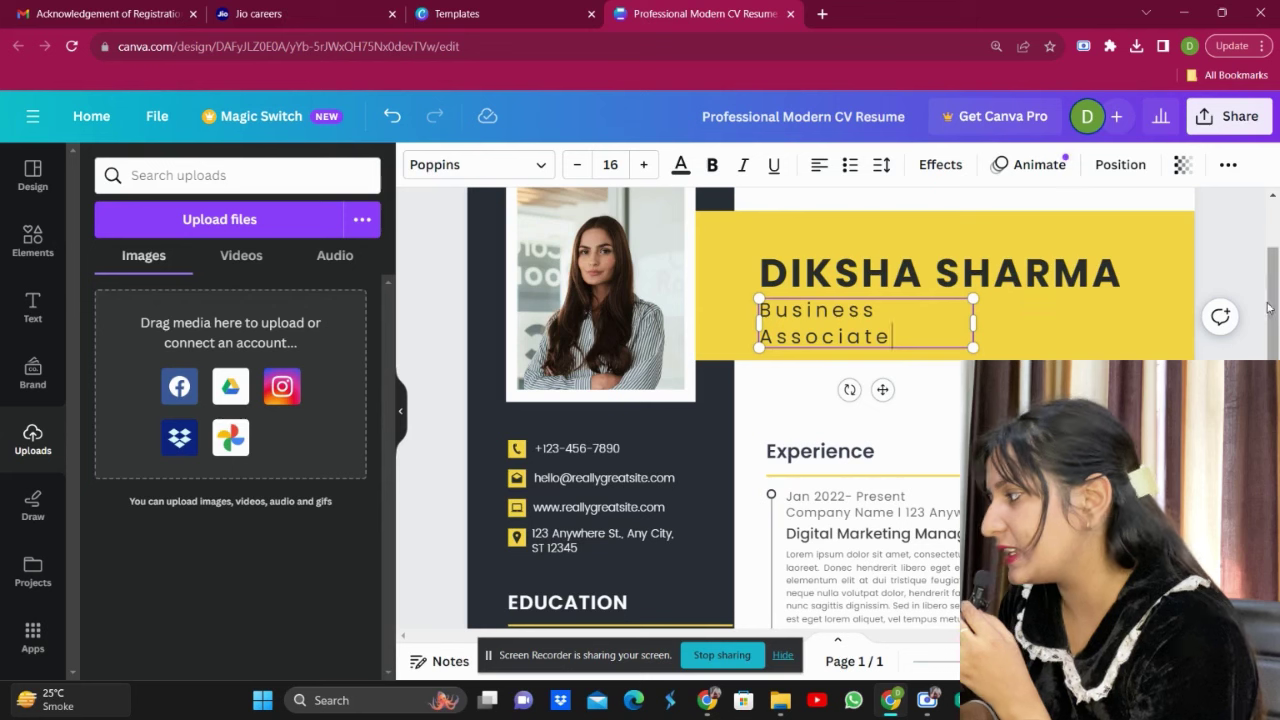
scroll(930, 308, down, 2)
scroll(818, 258, down, 1)
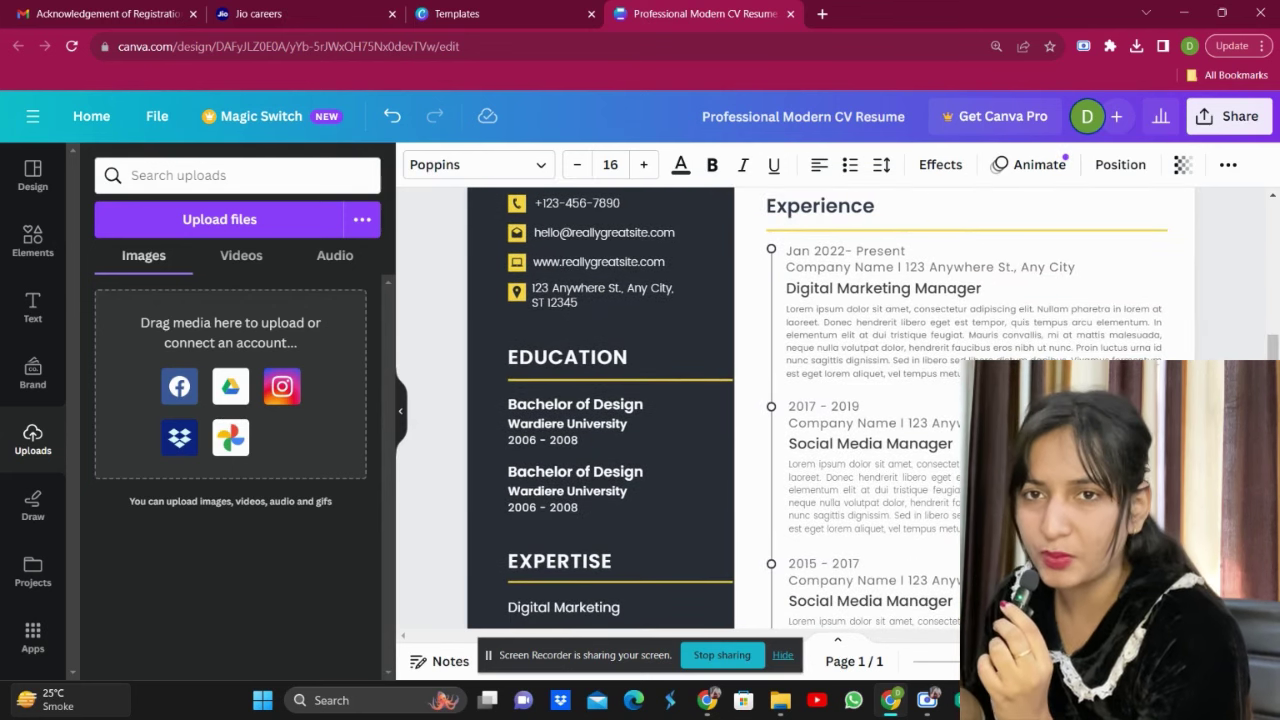
scroll(855, 335, down, 1)
scroll(834, 384, up, 1)
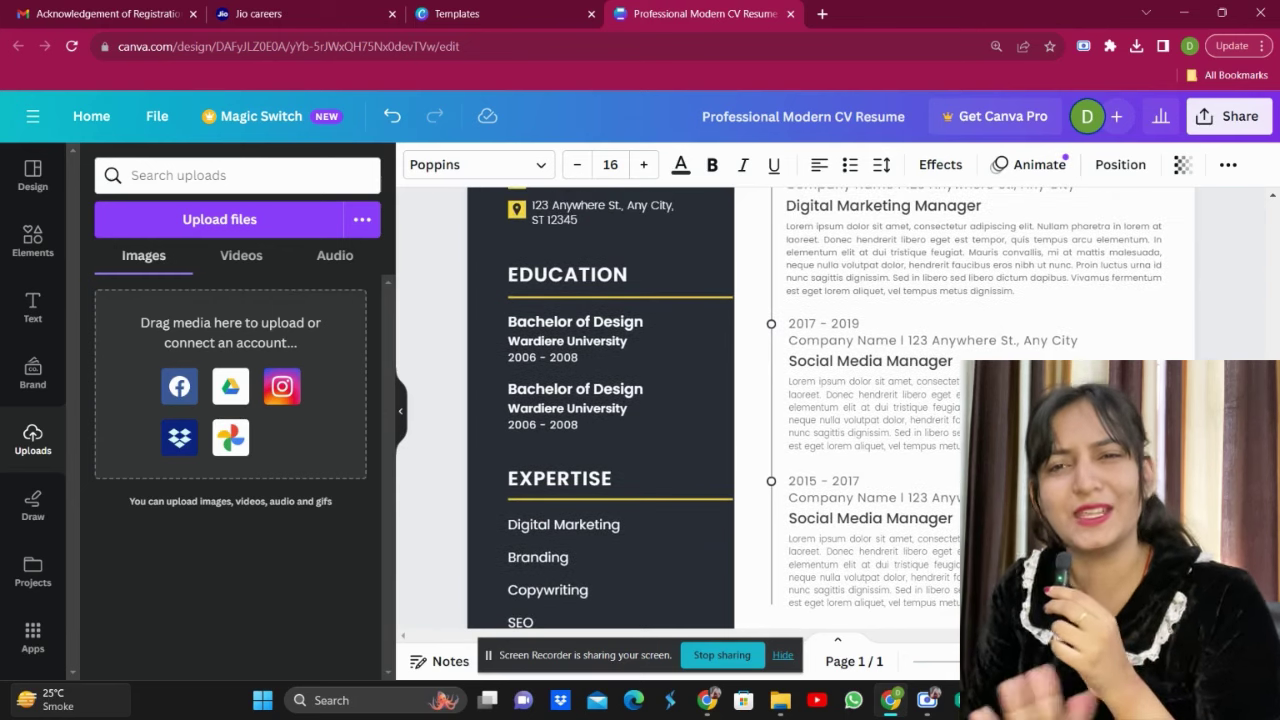
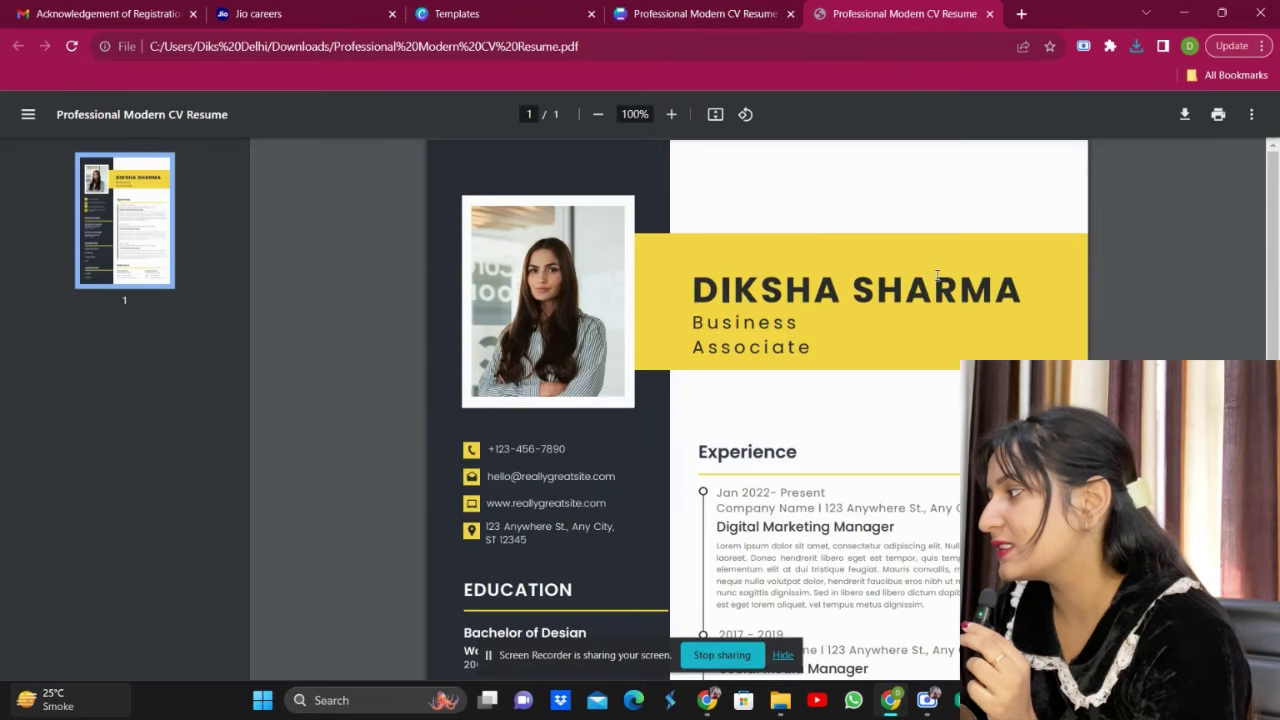
- Scroll the resume PDF, then switch back to the Jio careers application form tab
drag(1272, 255, 1266, 76)
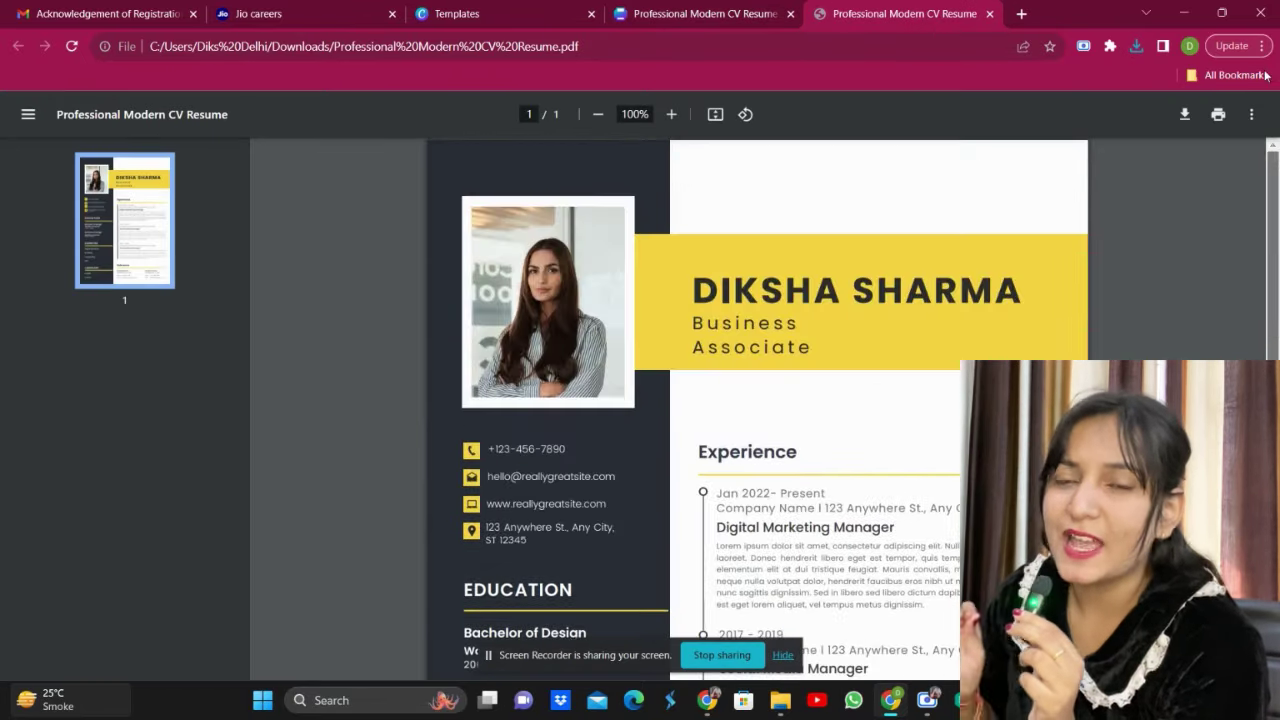
click(1252, 114)
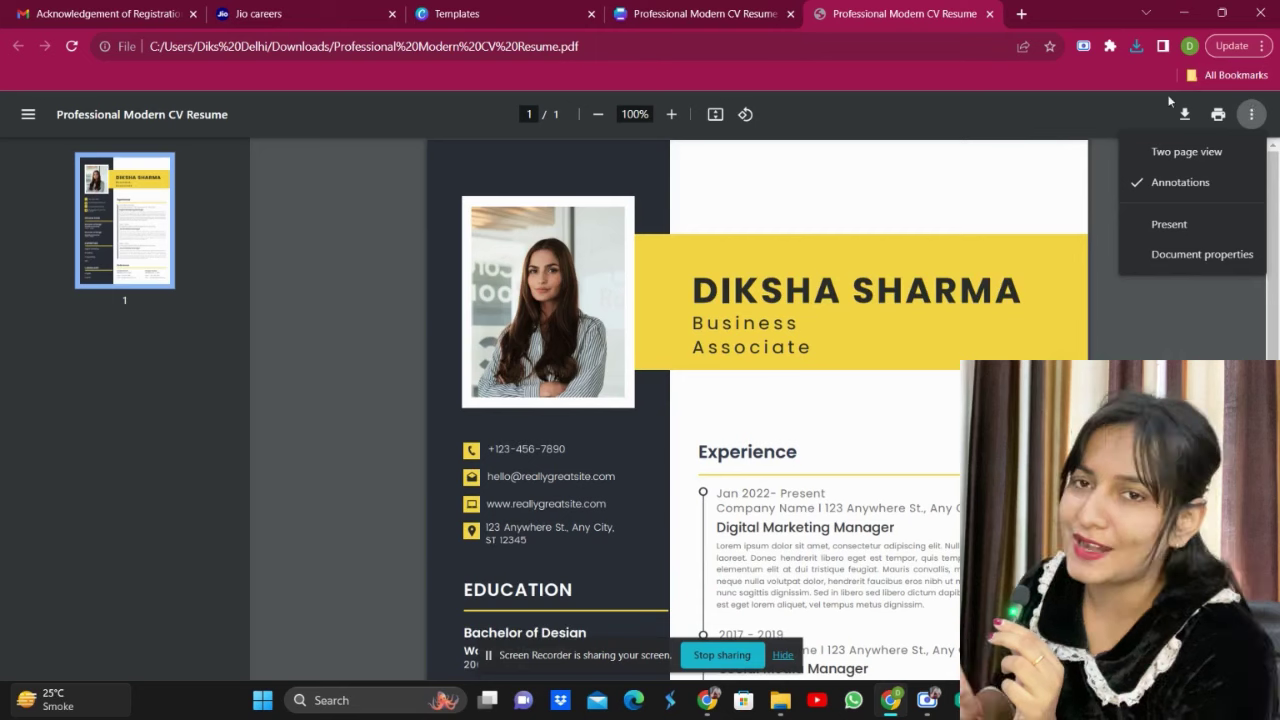
click(258, 13)
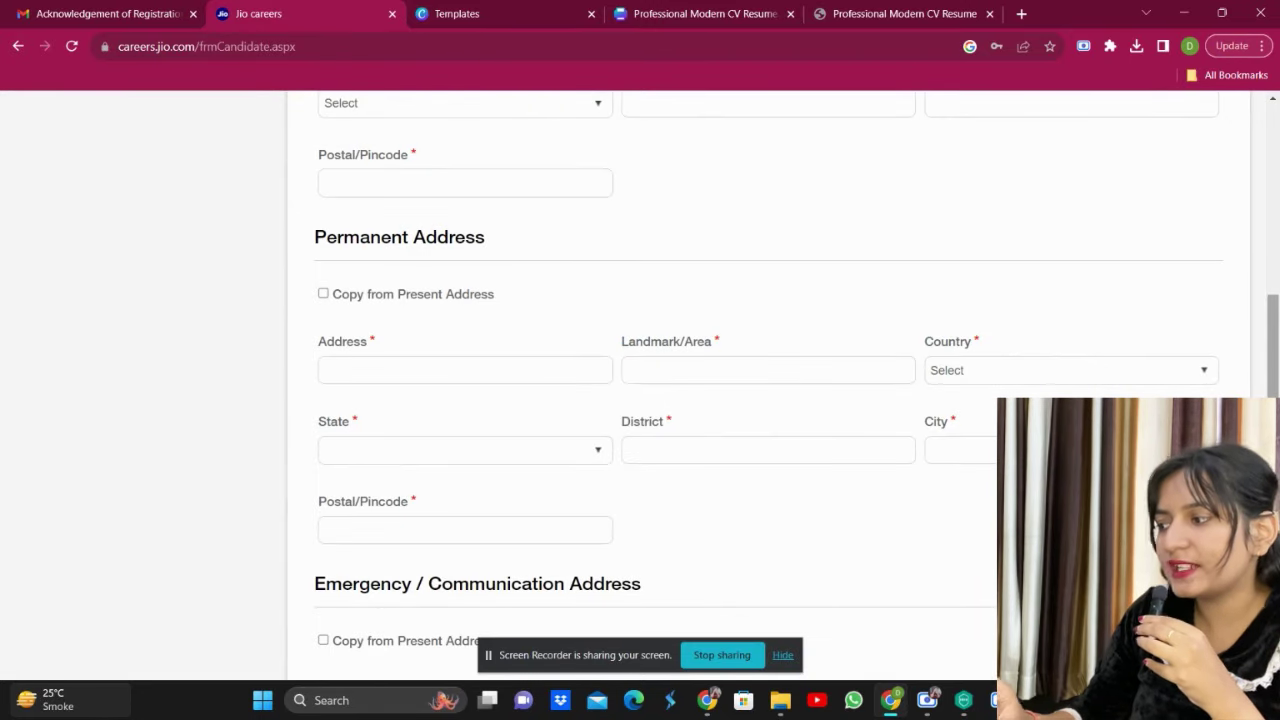
- Set the present address state to Delhi and copy it into the permanent address
drag(1273, 307, 1273, 117)
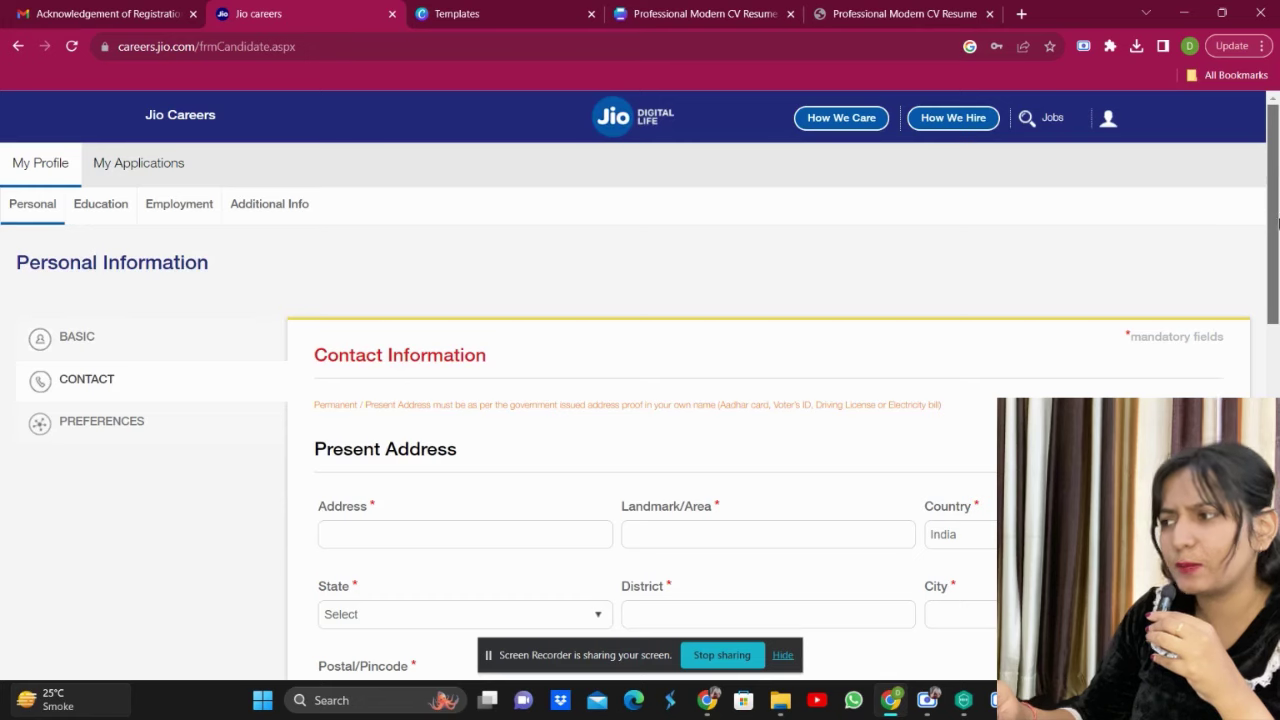
drag(1277, 222, 1277, 346)
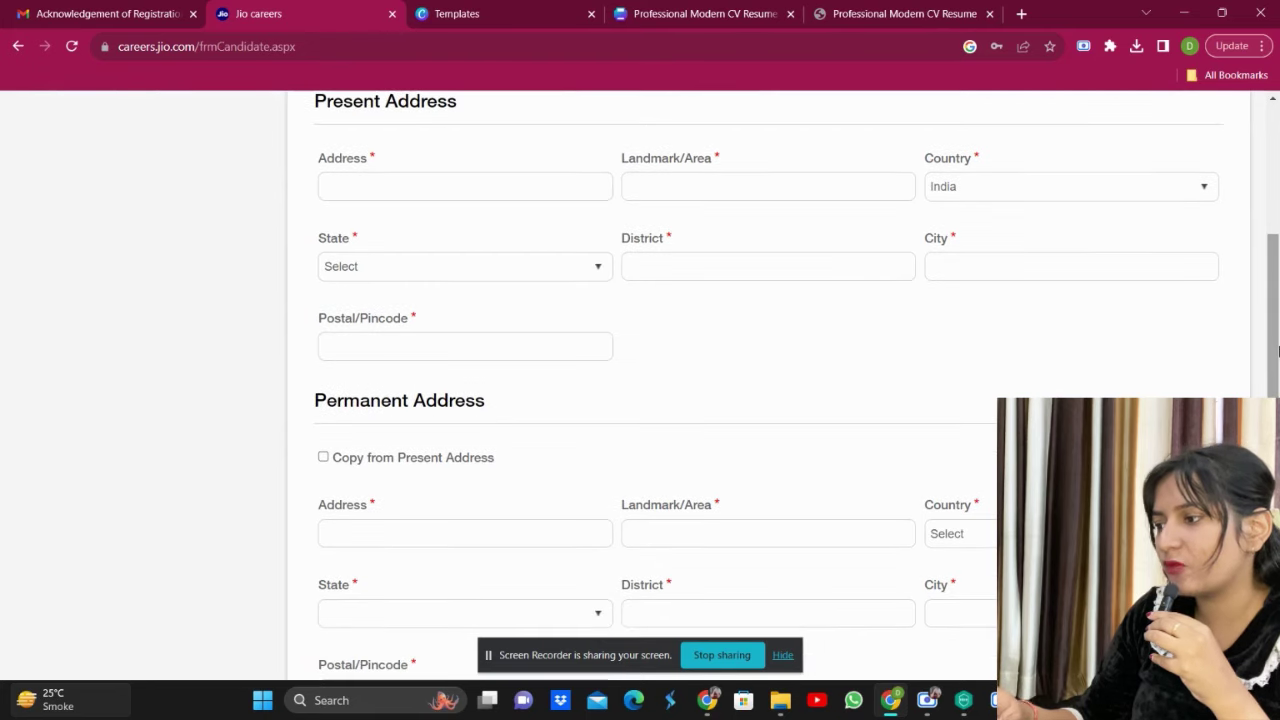
click(563, 268)
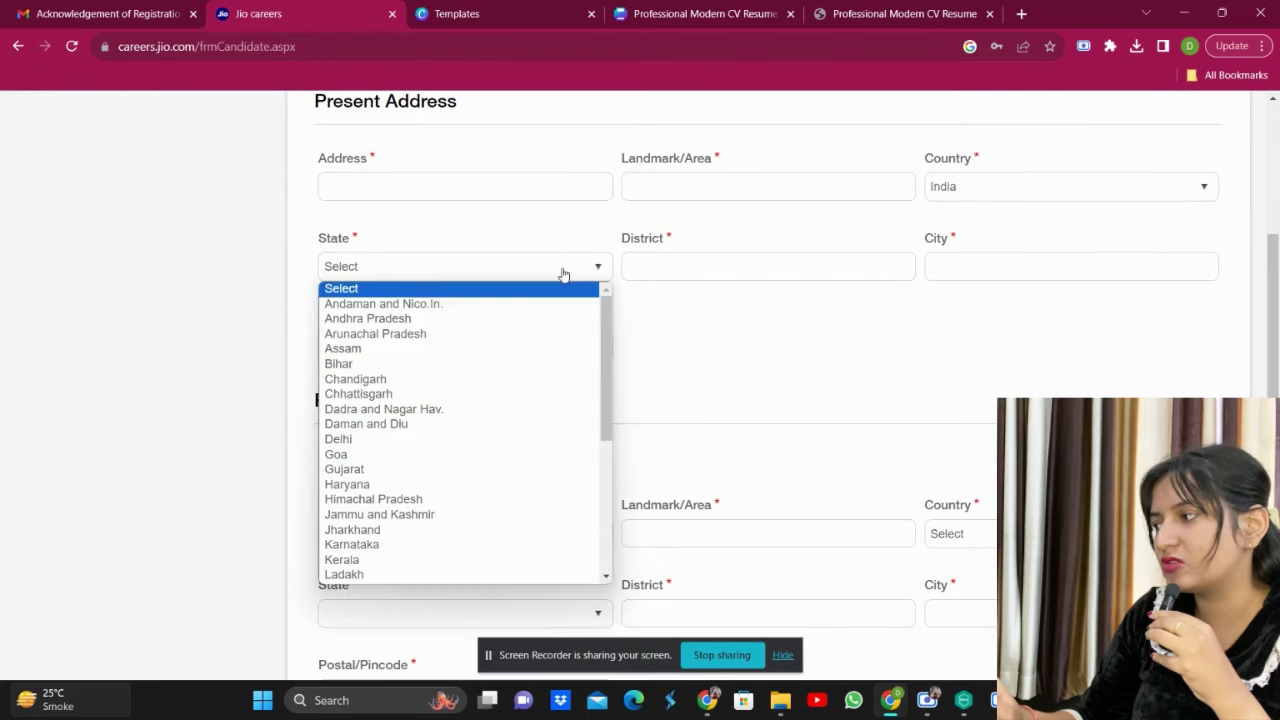
click(378, 440)
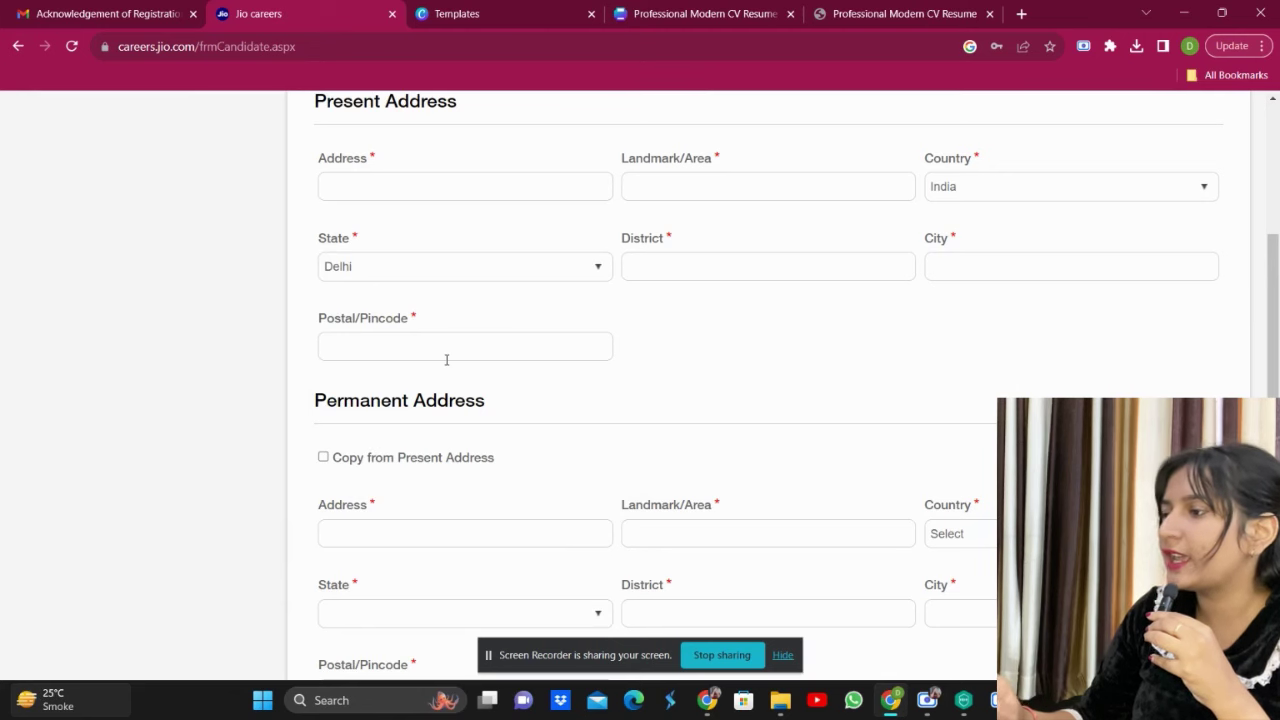
mouse_move(1273, 288)
mouse_down()
mouse_move(1273, 380)
mouse_move(1273, 197)
mouse_move(1277, 270)
mouse_up()
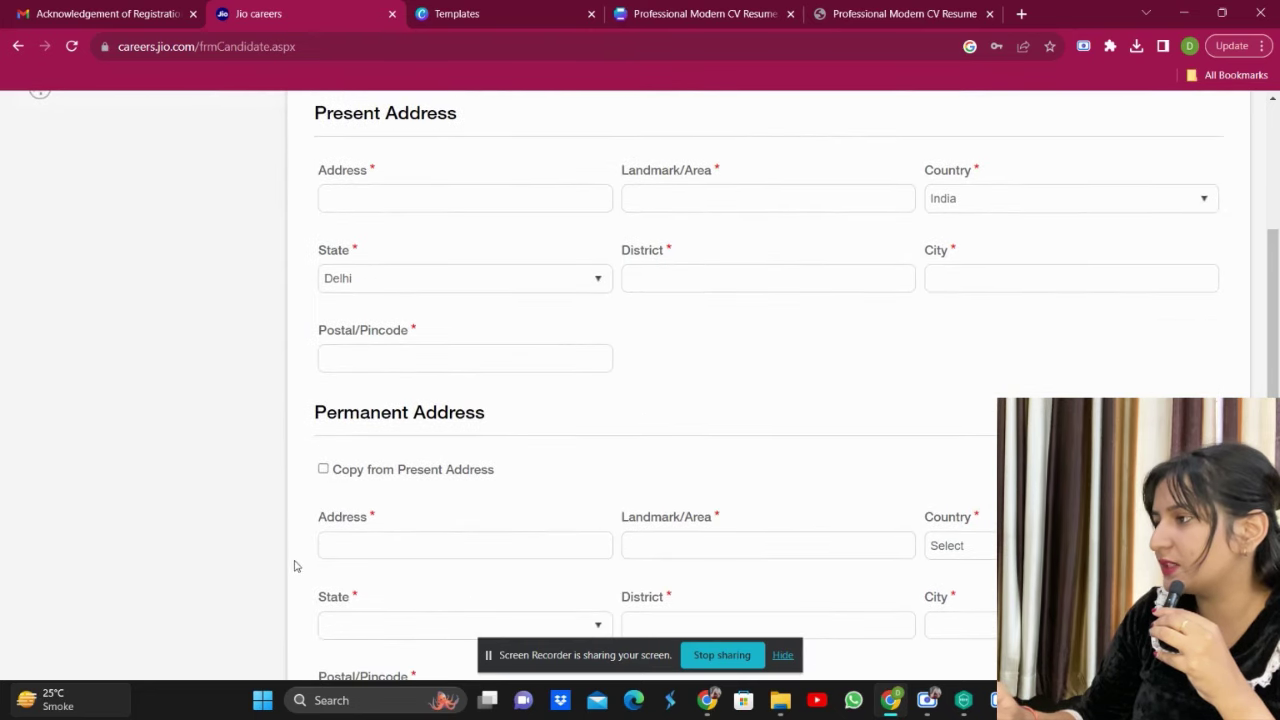
click(323, 470)
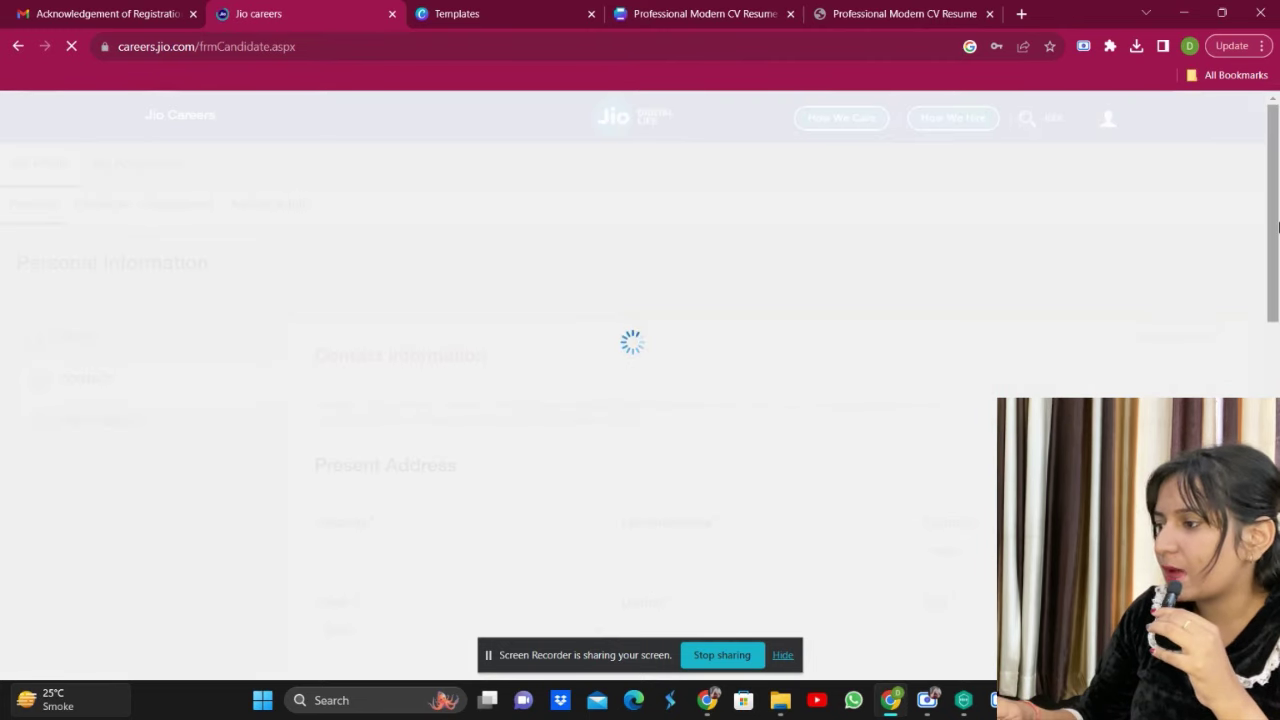
- Save the contact details and continue to Preferences Information
drag(1277, 289, 1277, 390)
scroll(344, 348, down, 3)
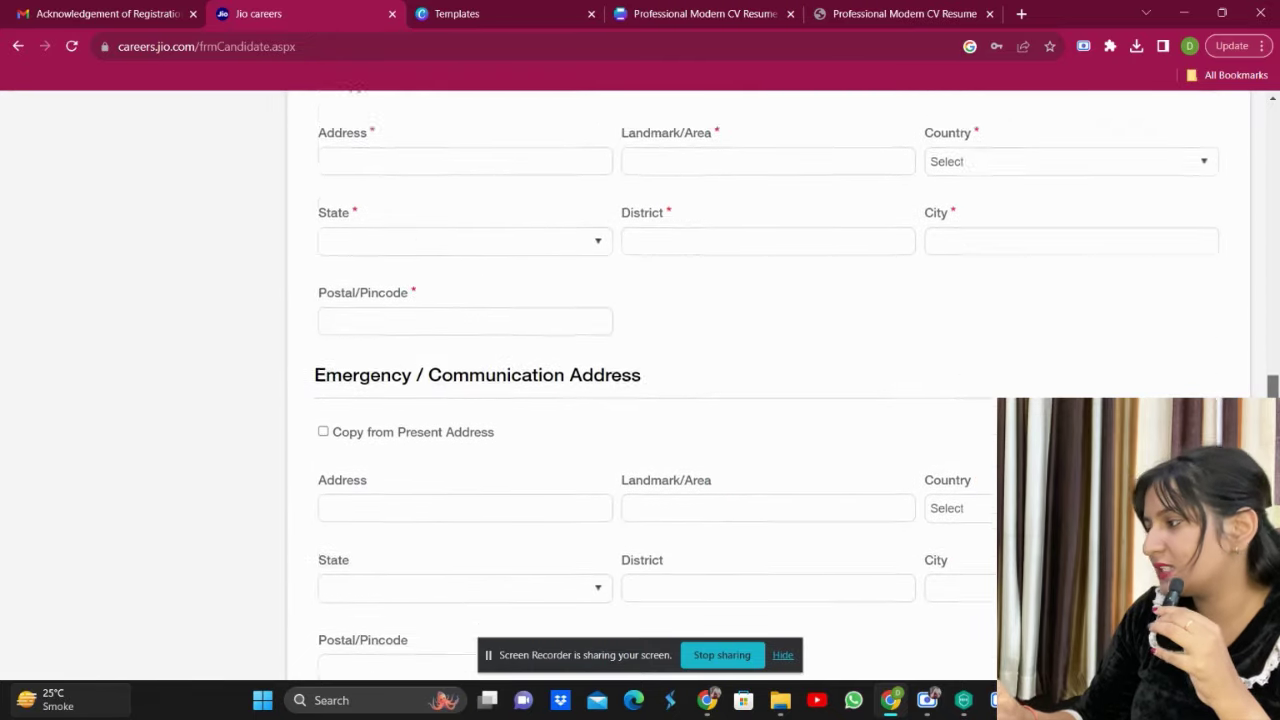
click(436, 390)
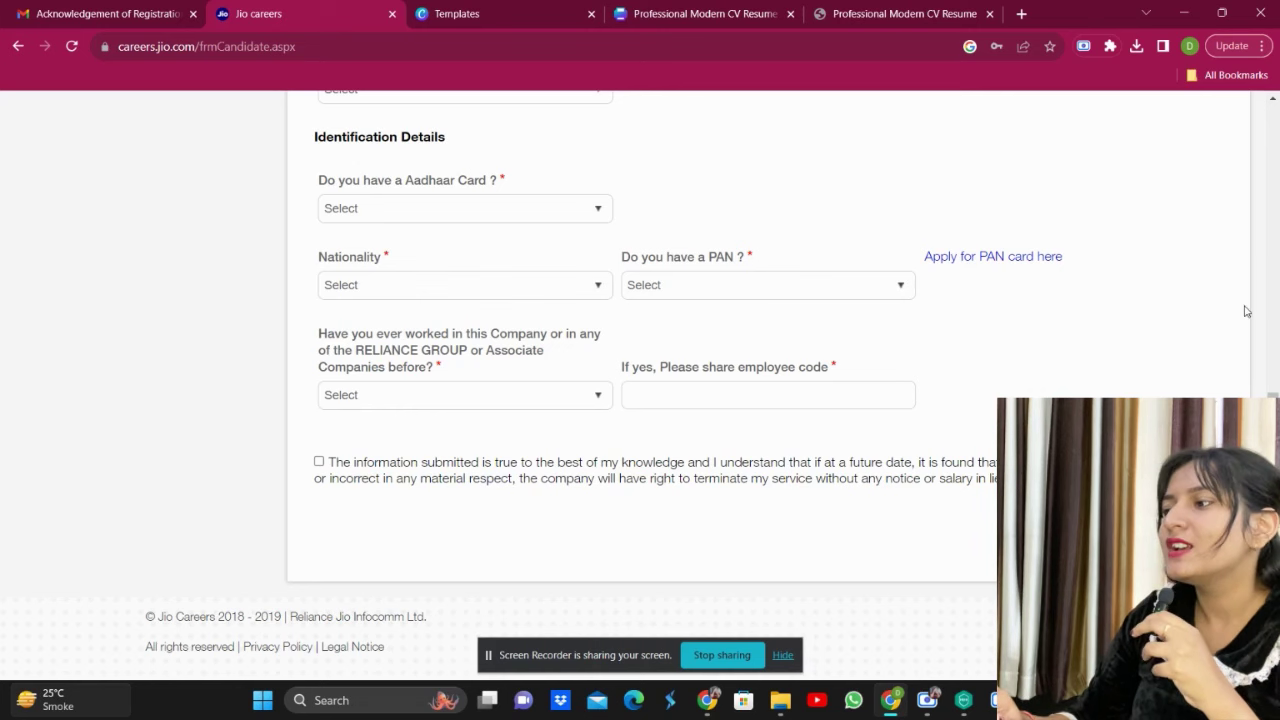
drag(1277, 180, 1277, 265)
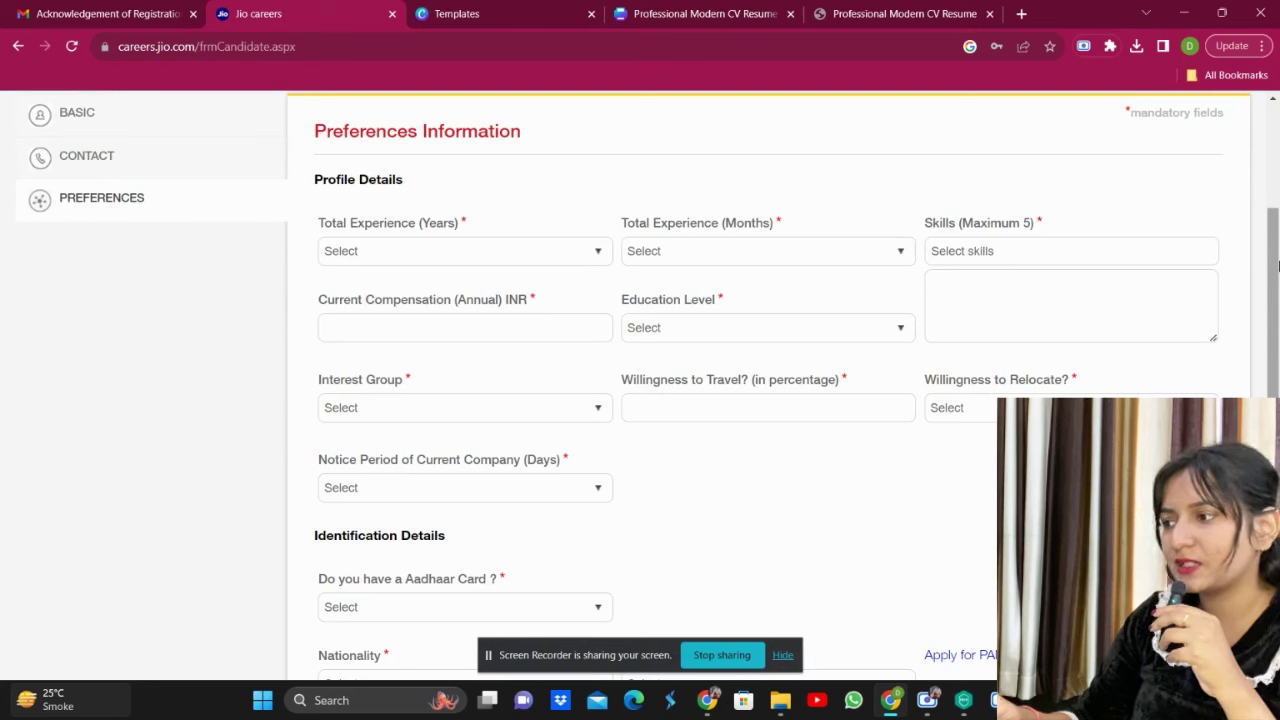
- Set total experience to 0 years and 00 months
click(426, 257)
click(378, 289)
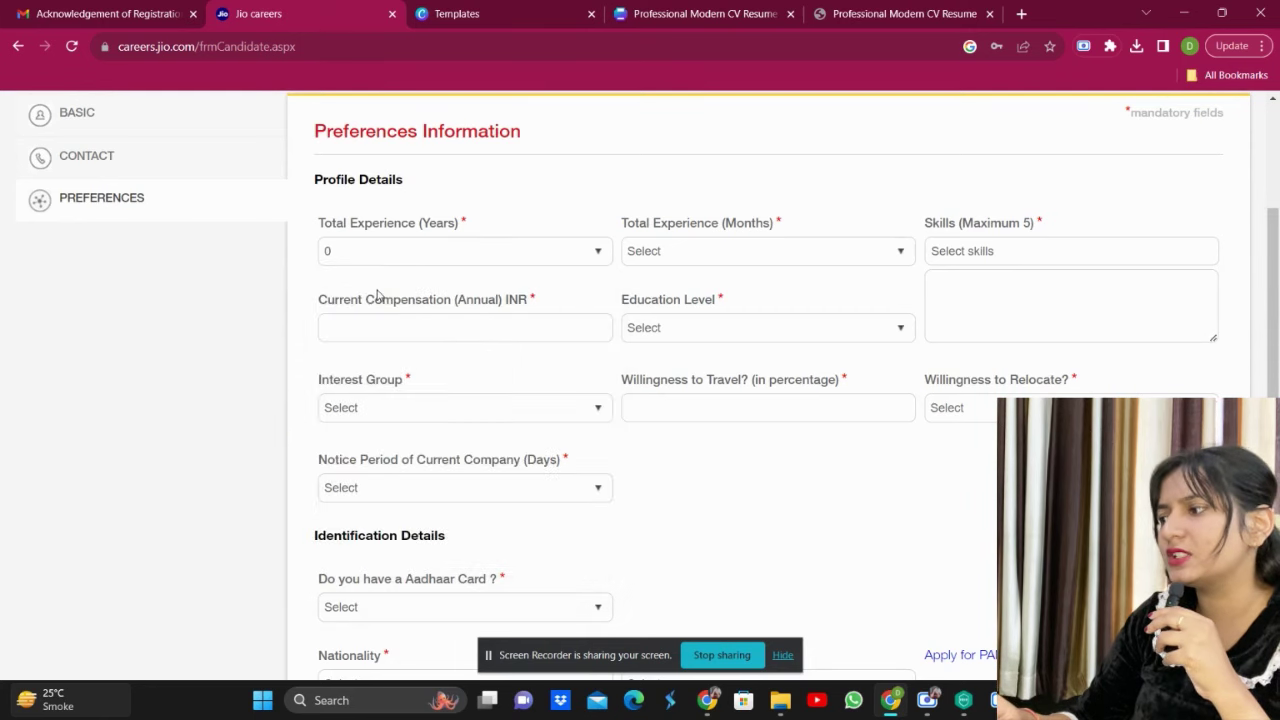
click(774, 251)
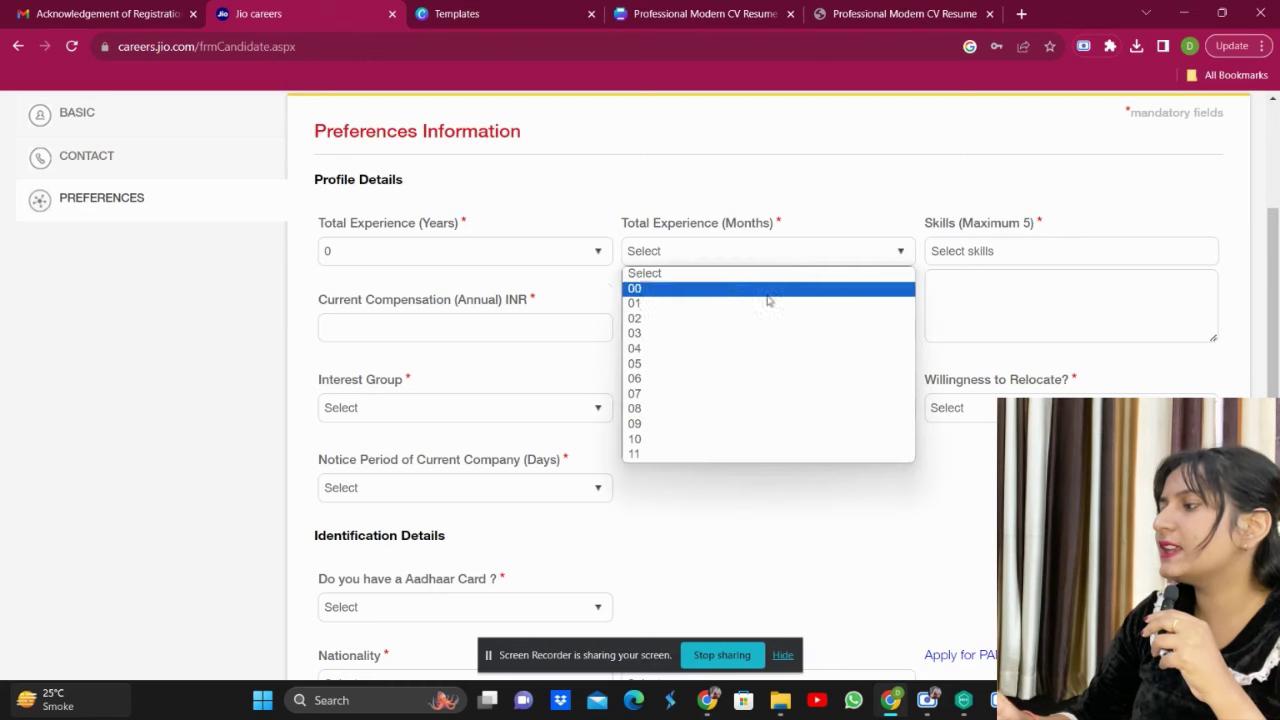
click(676, 291)
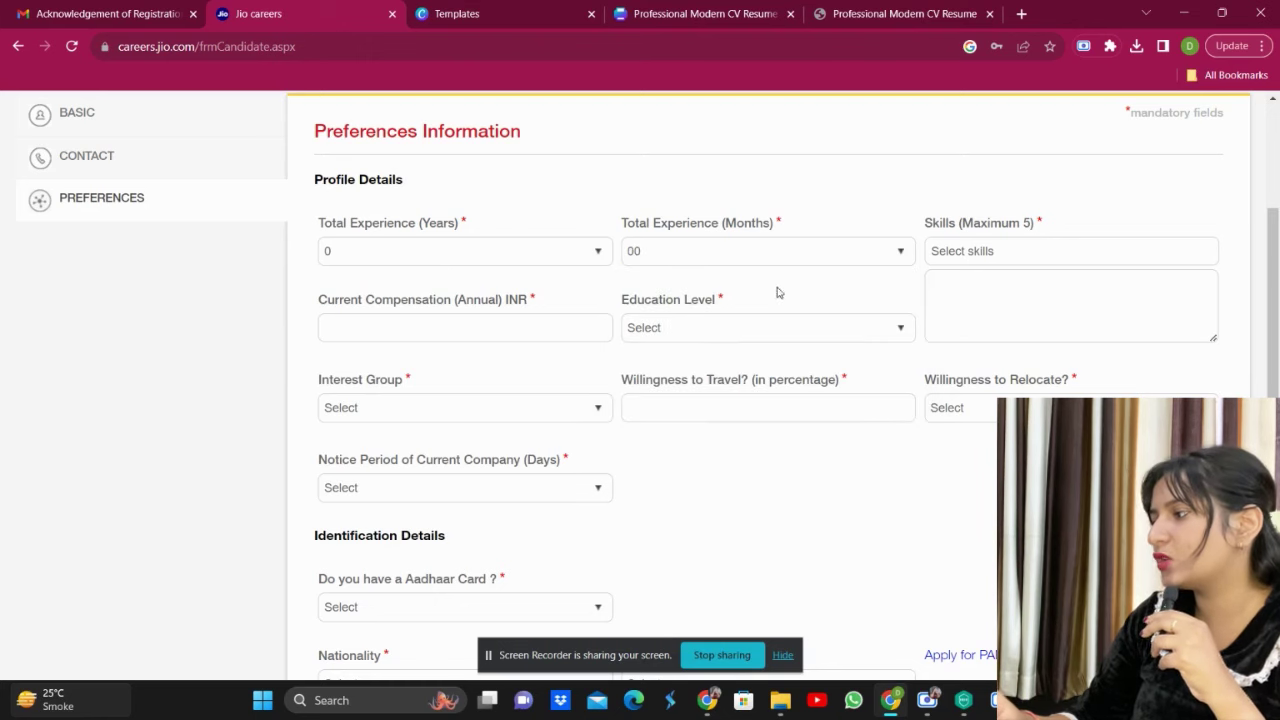
- Add skills Customer Service, Marketing Communications, Excel and Ms Excel, five selected in total
click(1000, 255)
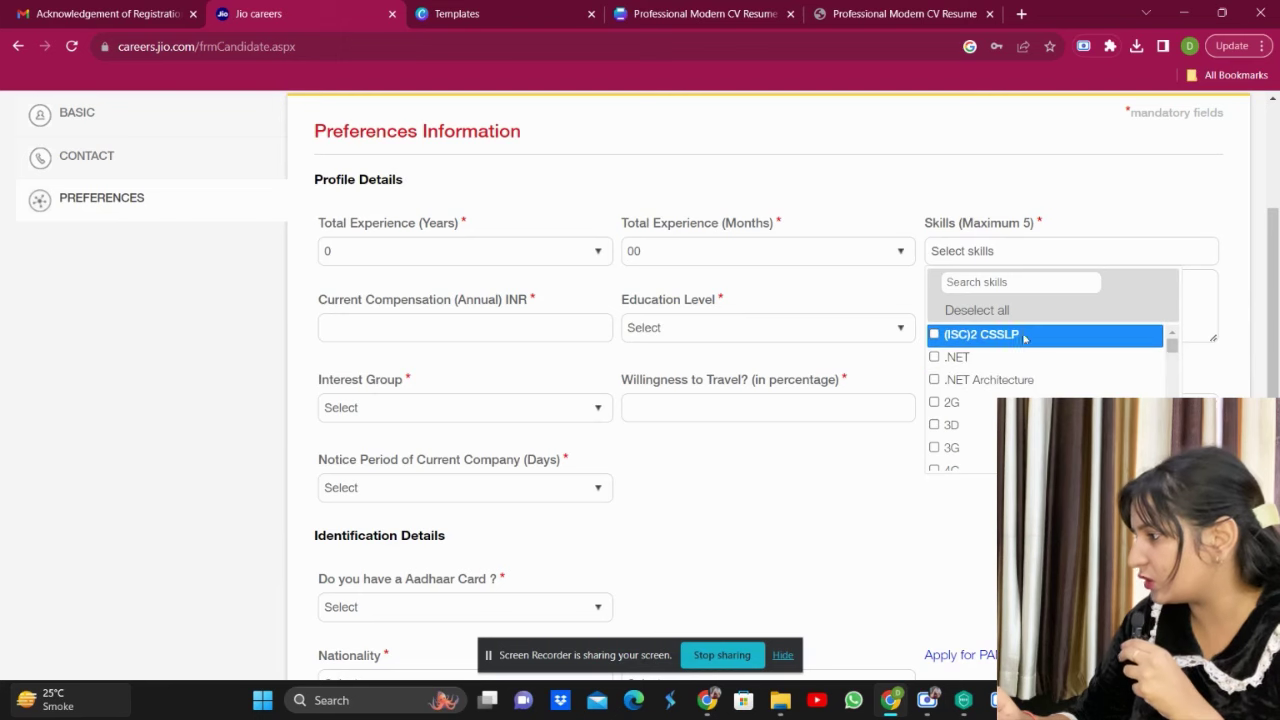
drag(1166, 343, 1172, 366)
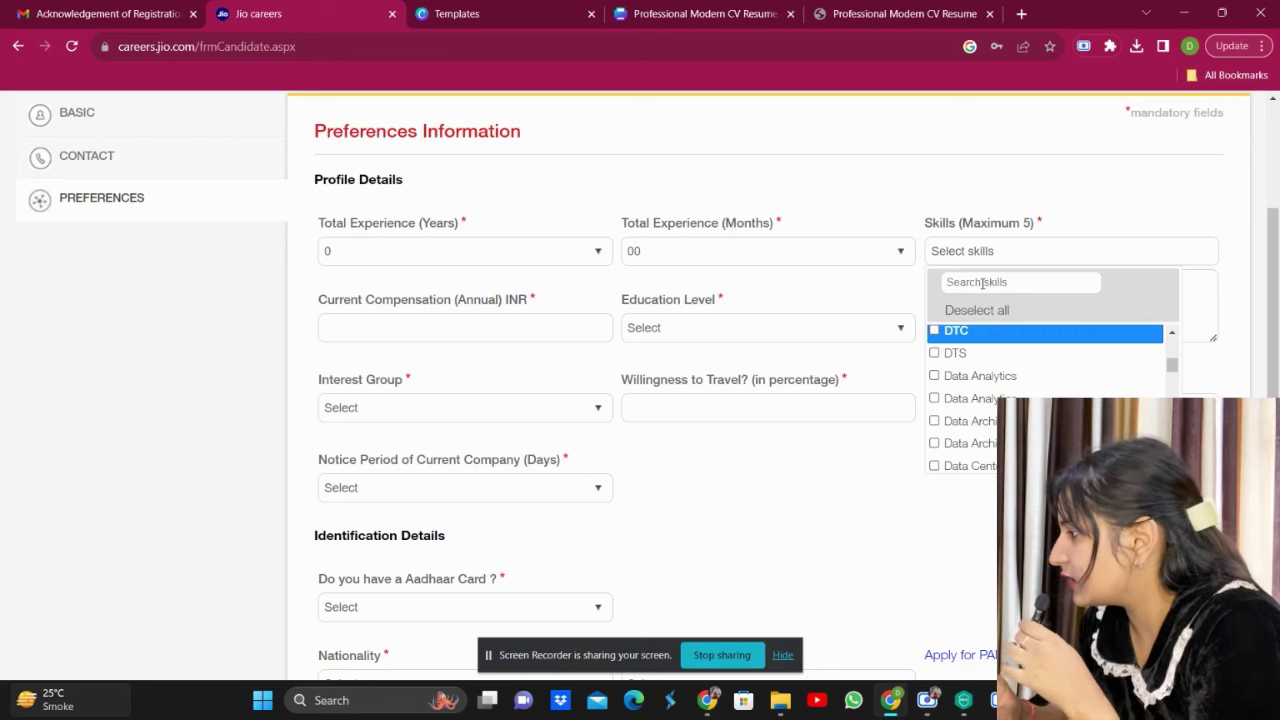
click(982, 283)
text(cust)
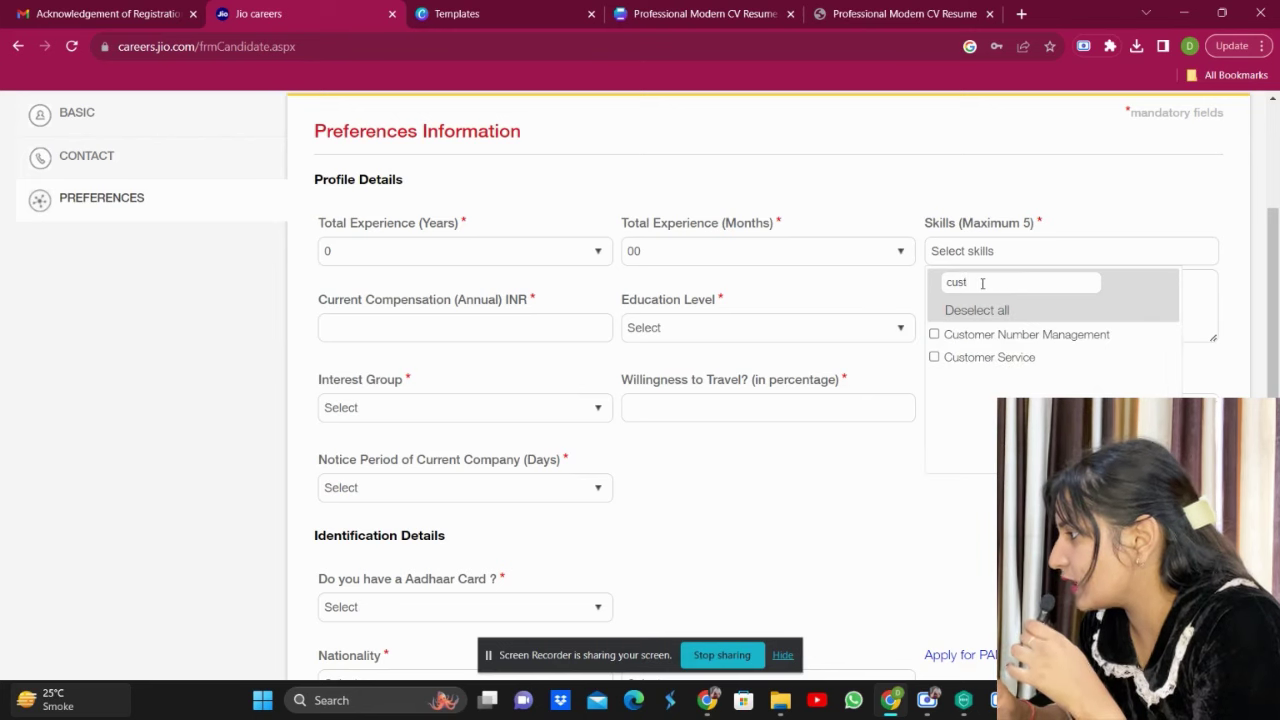
click(944, 356)
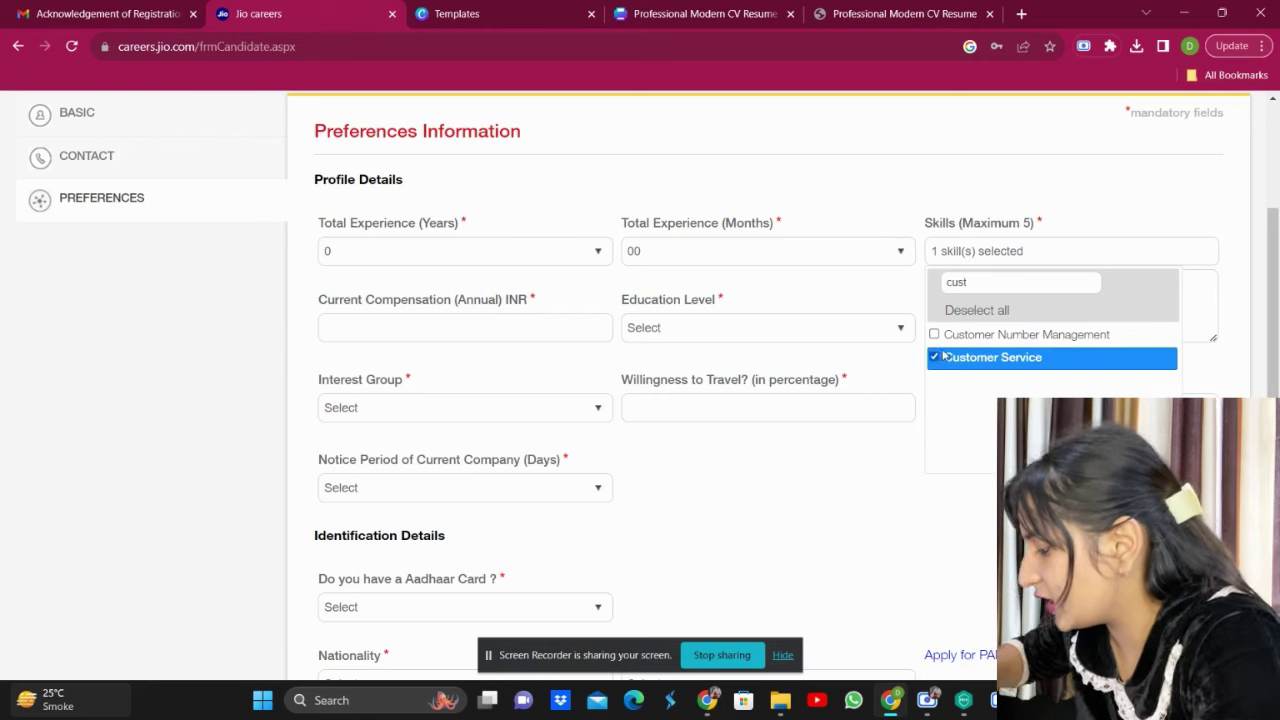
click(980, 282)
key(BackSpace)
key(BackSpace)
key(BackSpace)
key(BackSpace)
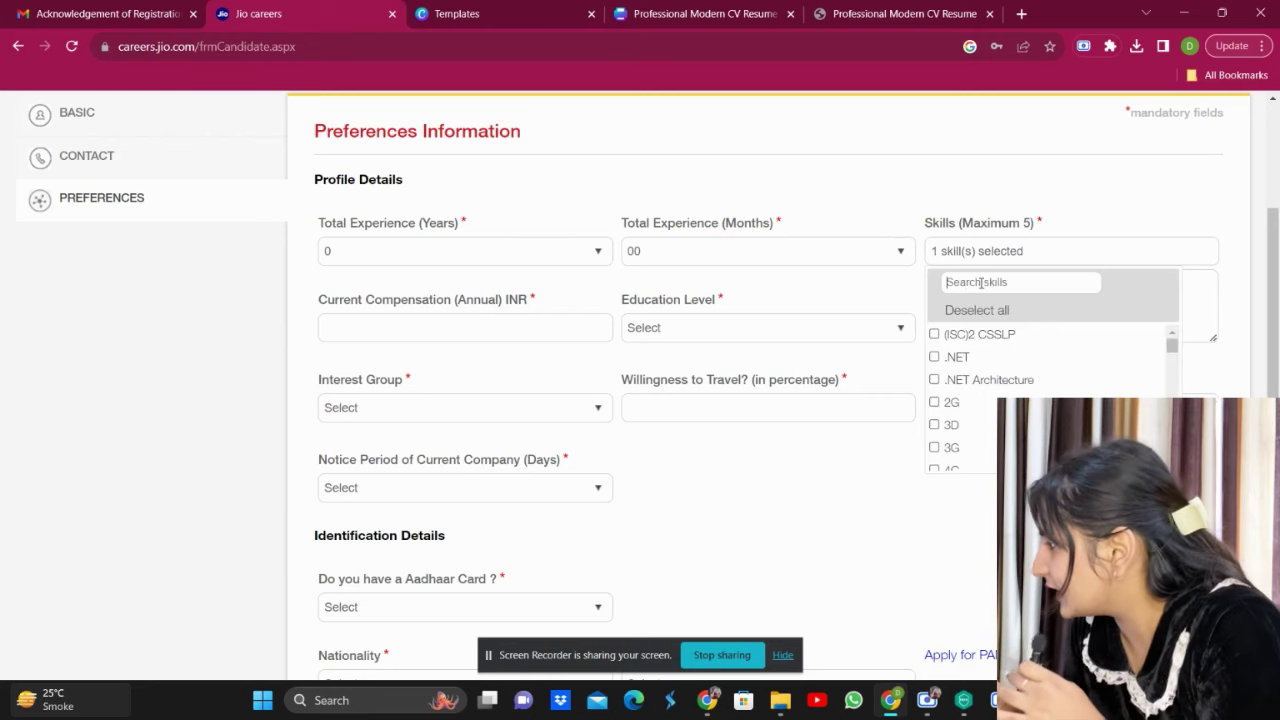
text(commu)
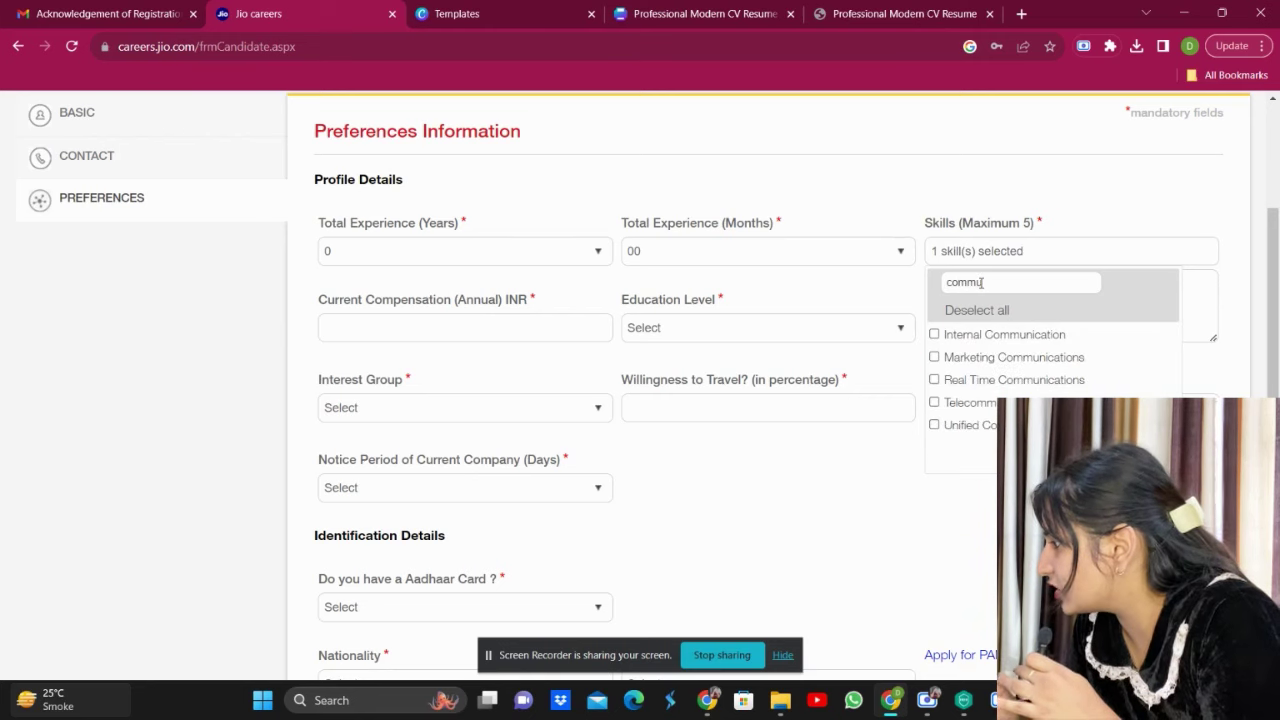
click(1010, 362)
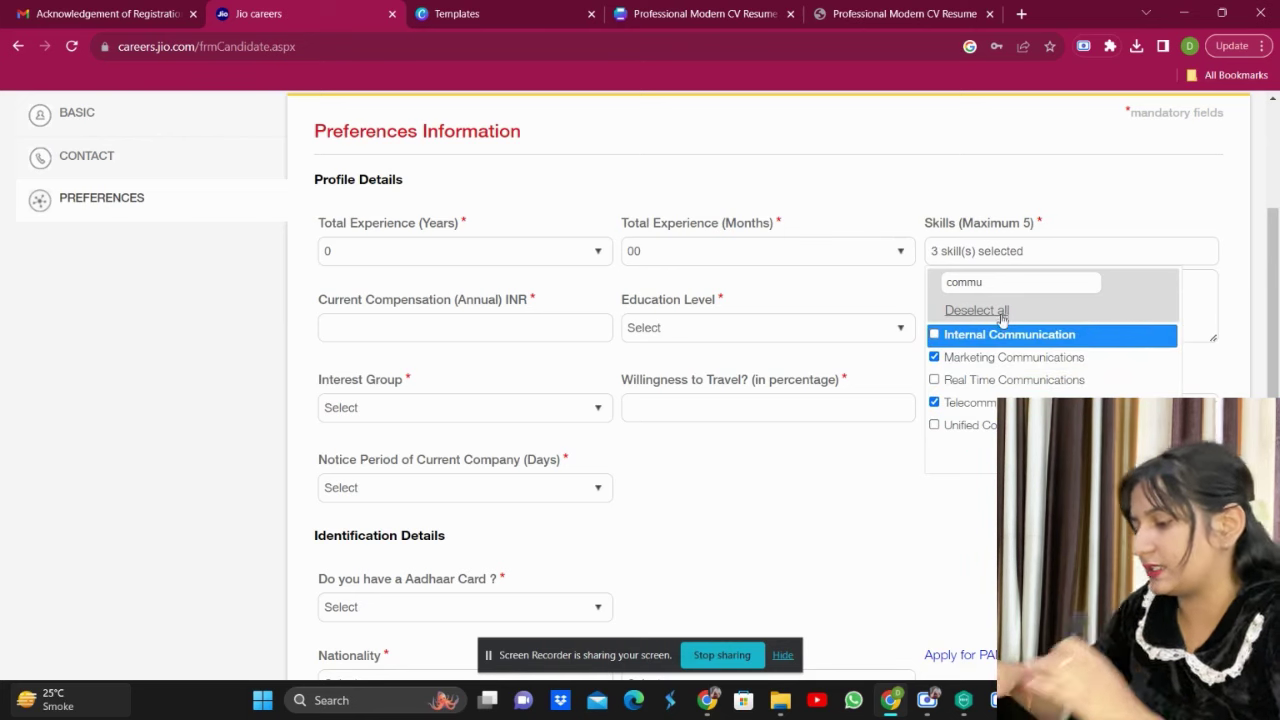
drag(1006, 287, 883, 289)
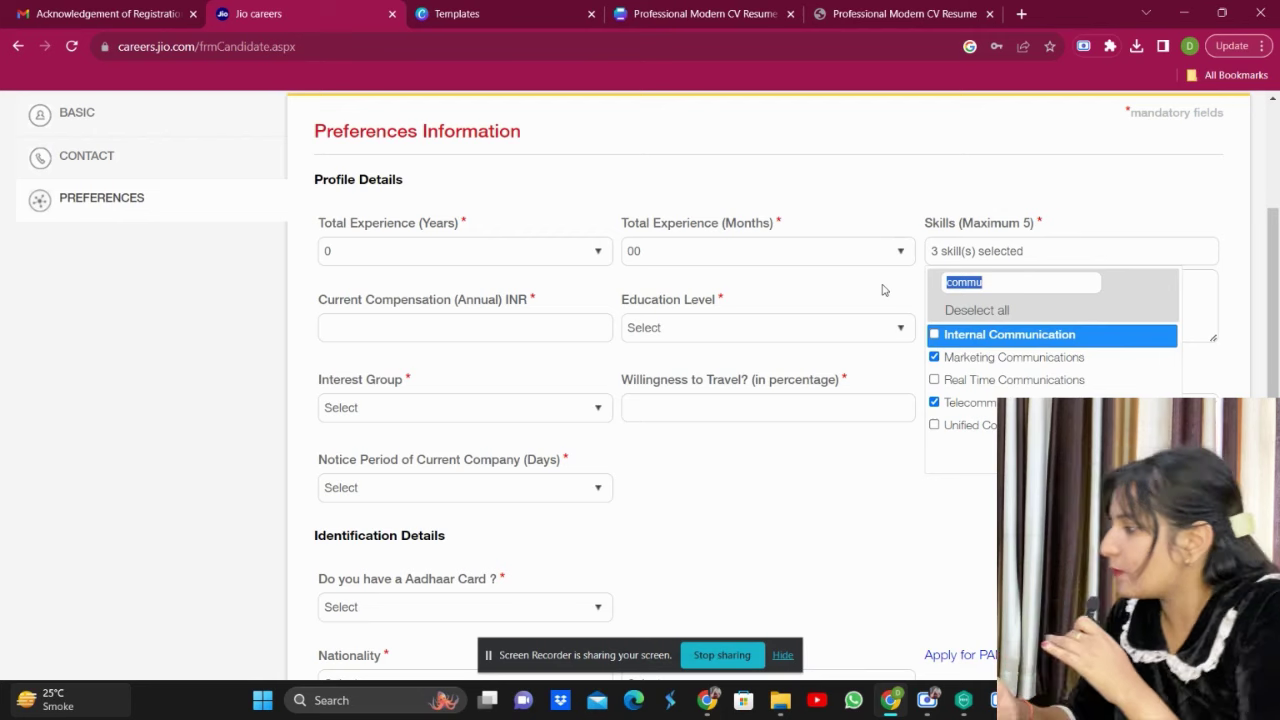
key(BackSpace)
text(exce)
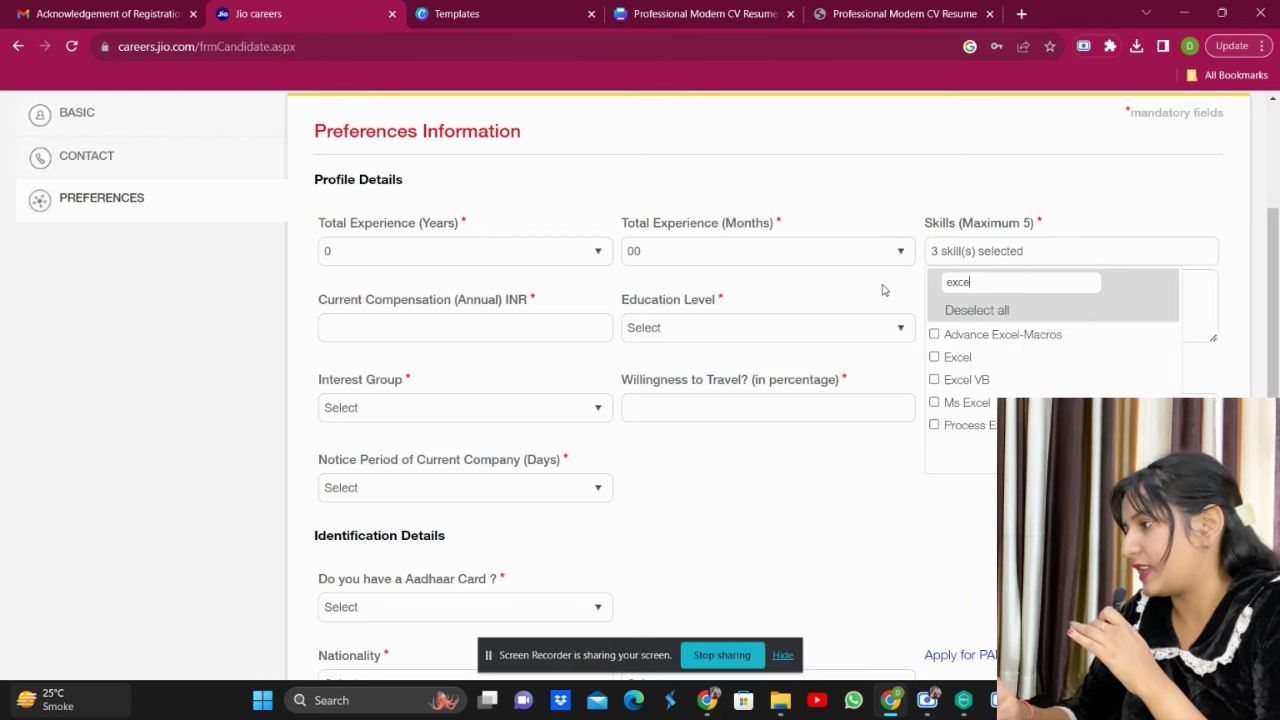
click(976, 362)
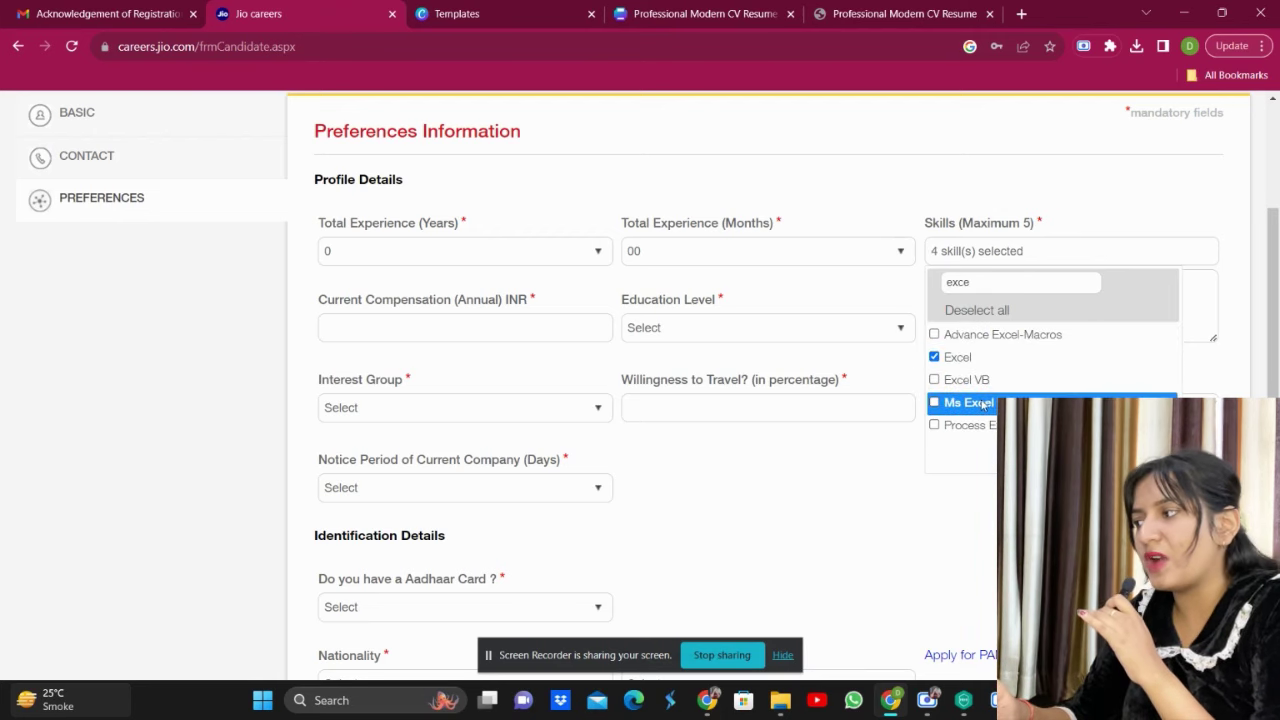
click(985, 405)
click(984, 494)
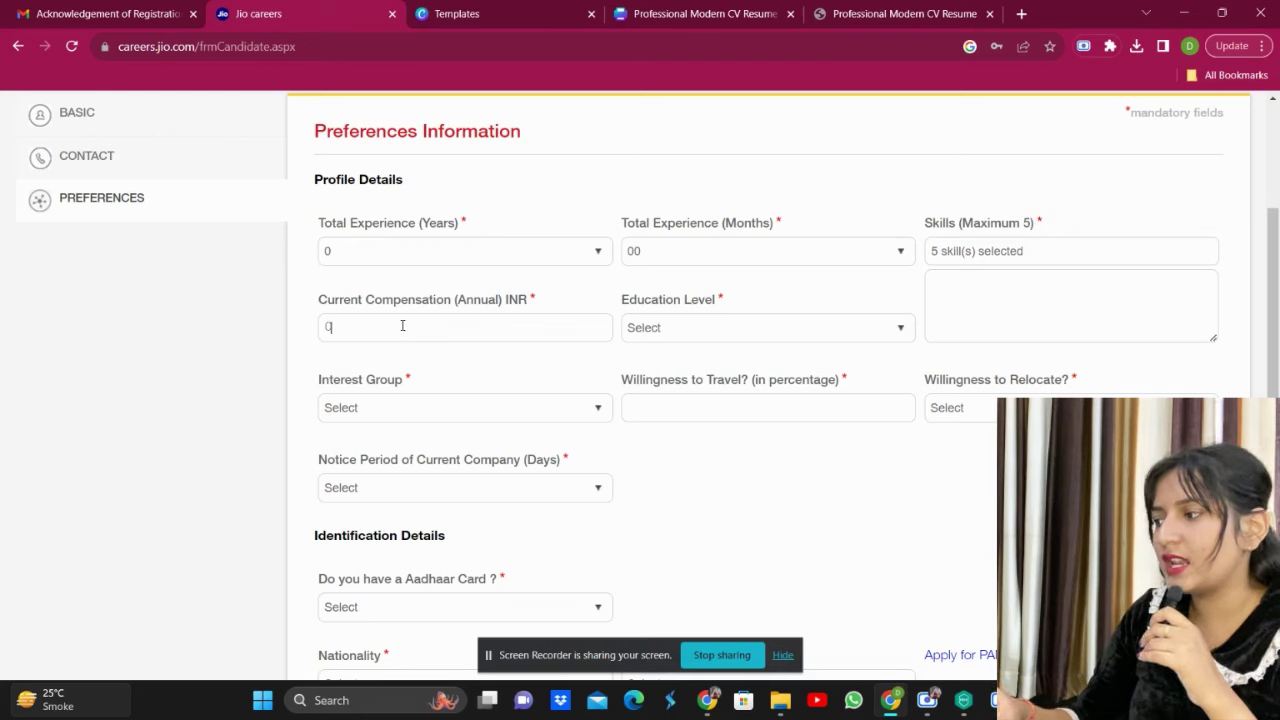
- Set education level to 12th Standard and interest group to Customer Service
click(762, 335)
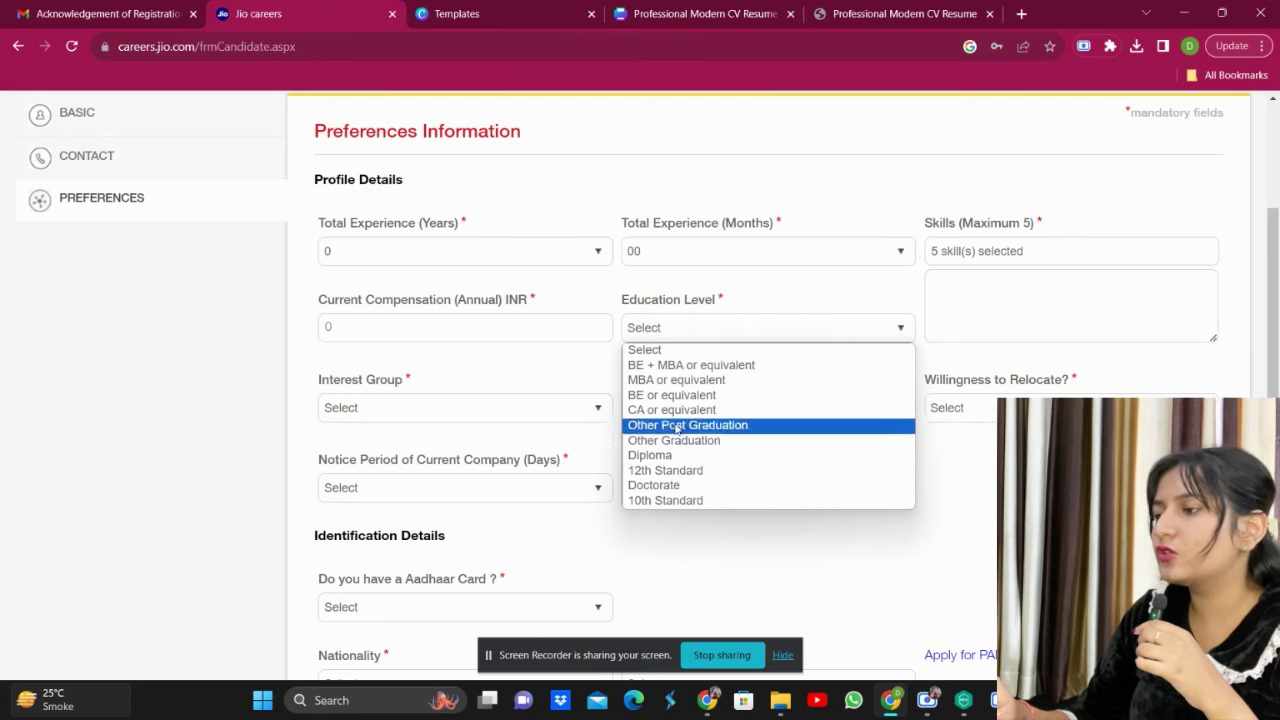
click(675, 471)
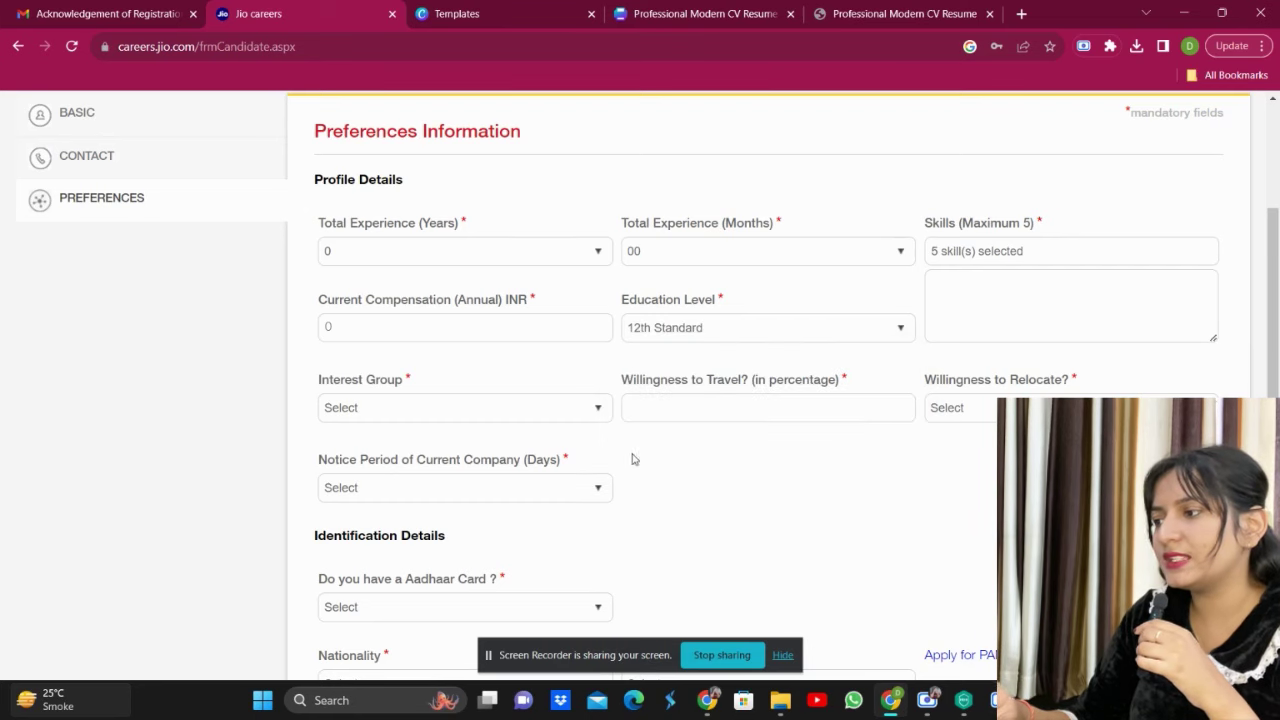
click(398, 417)
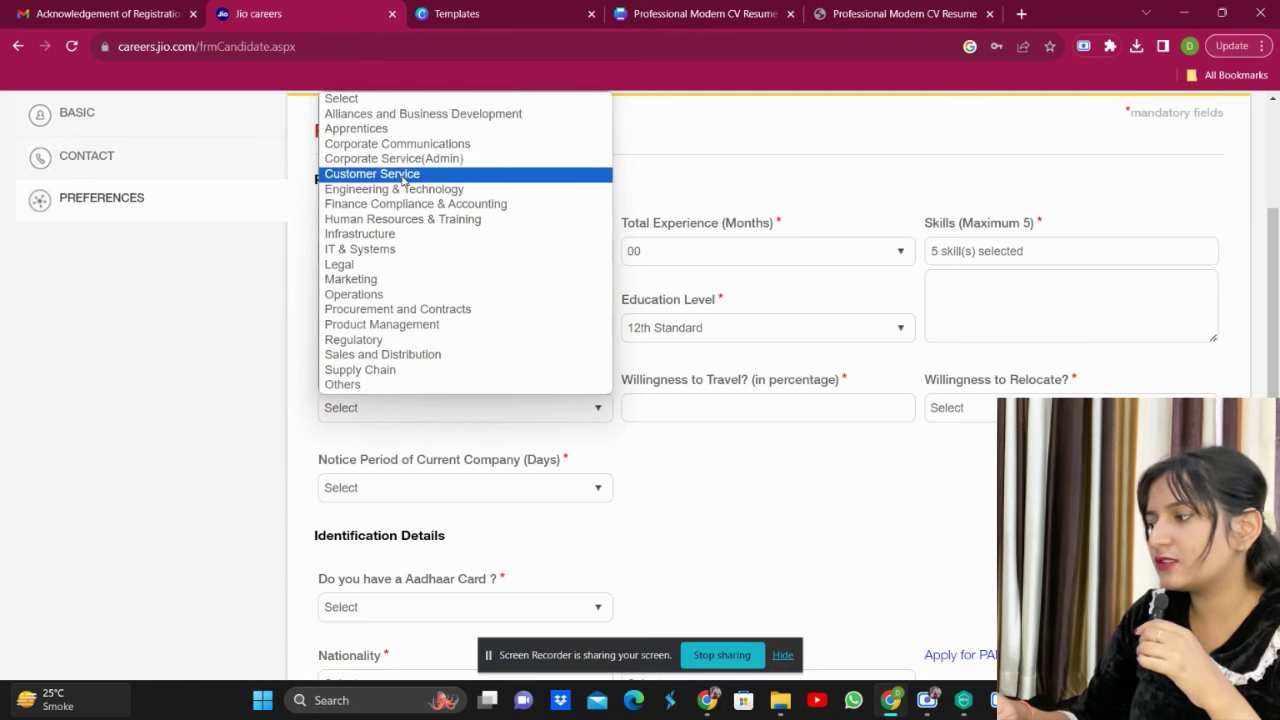
click(403, 178)
- Enter 100% willingness to travel and answer Yes to willingness to relocate
click(766, 400)
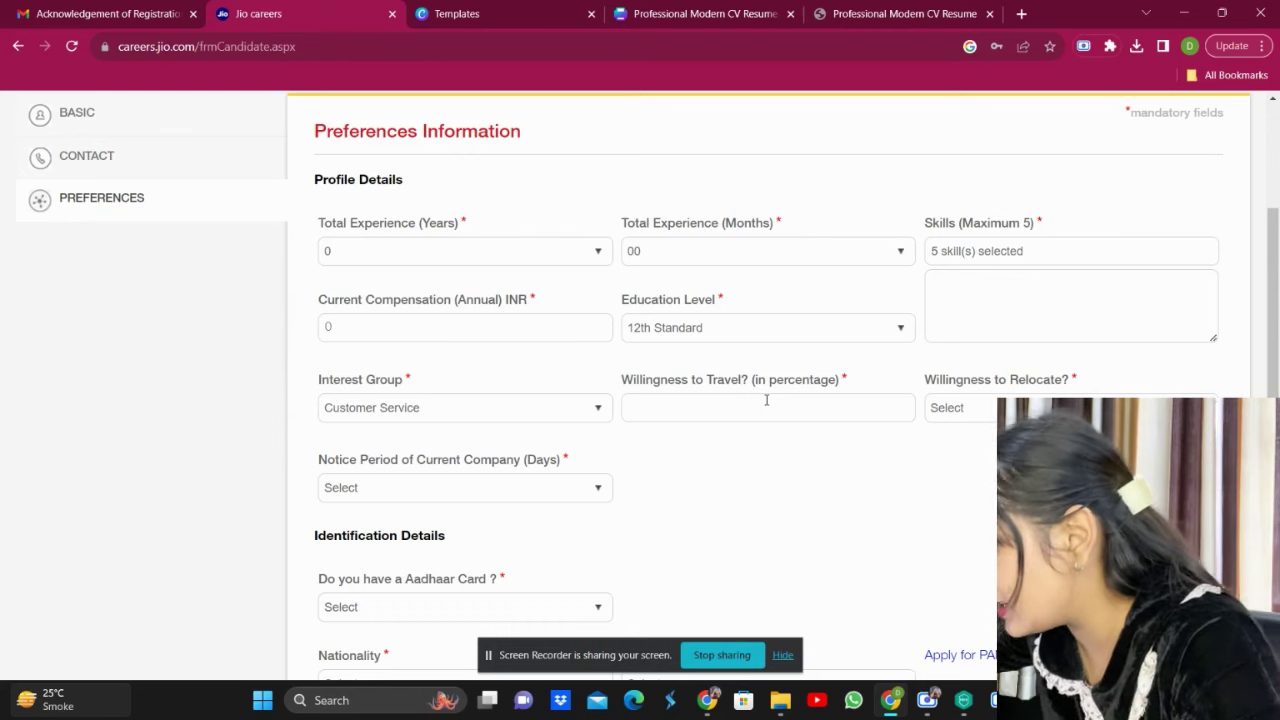
text(100)
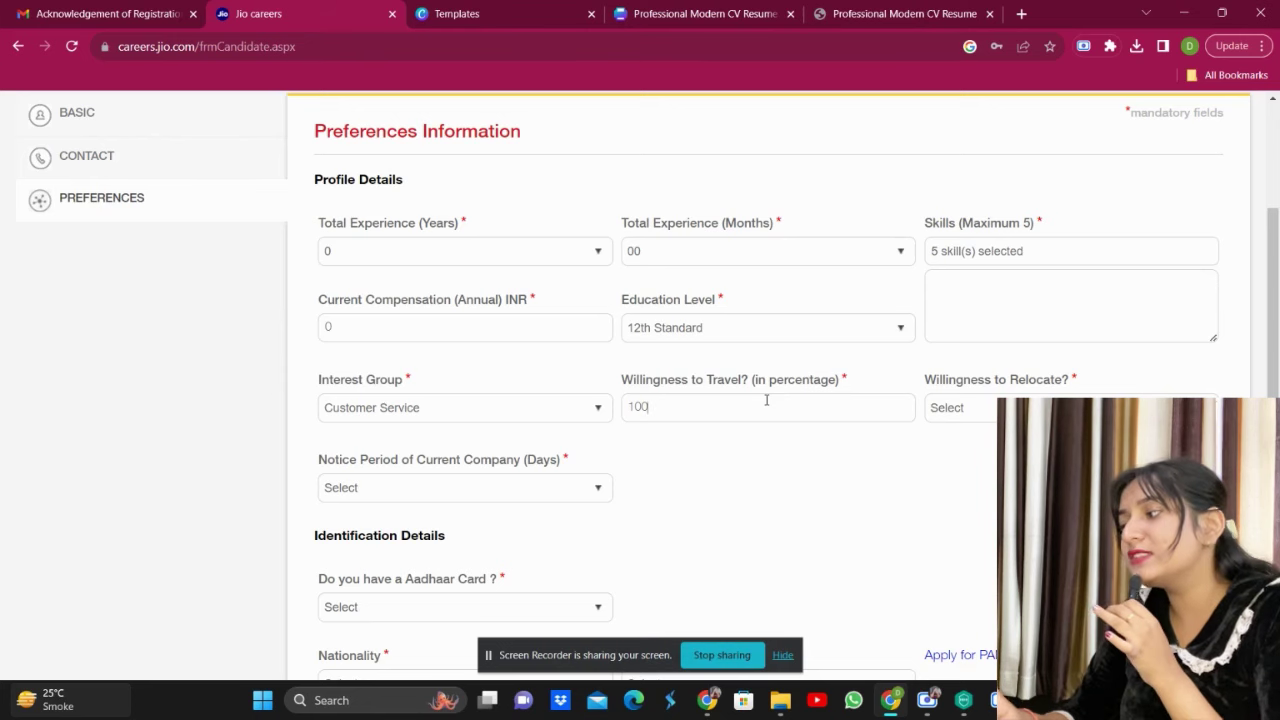
click(1100, 407)
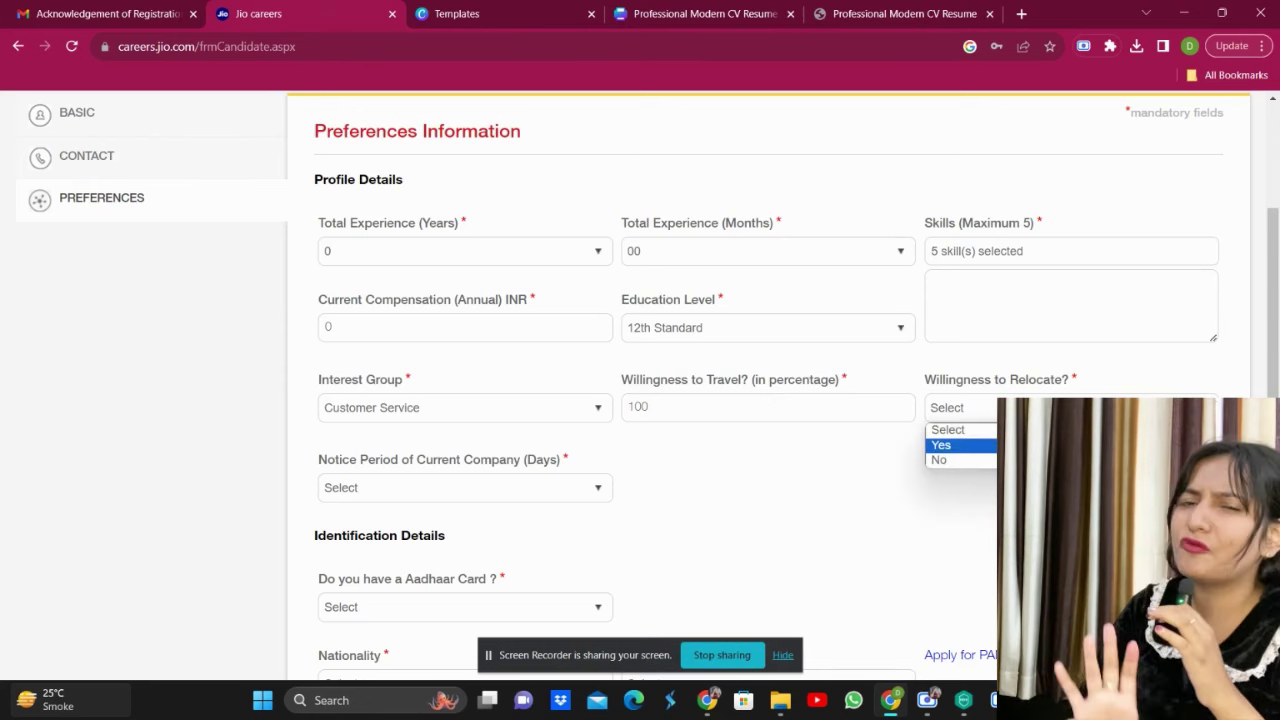
click(1100, 444)
scroll(1100, 444, down, 2)
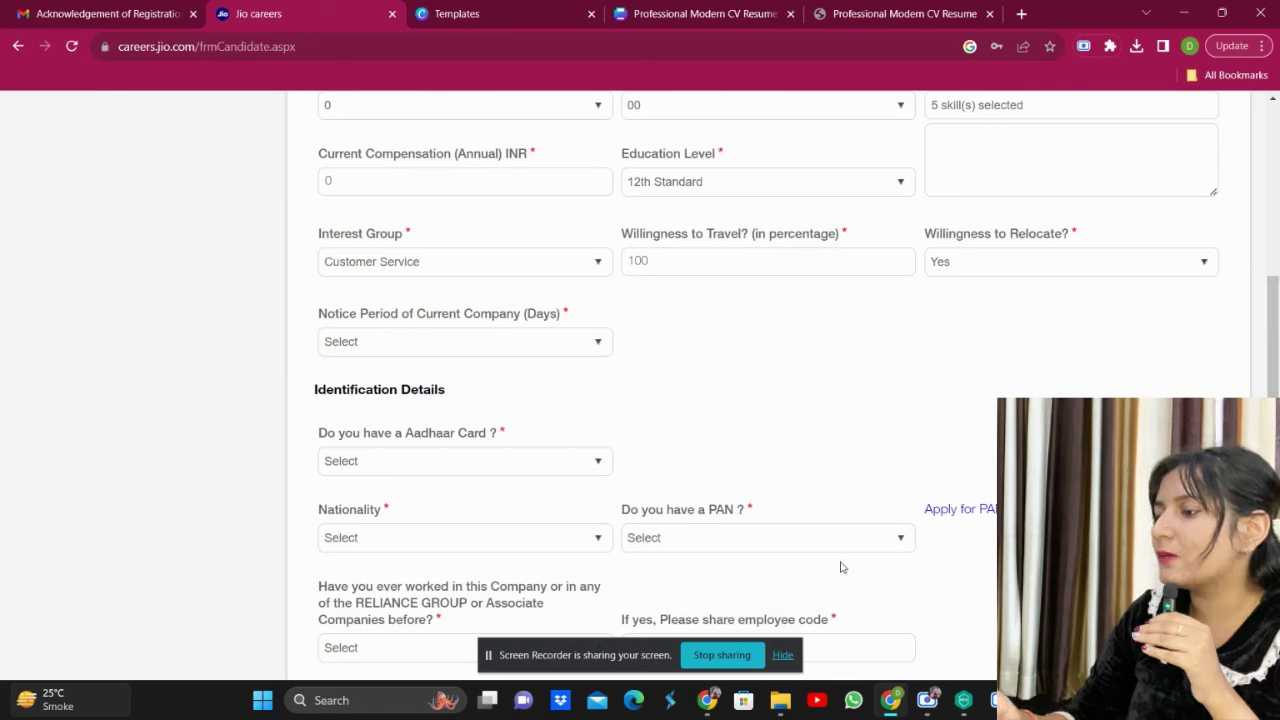
- Set the notice period to NA and answer Yes to having an Aadhaar card
click(494, 342)
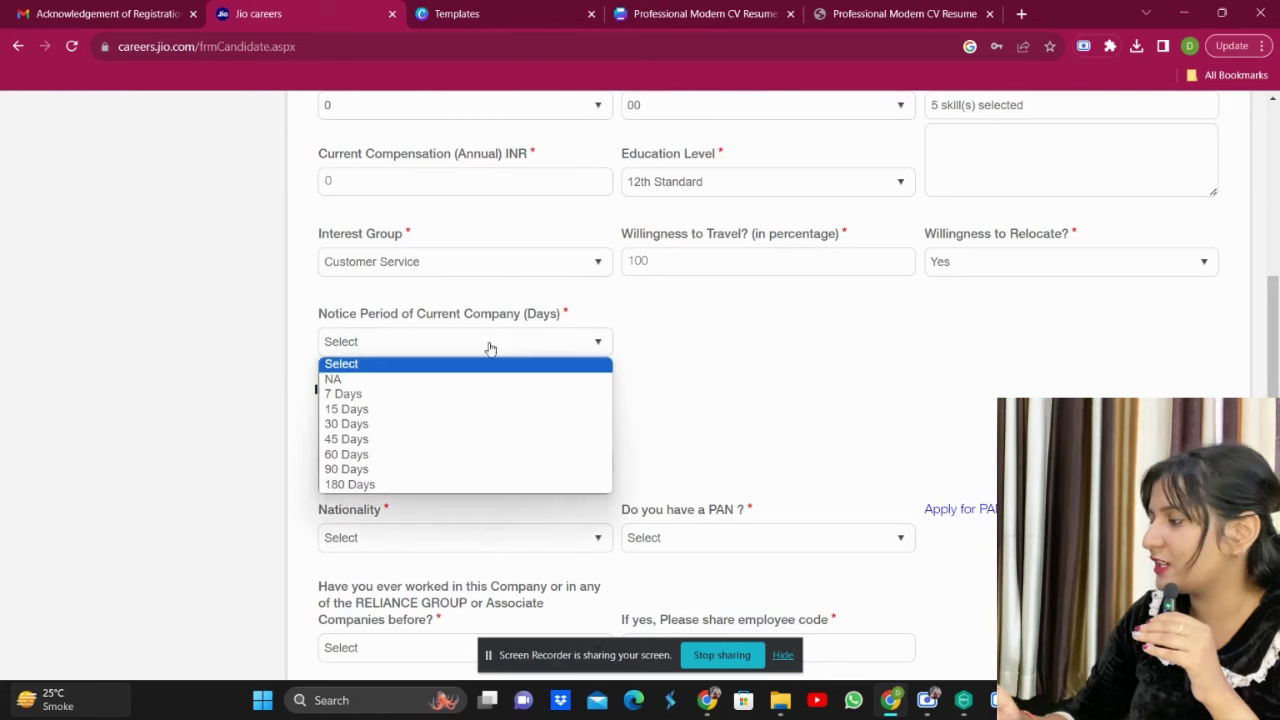
click(390, 380)
scroll(963, 456, down, 3)
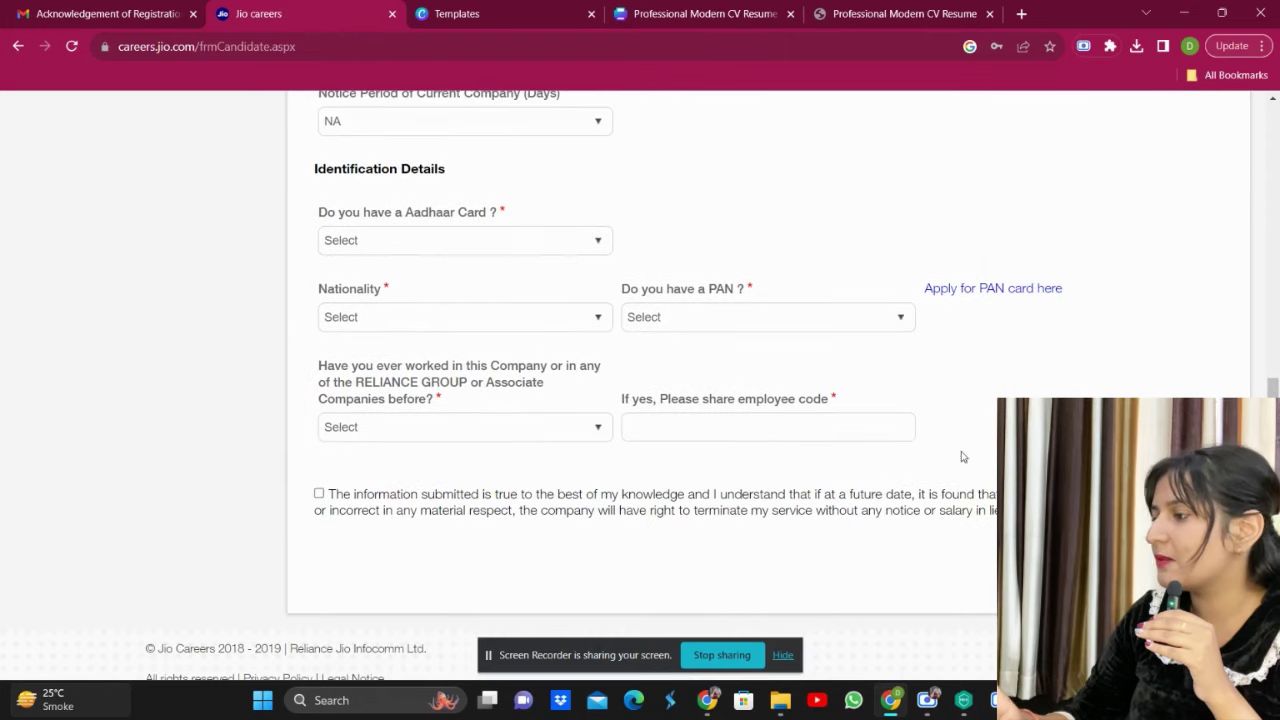
click(463, 248)
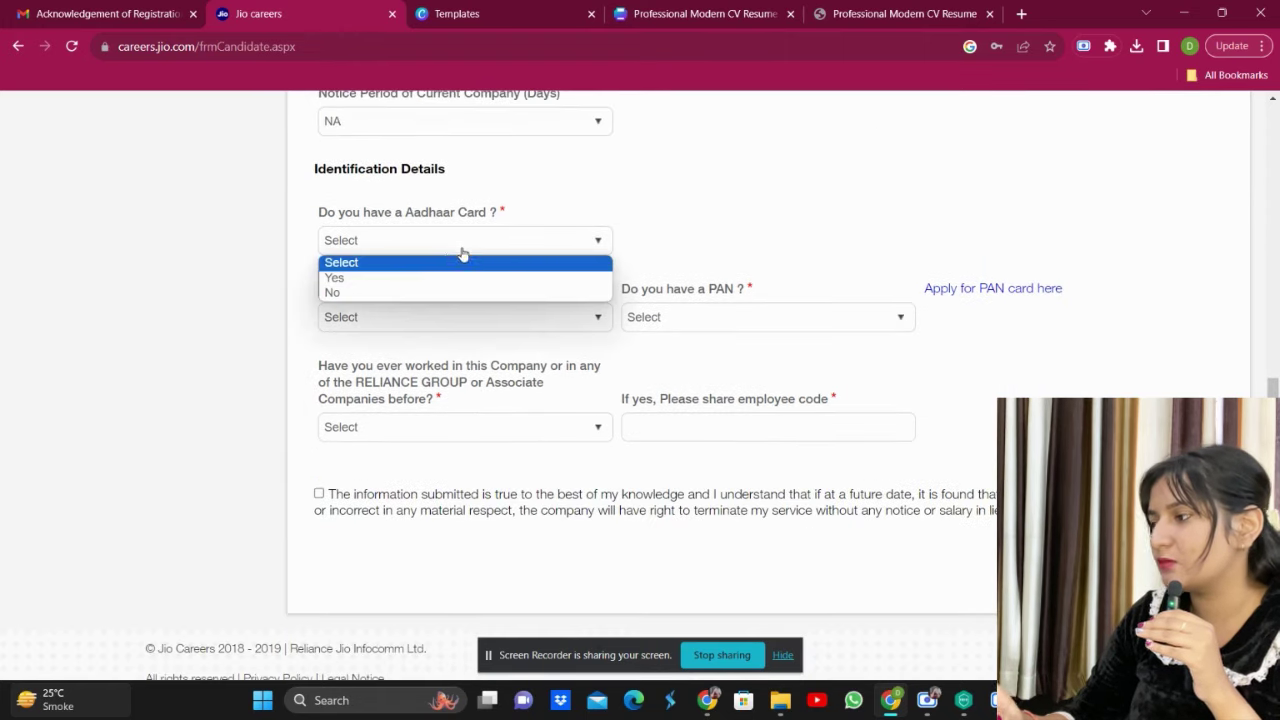
click(415, 280)
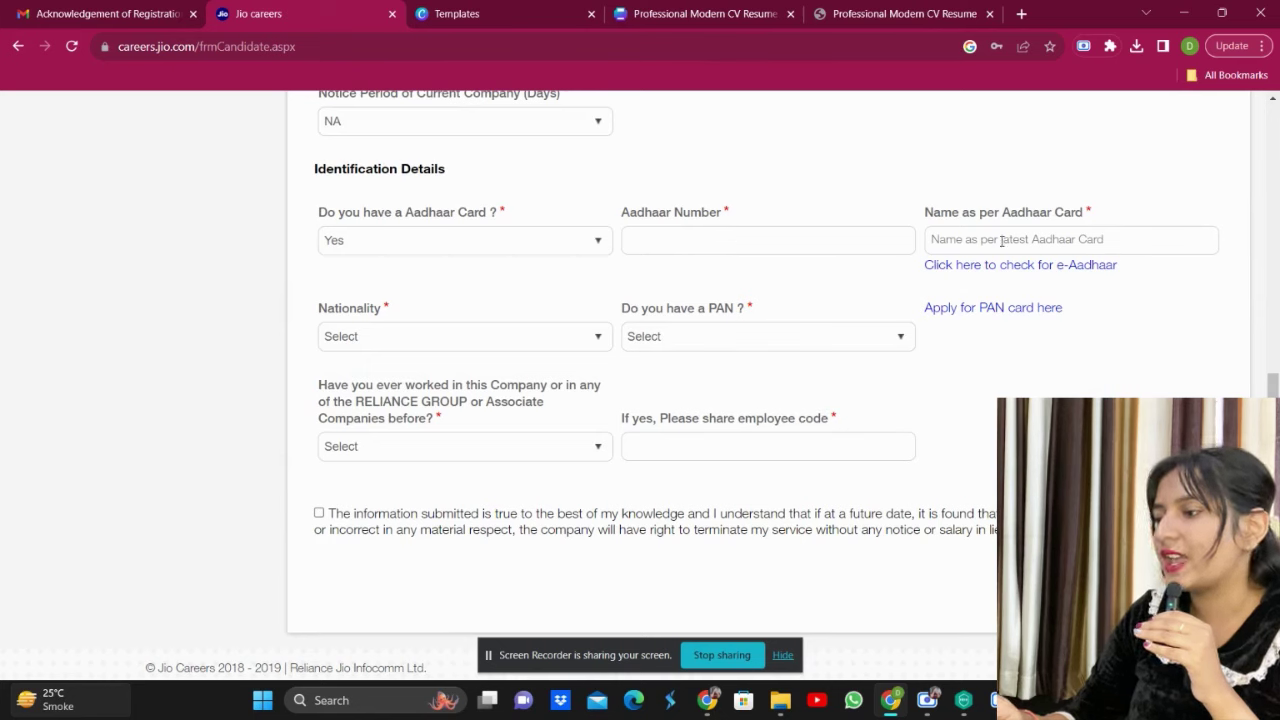
- Set nationality to India, answer Yes for PAN, and open the previous Reliance employment question
click(446, 343)
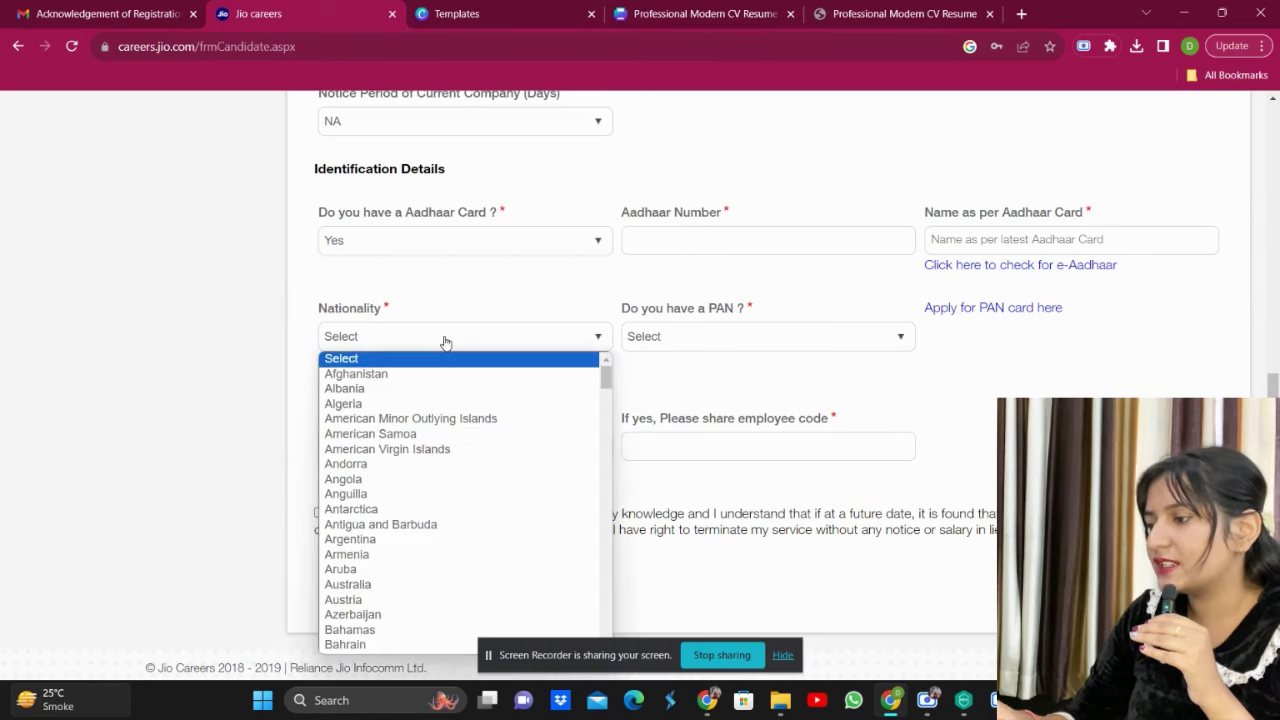
drag(605, 380, 607, 492)
click(357, 585)
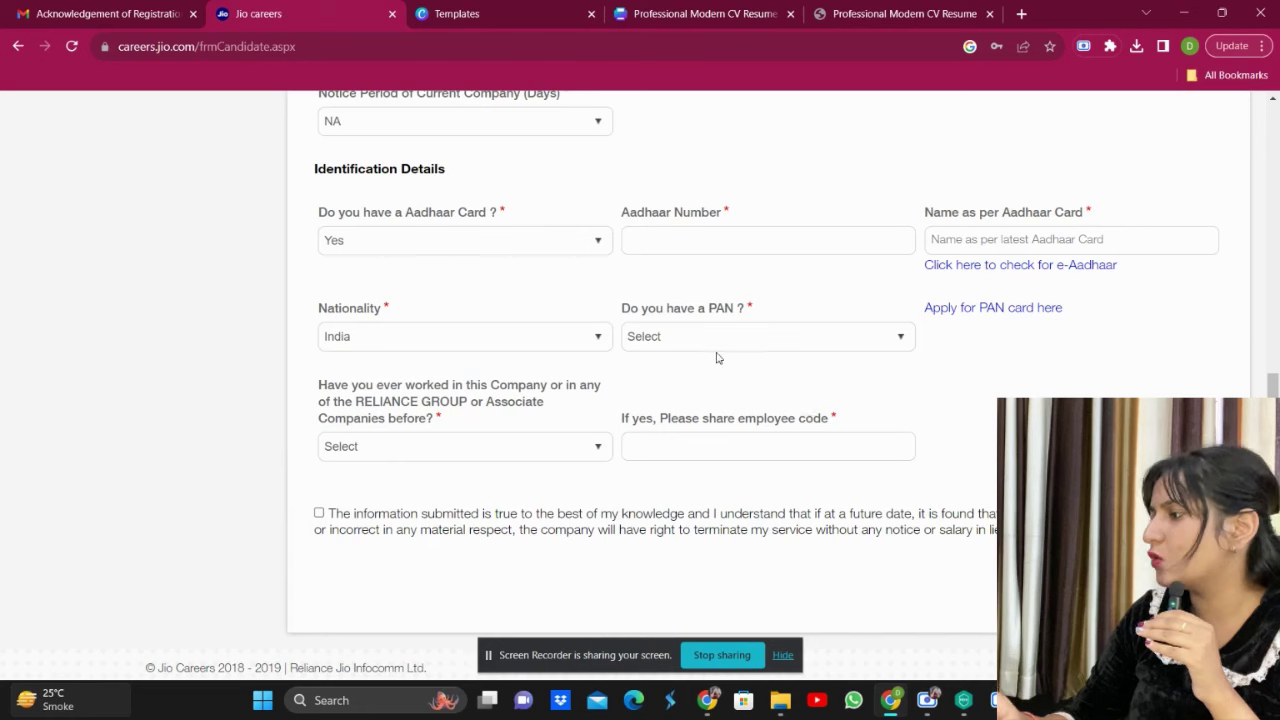
click(752, 348)
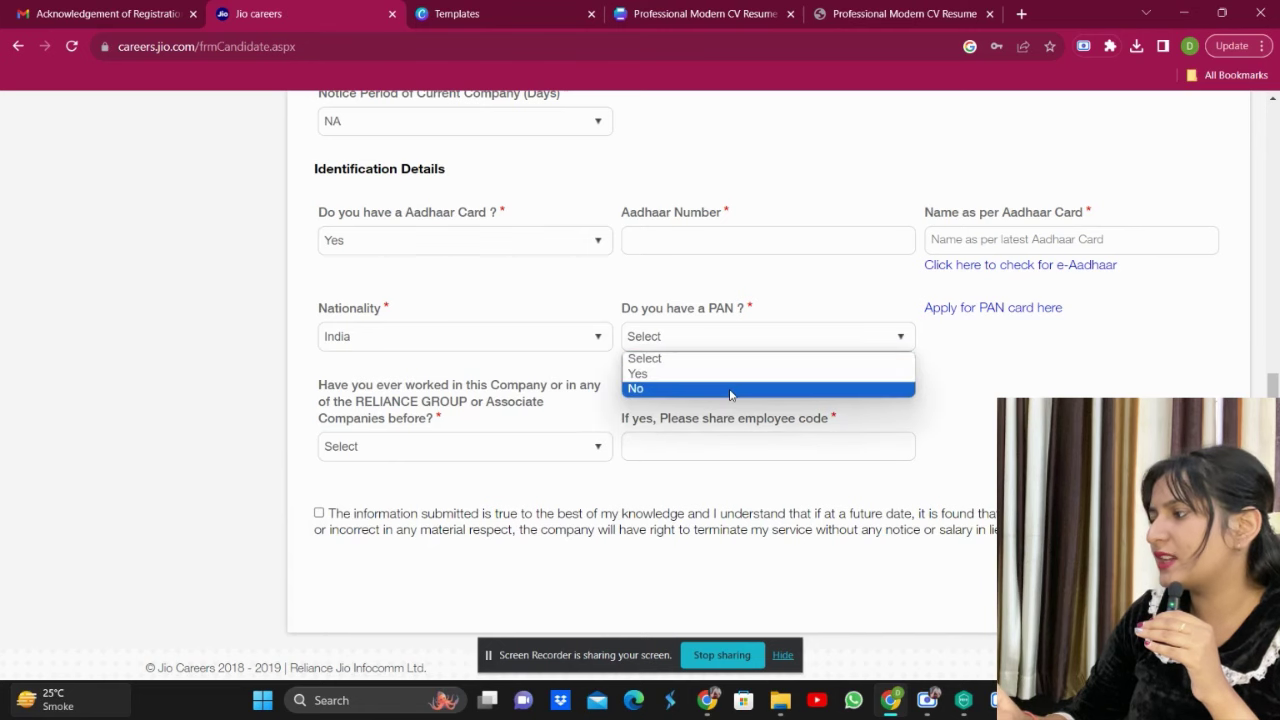
click(731, 388)
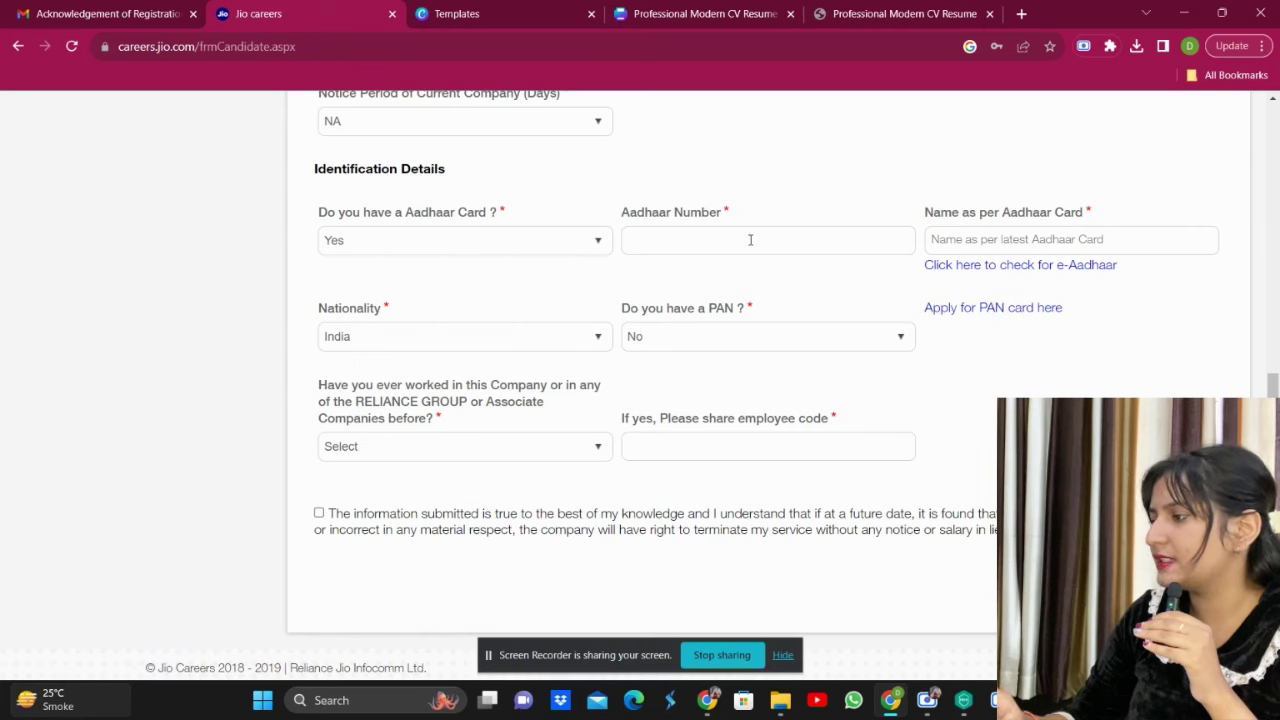
click(704, 342)
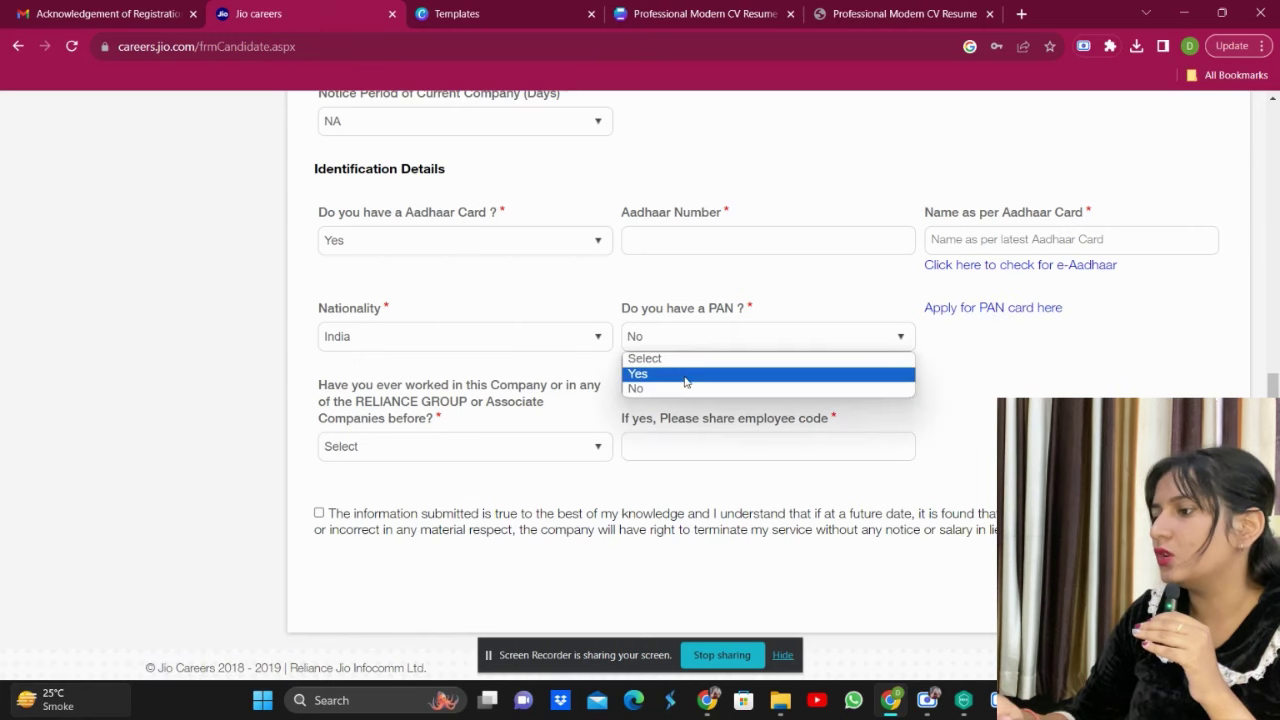
click(686, 372)
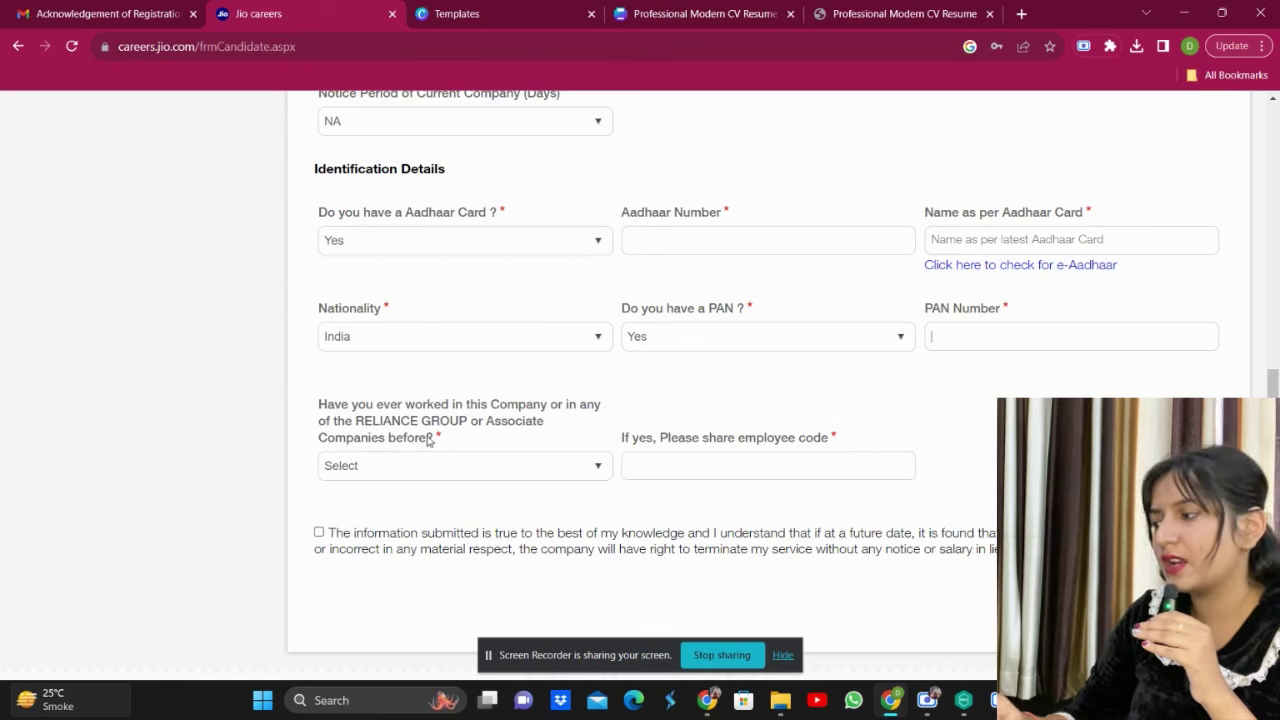
click(367, 470)
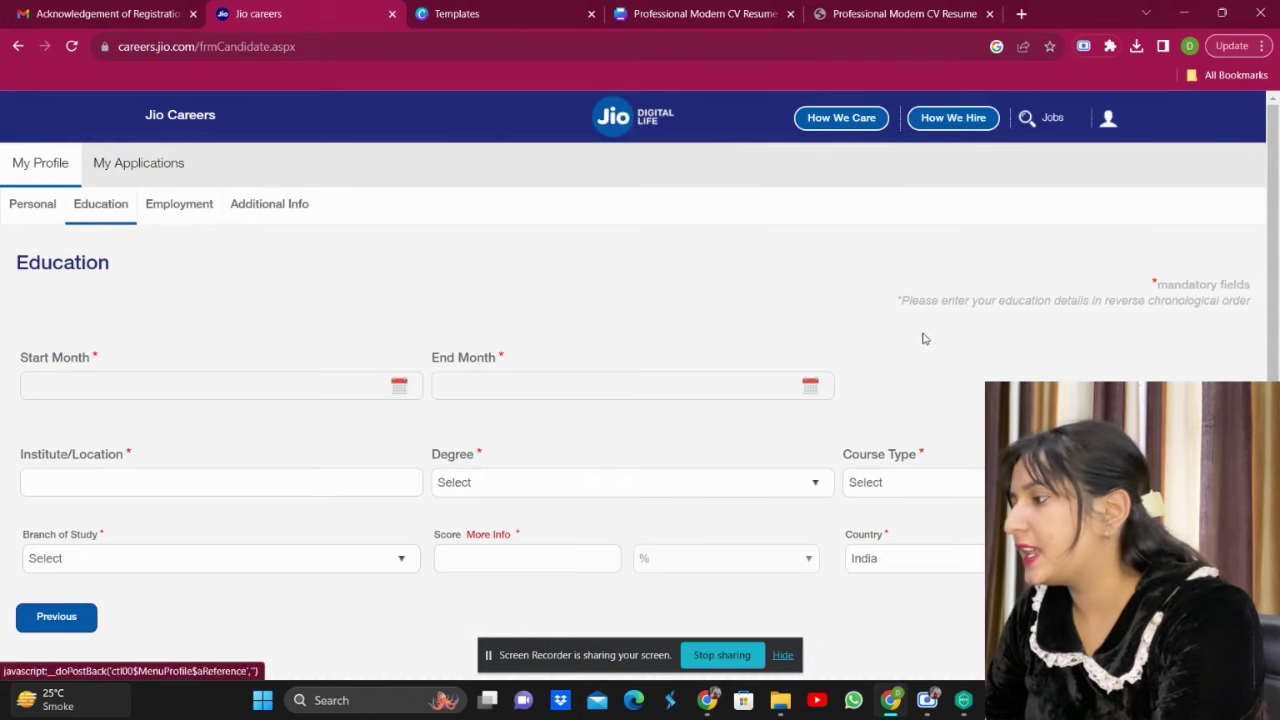
- Browse the Degree, Course Type, Branch of Study and Country lists without choosing, then go to Employment
scroll(1276, 325, down, 1)
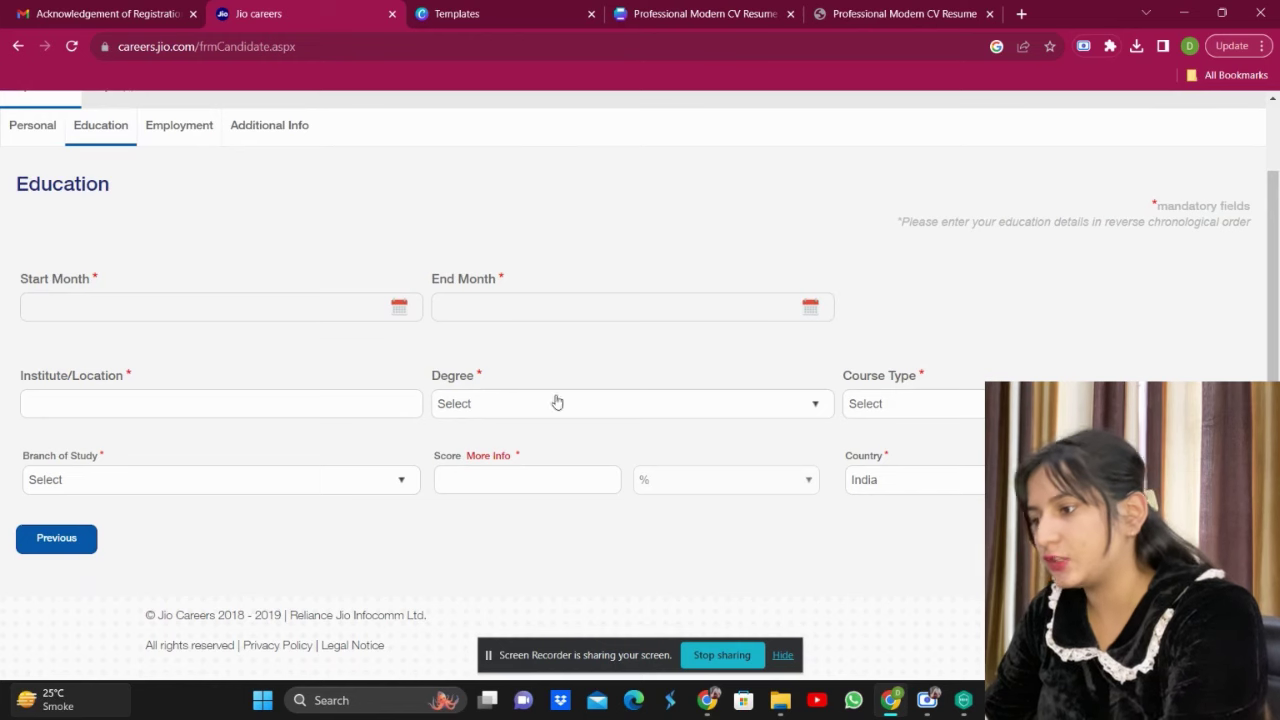
click(600, 405)
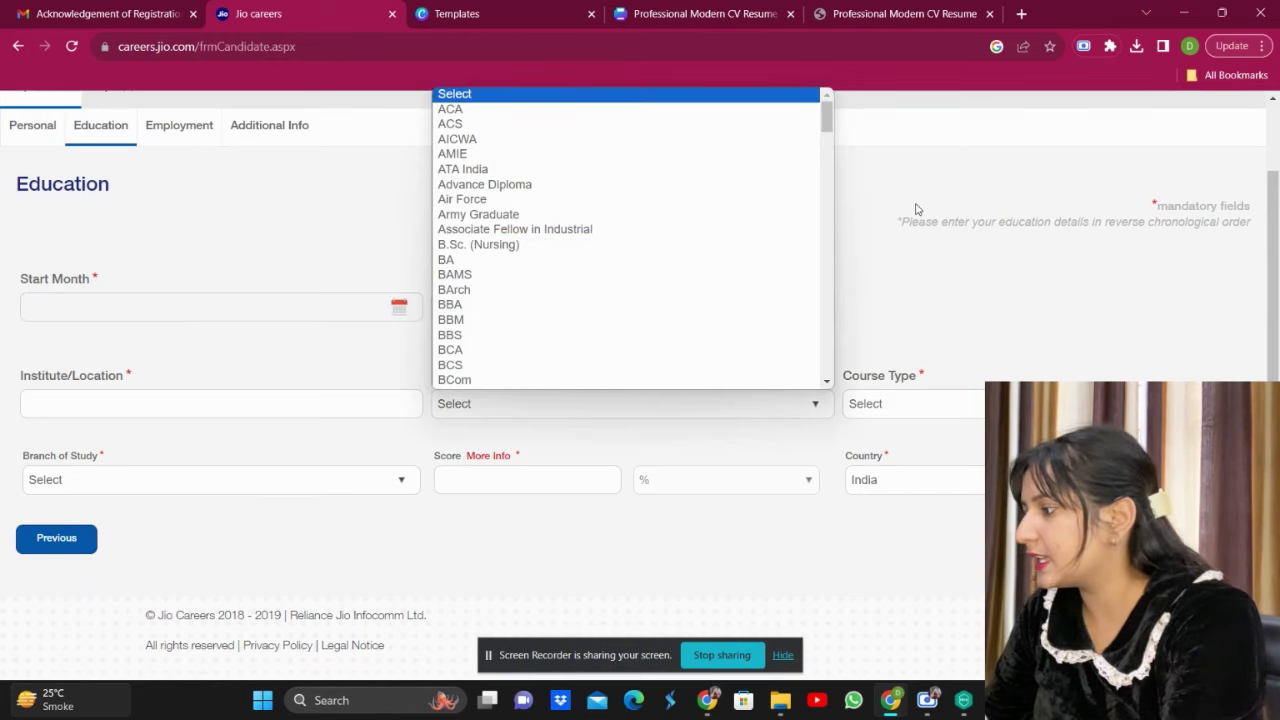
click(981, 254)
click(905, 403)
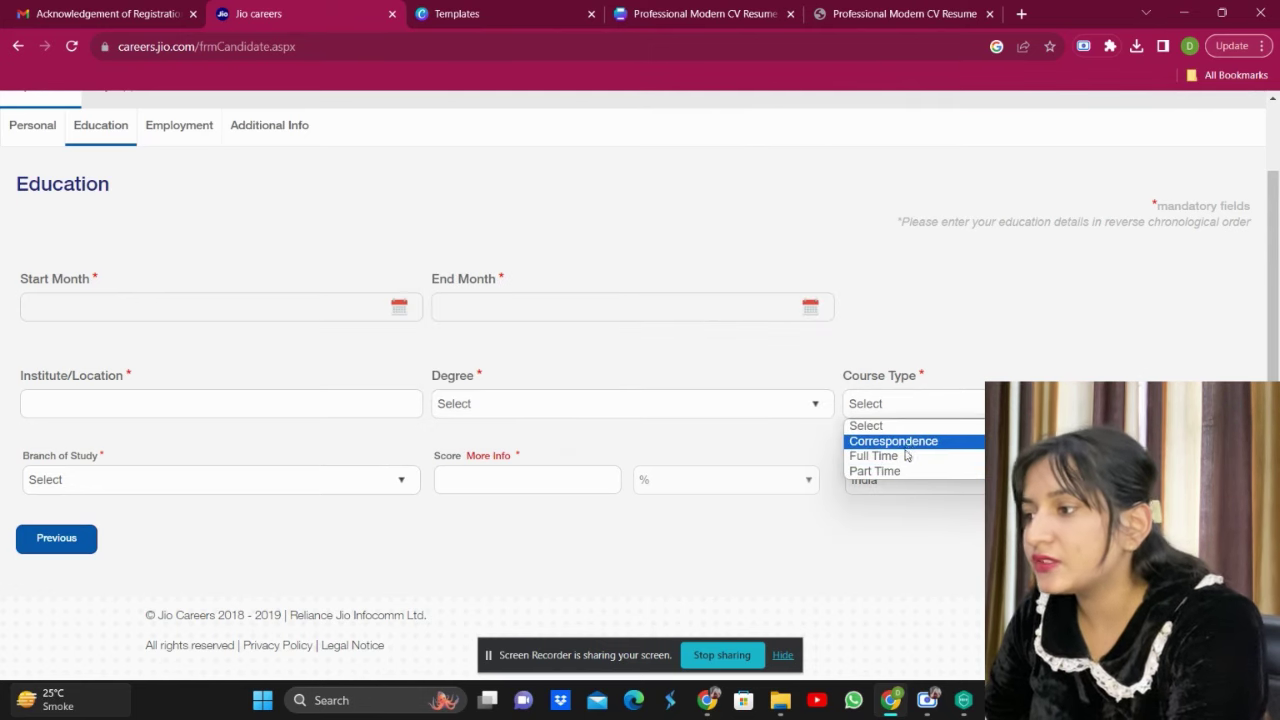
click(251, 490)
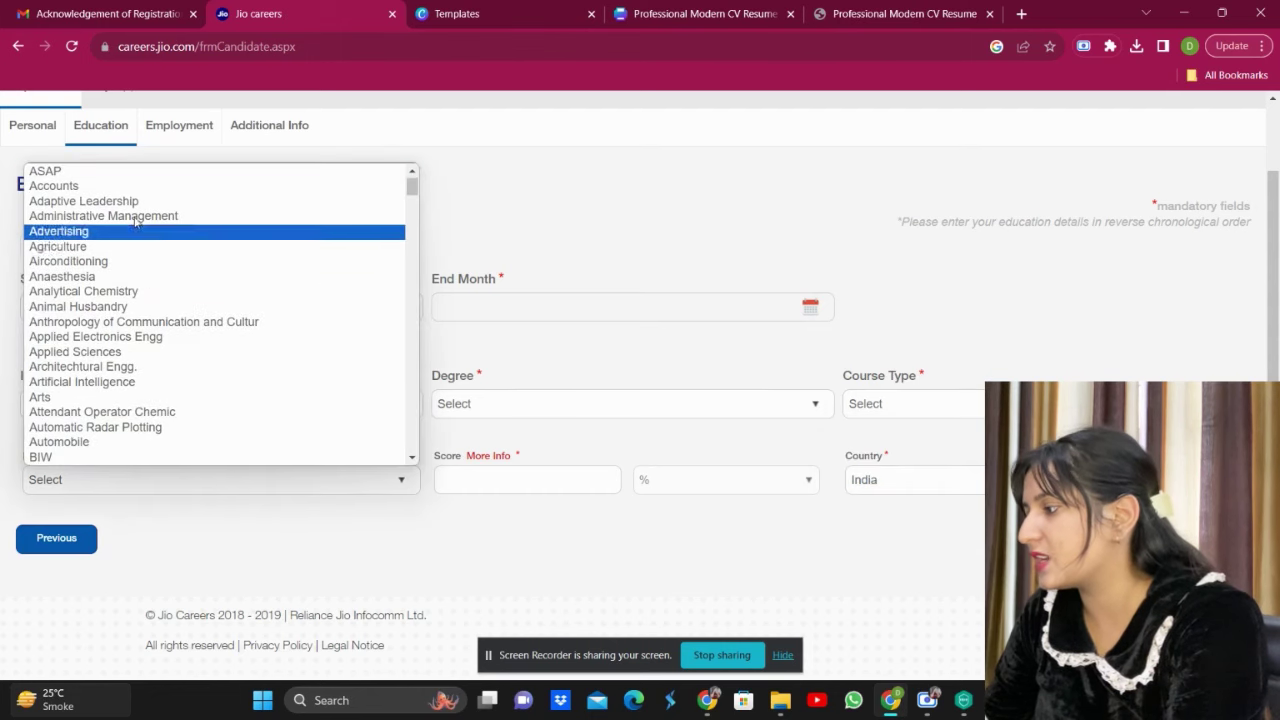
click(630, 490)
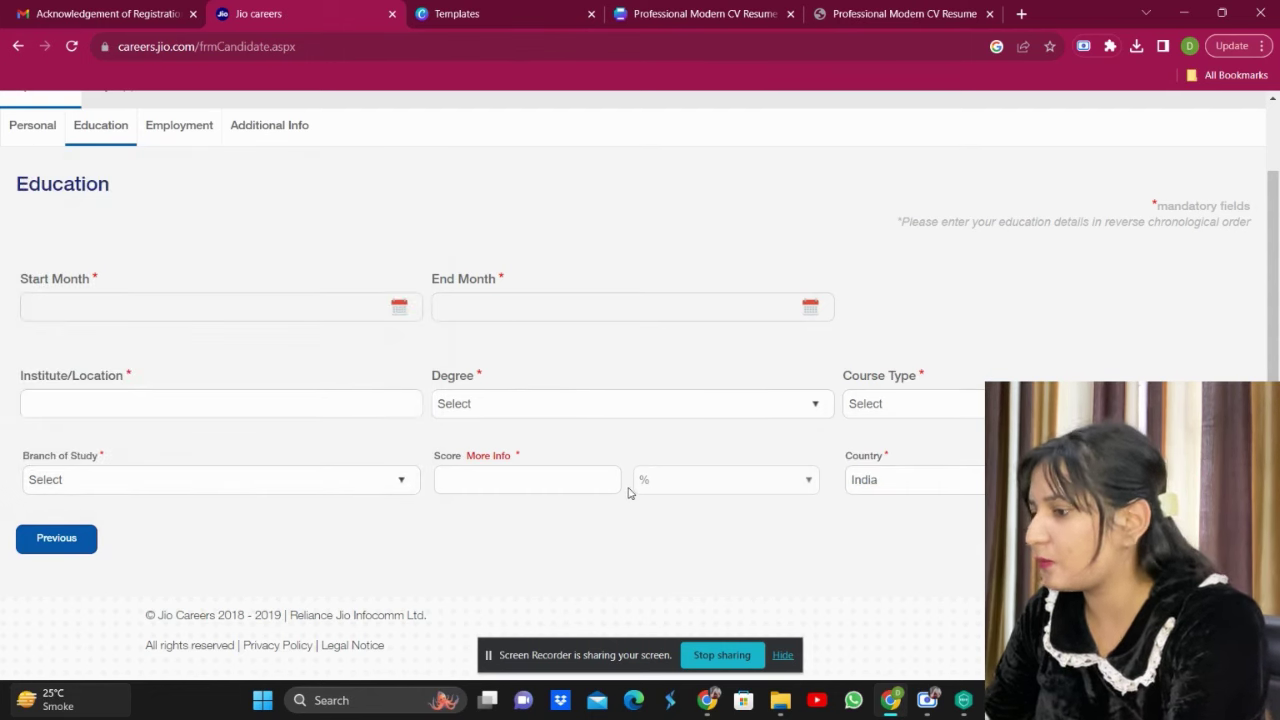
click(967, 486)
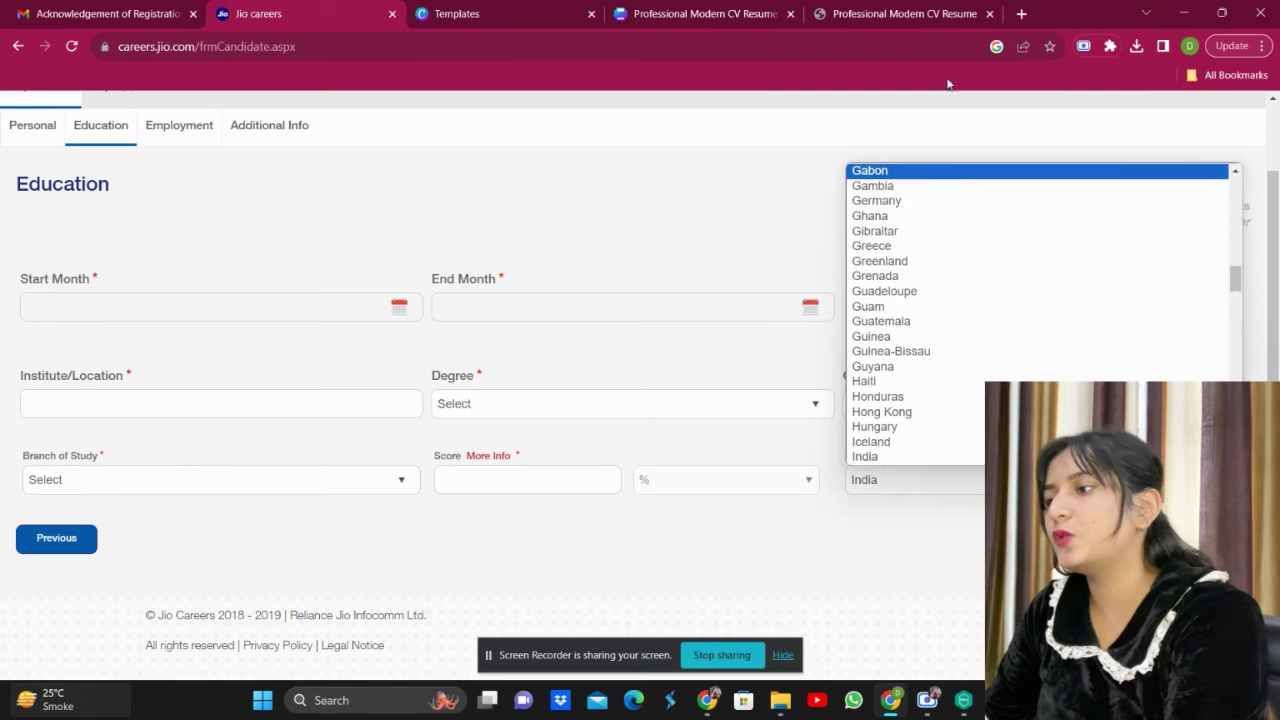
click(636, 158)
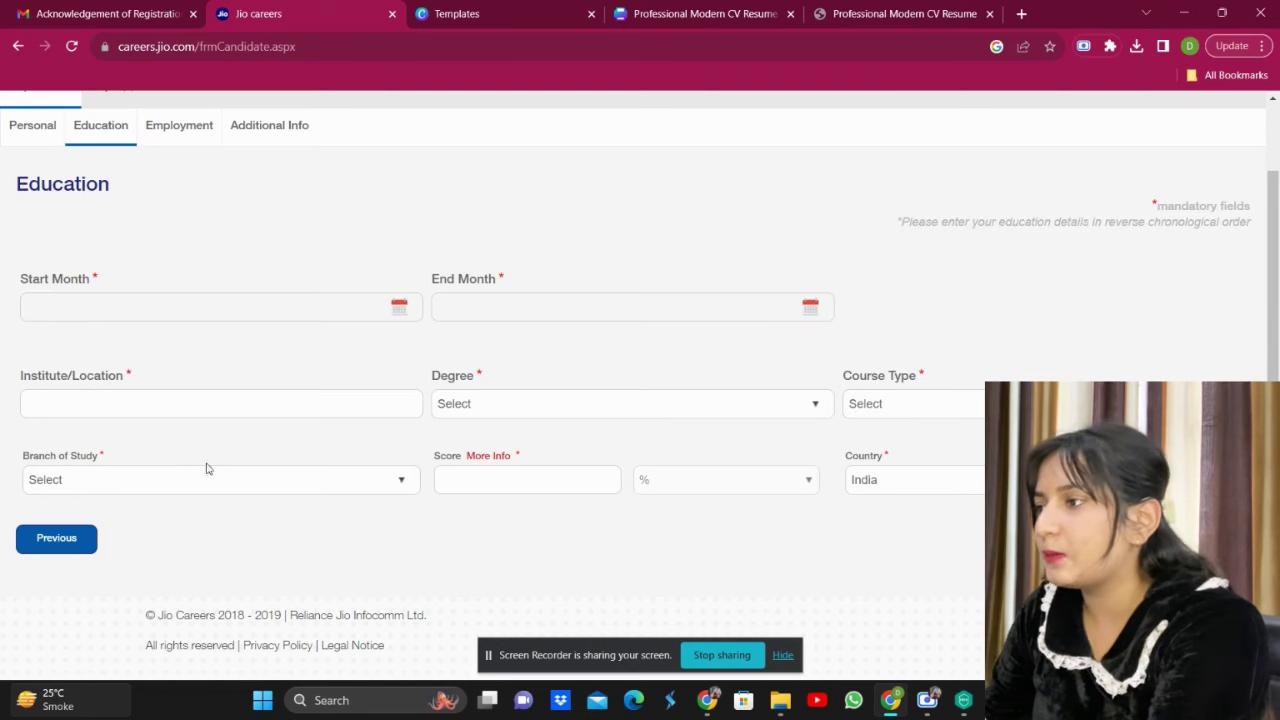
click(182, 126)
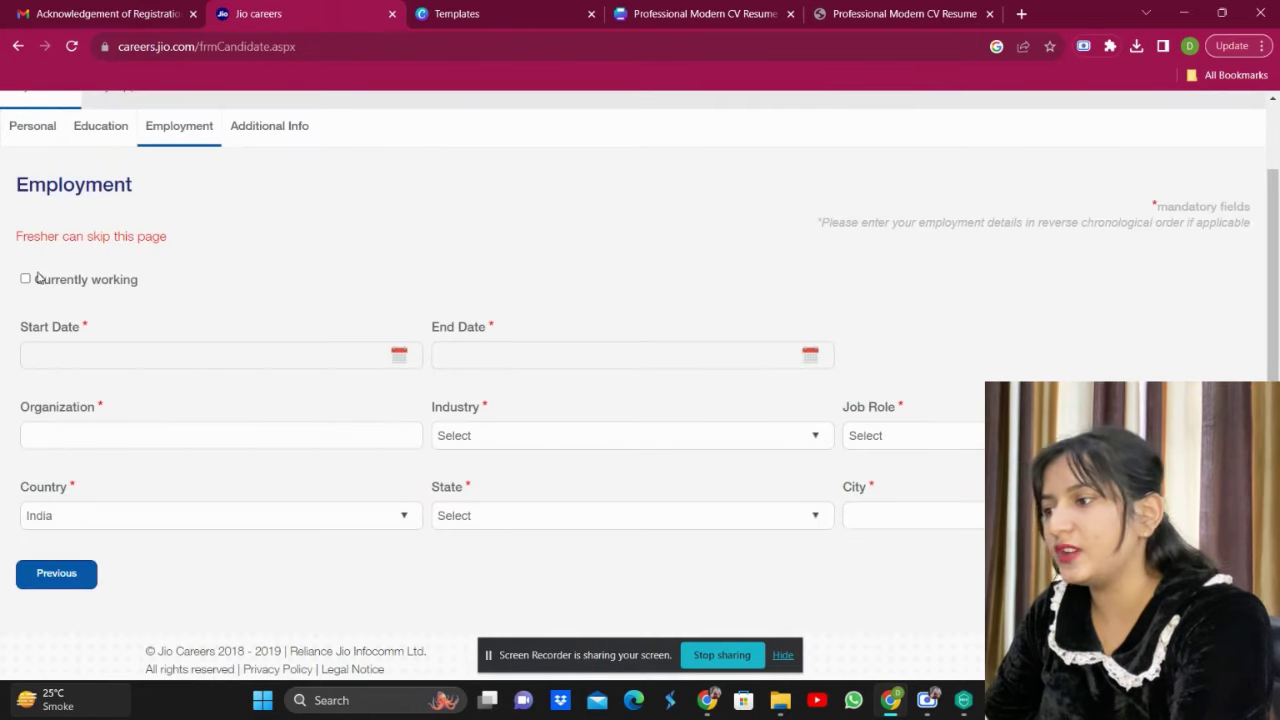
- Skip Employment, go to Additional Info, and scroll past Reference Details and Additional Documents to submit
scroll(1272, 300, down, 1)
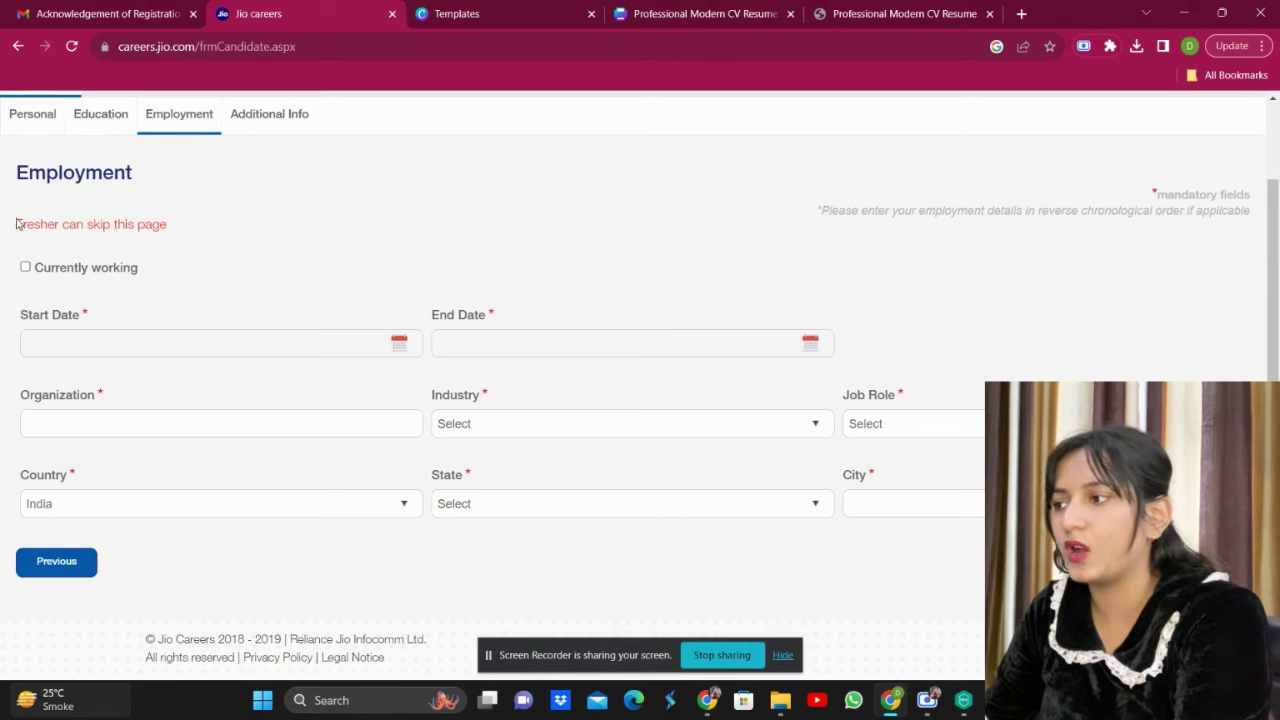
click(269, 114)
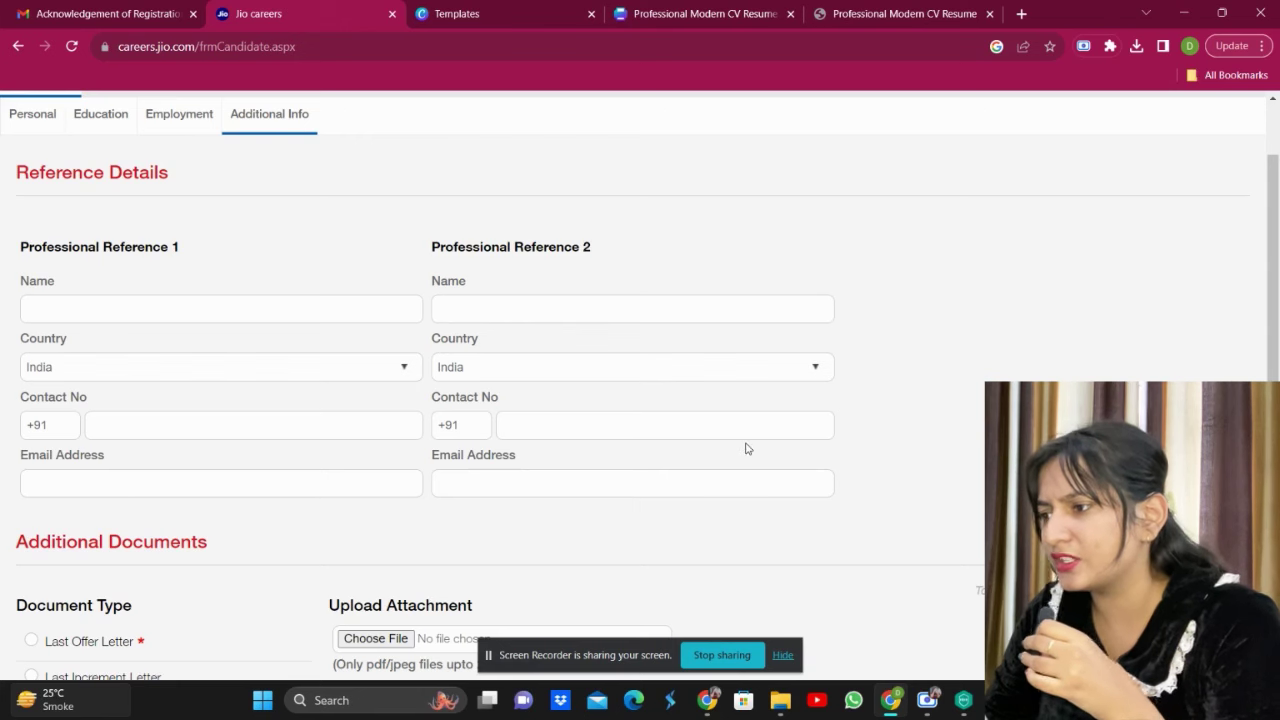
scroll(1277, 370, down, 4)
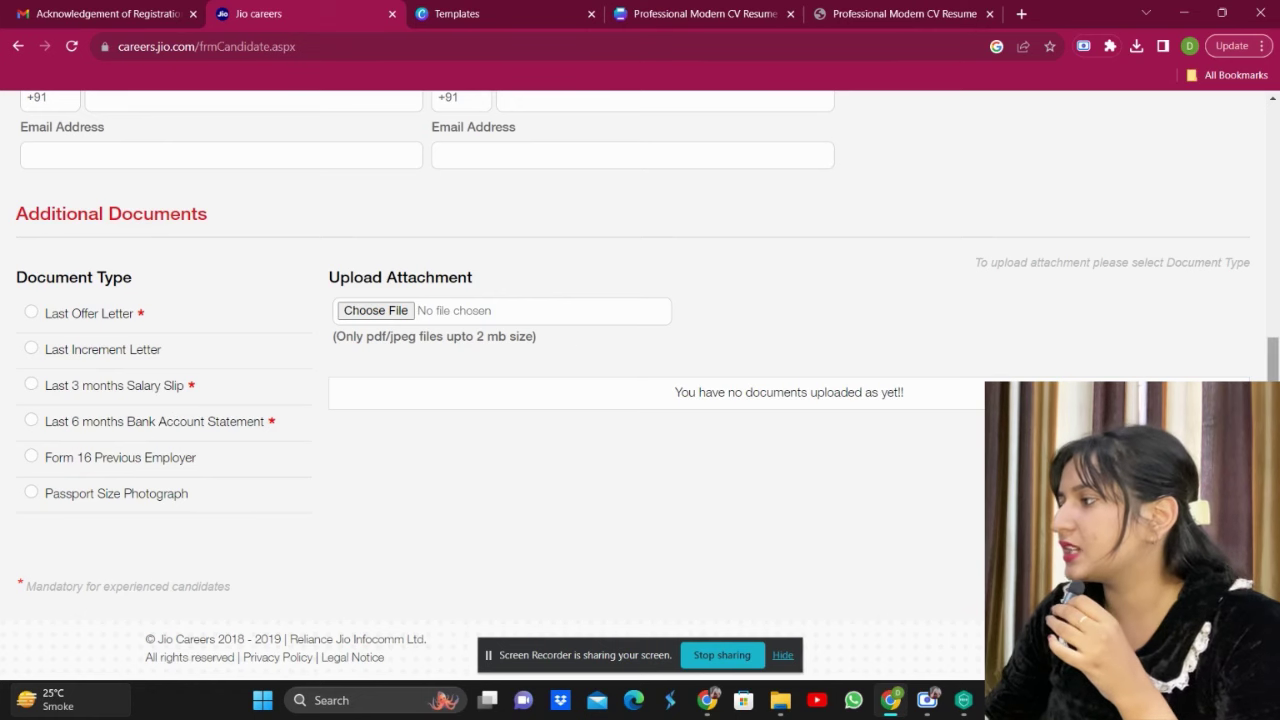
drag(1273, 360, 1244, 222)
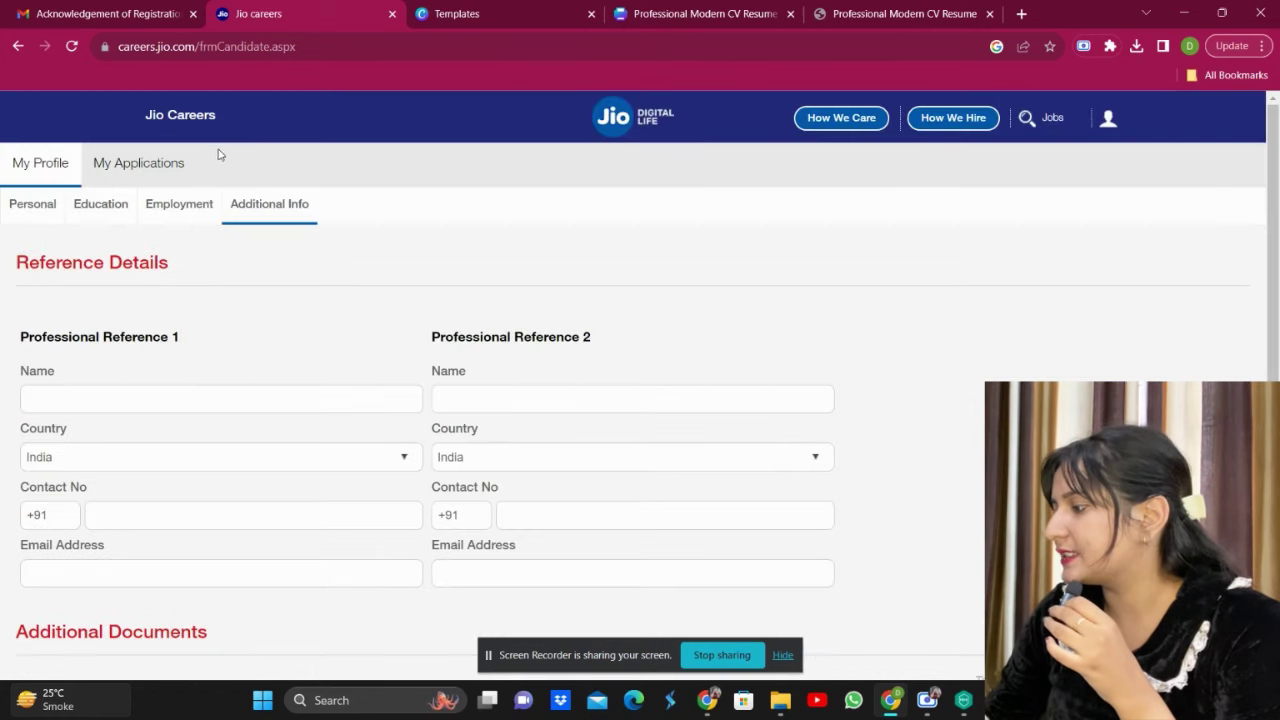
scroll(1007, 328, down, 4)
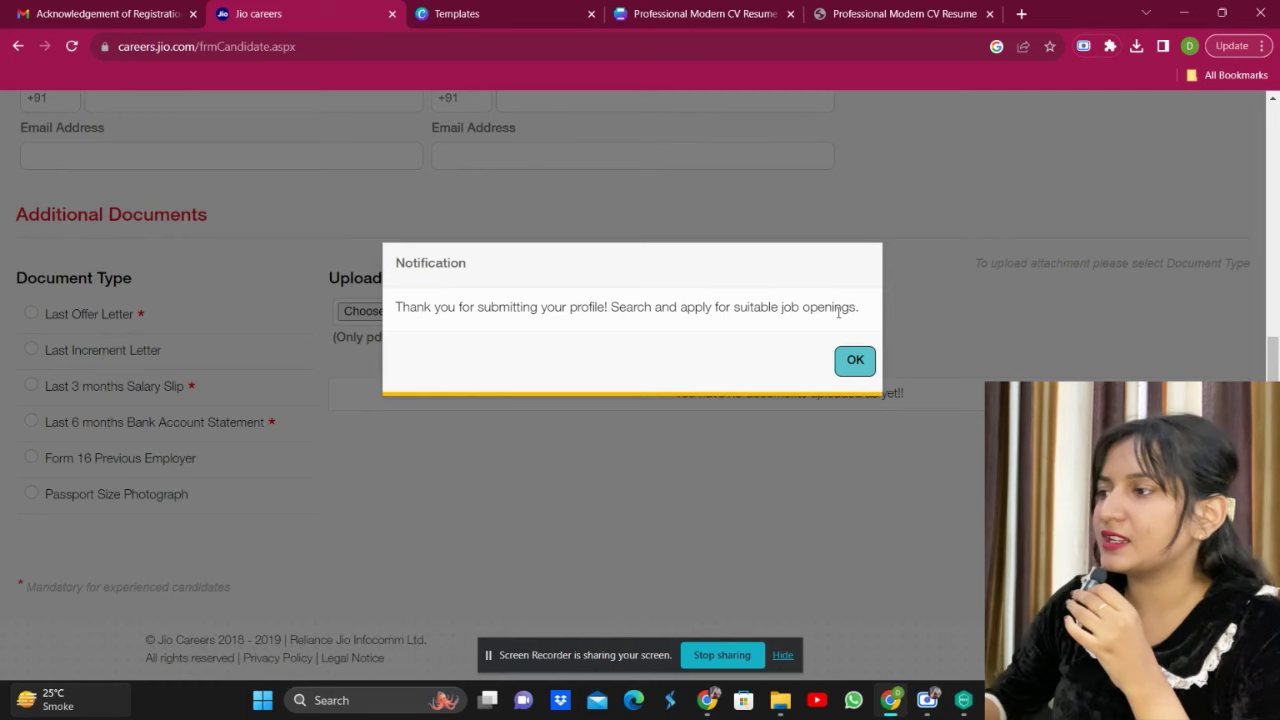
- Dismiss the profile-submitted notice and open the Freelancer job category card
click(853, 361)
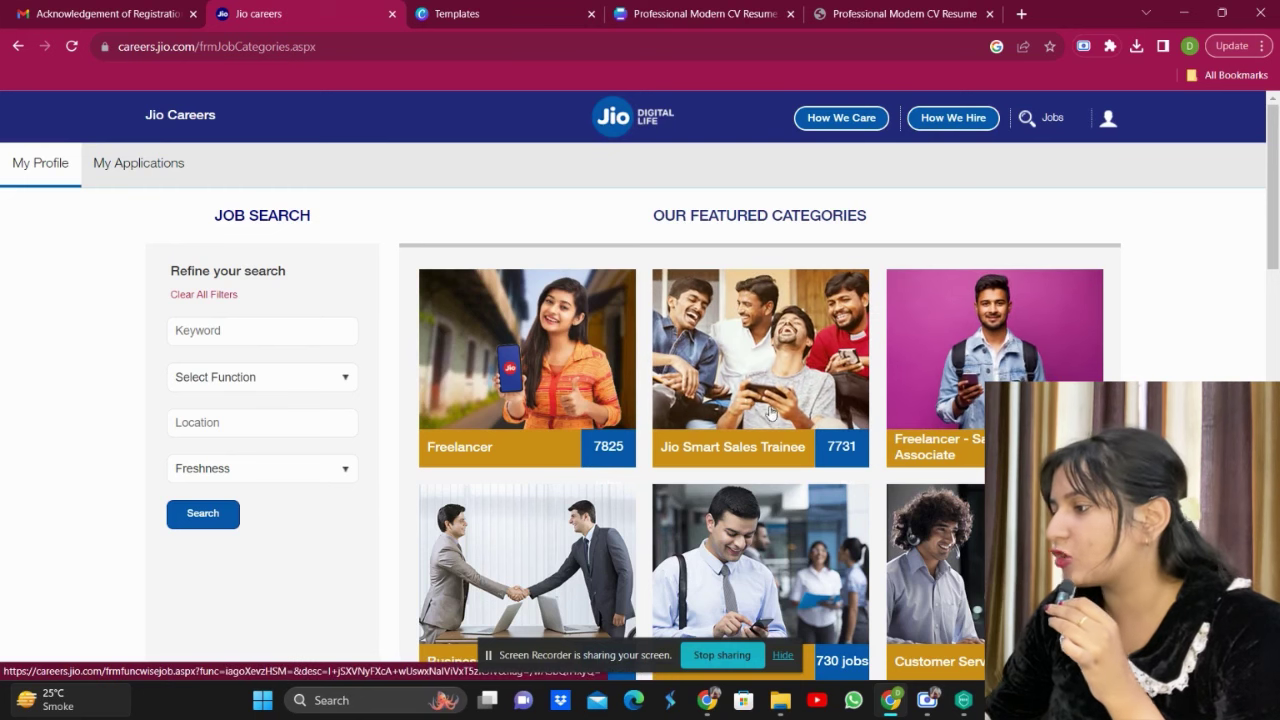
drag(1273, 239, 1275, 190)
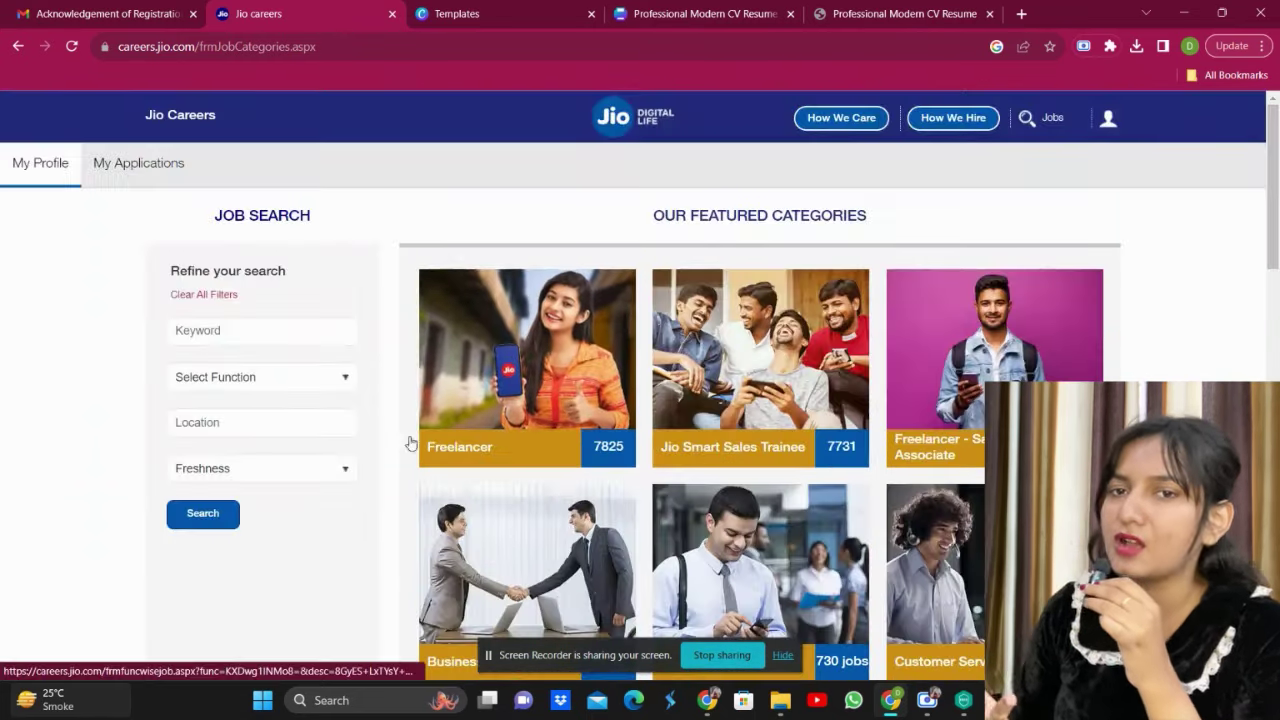
click(541, 375)
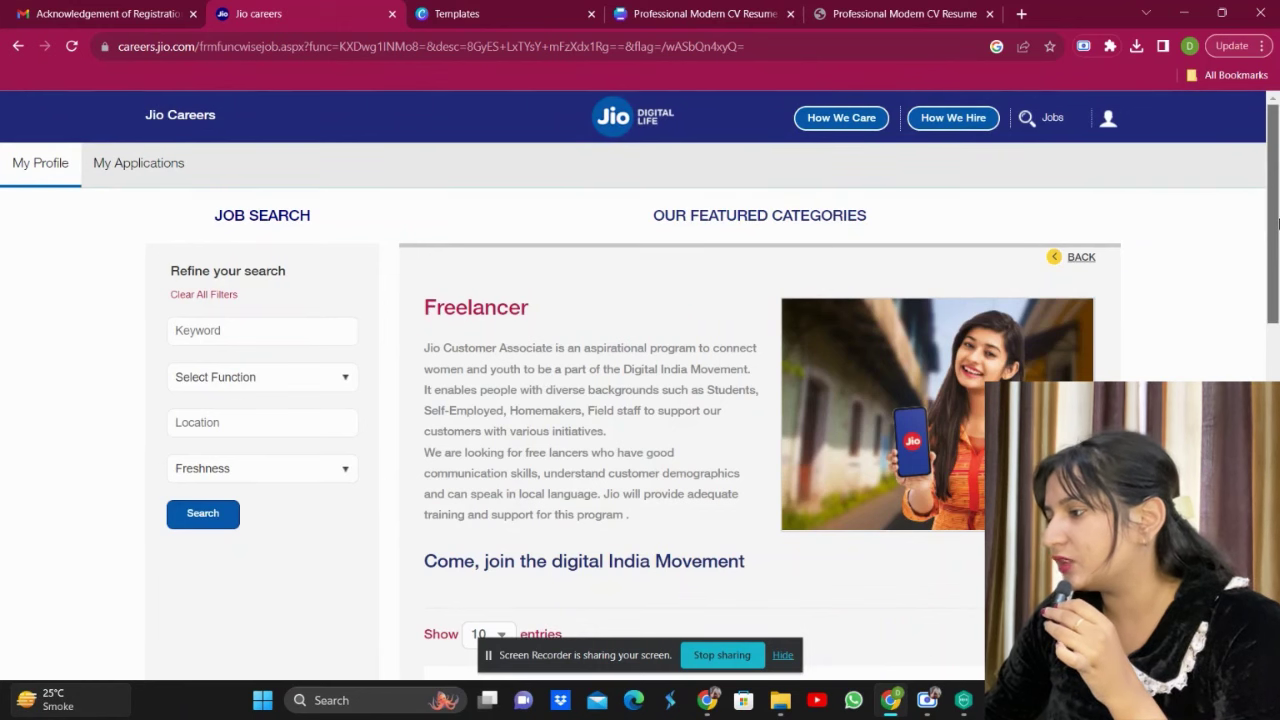
- Search jobs with location Kolkata and function Freelancer, then open the Freelancer category listings
mouse_move(1276, 224)
mouse_down()
mouse_move(1278, 338)
mouse_move(1277, 215)
mouse_up()
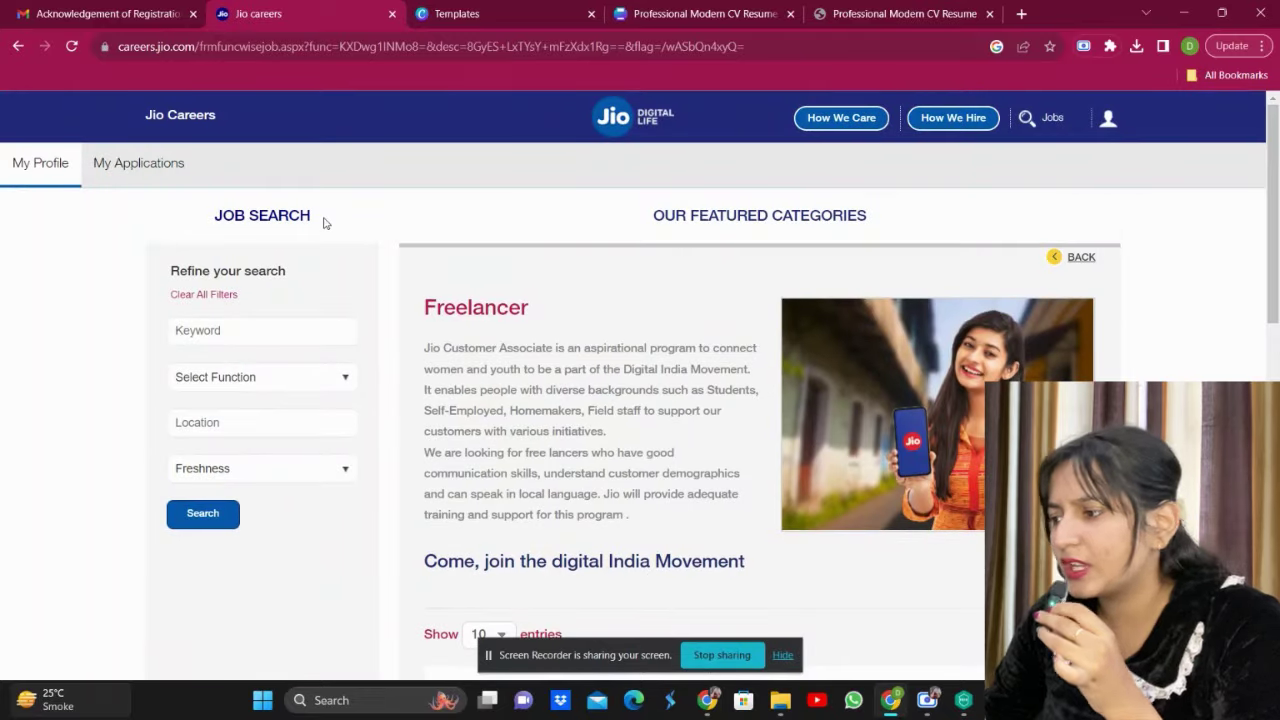
click(236, 424)
text(Kolkata)
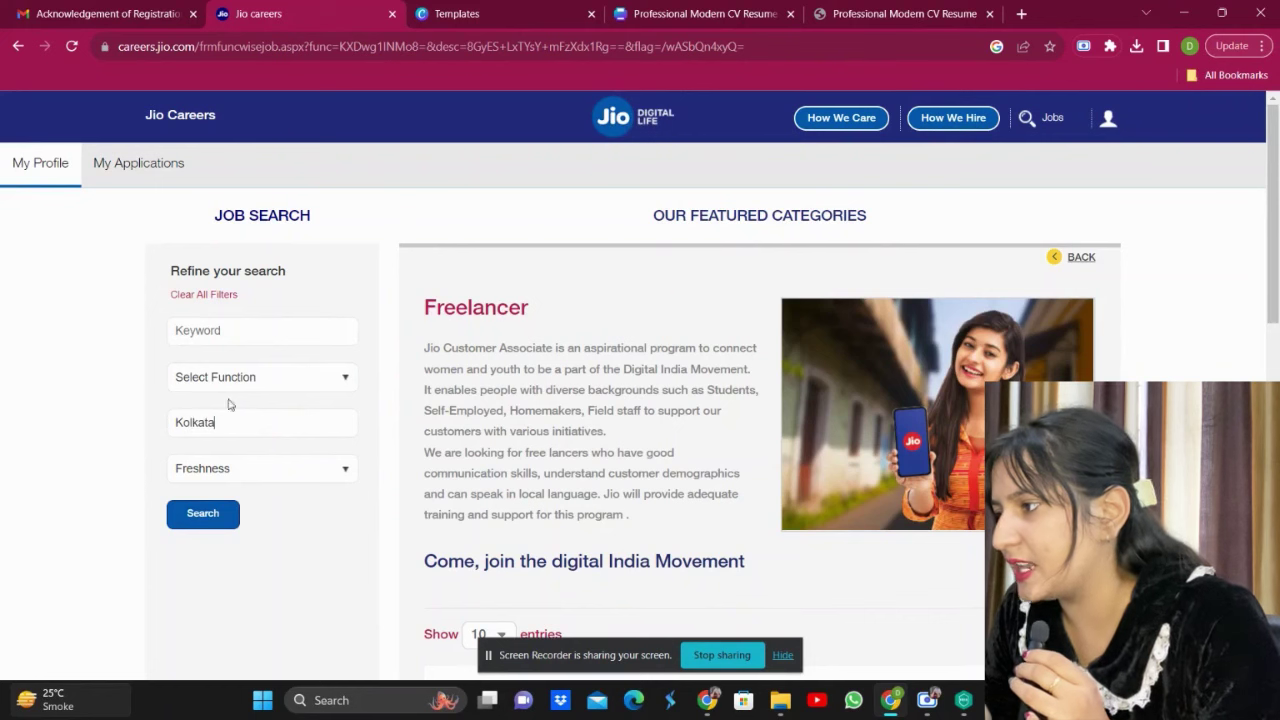
click(290, 382)
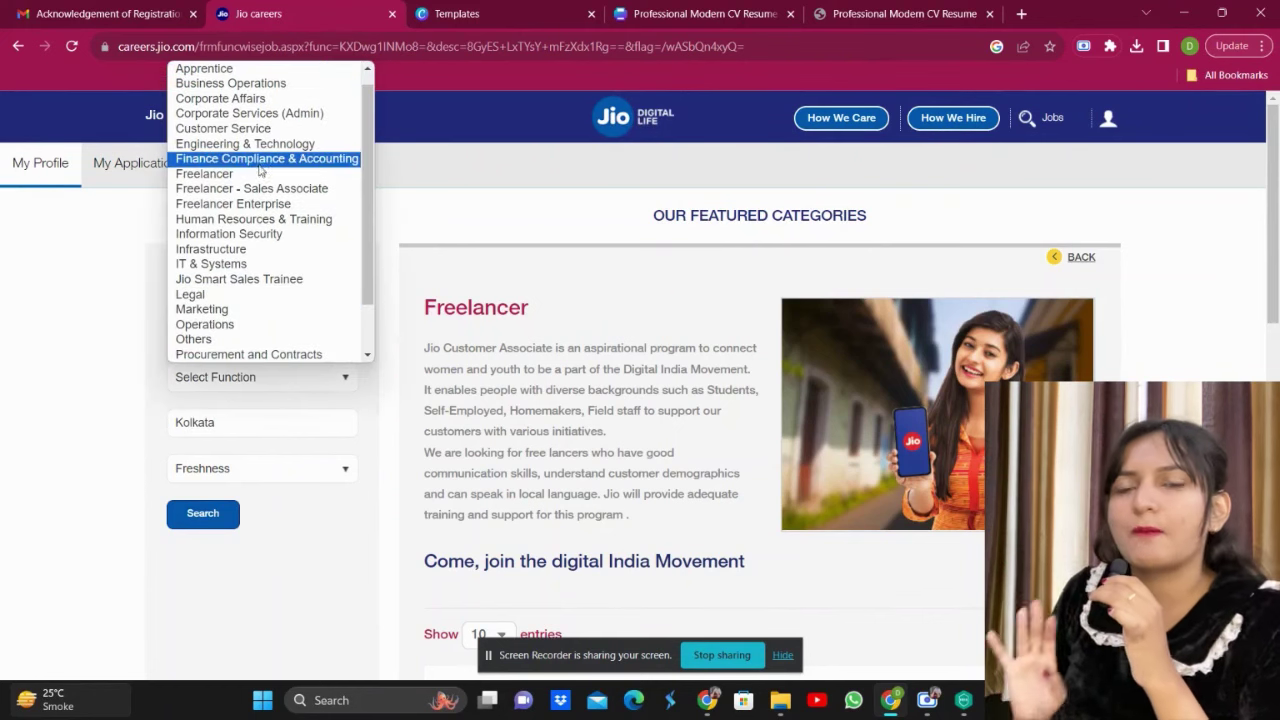
click(215, 173)
click(205, 515)
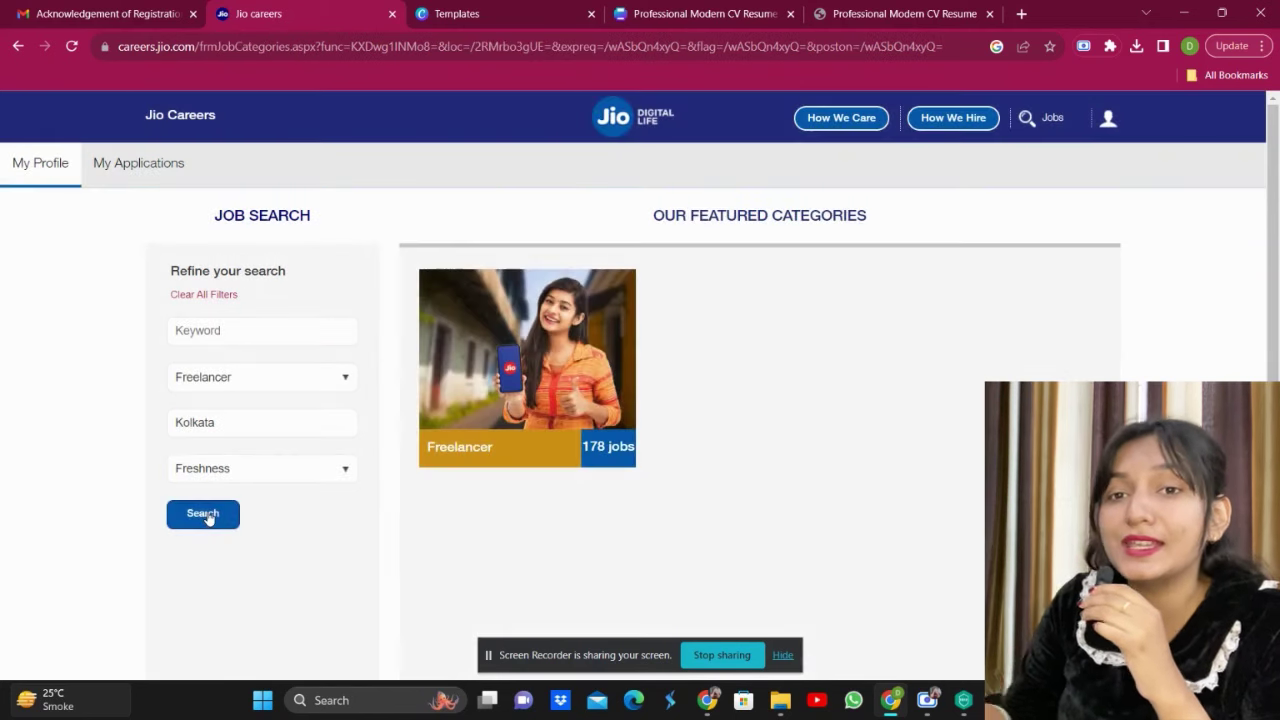
click(576, 389)
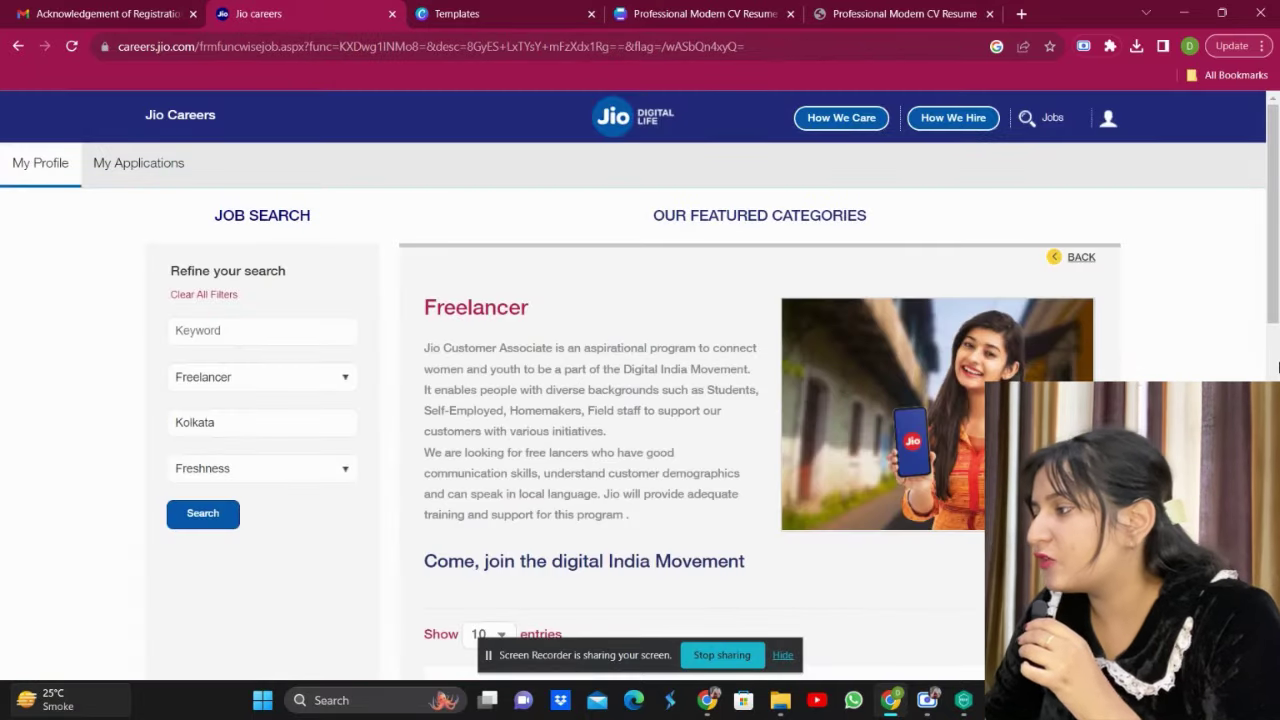
scroll(1278, 245, down, 4)
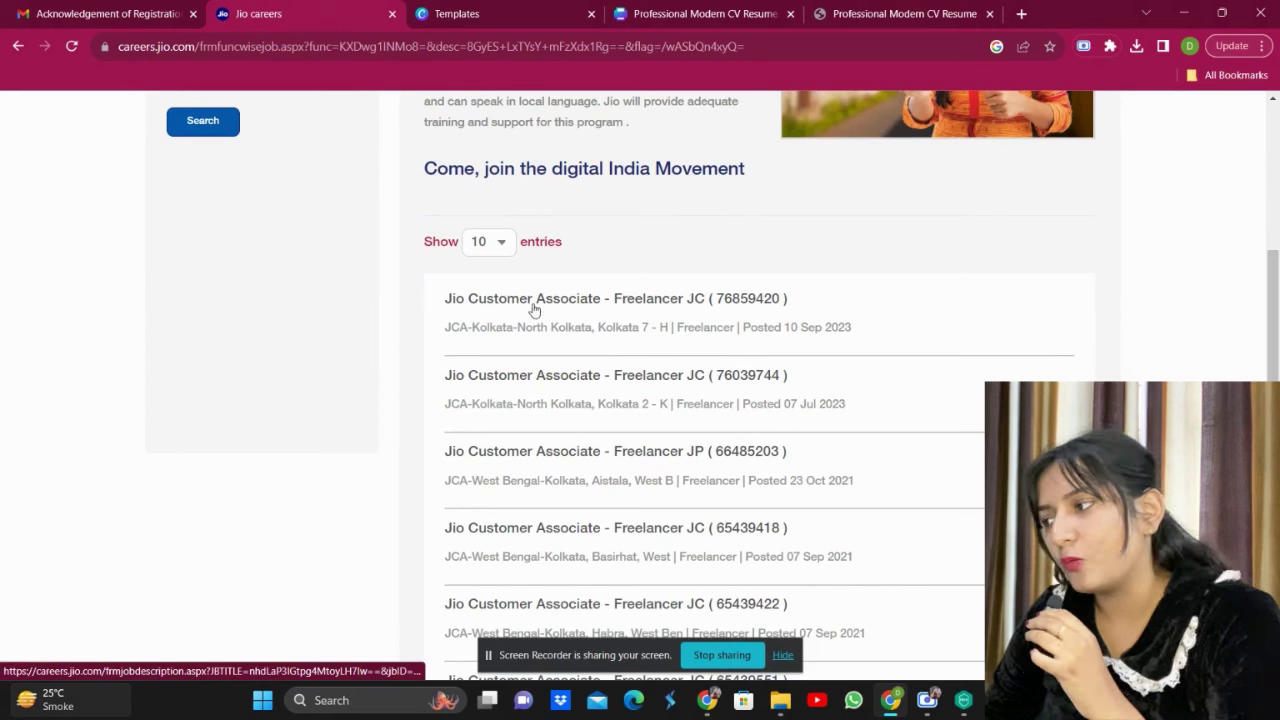
- Open the first Kolkata Freelancer posting (JC 76859420) and highlight its responsibility lines
click(688, 311)
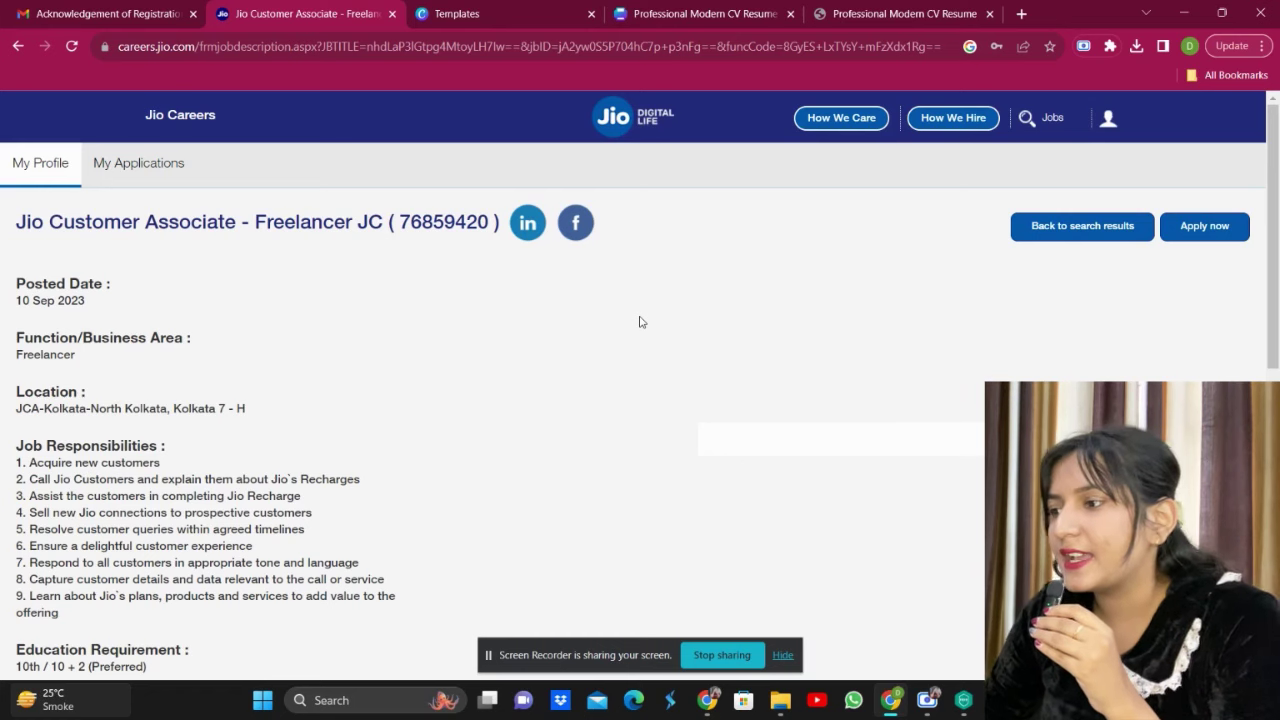
drag(1274, 221, 1277, 285)
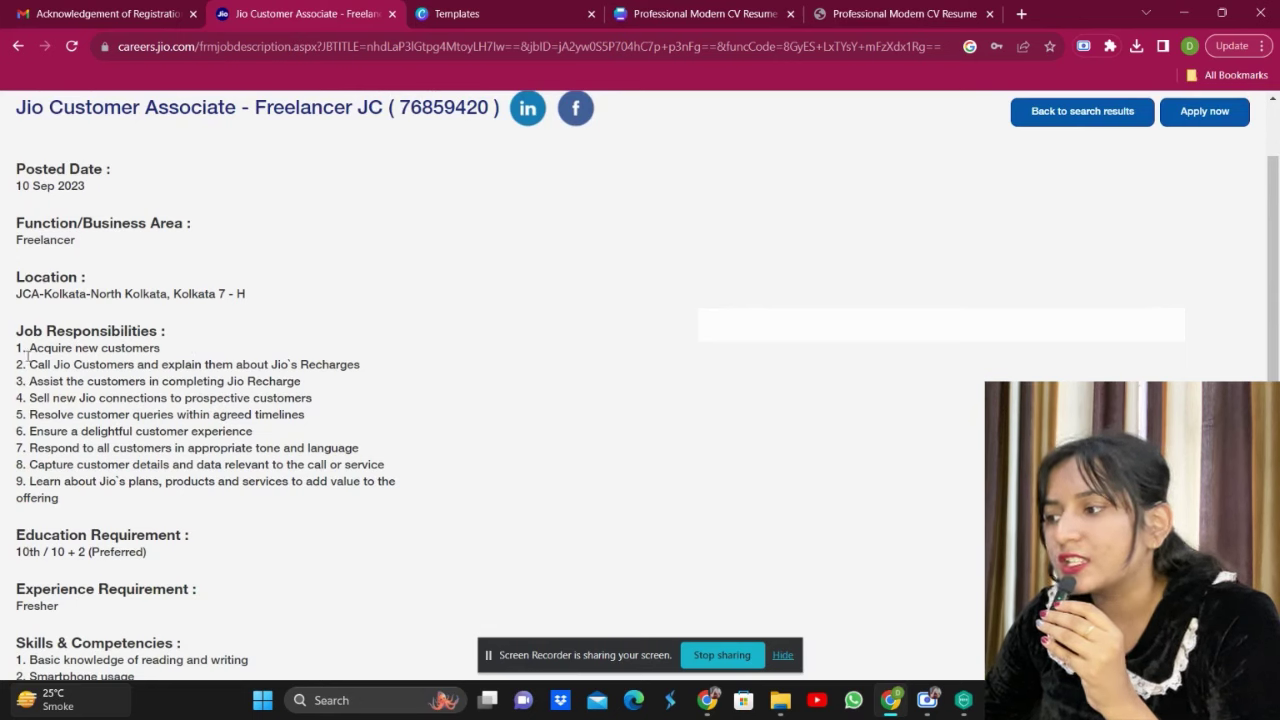
drag(34, 351, 198, 347)
drag(28, 366, 389, 369)
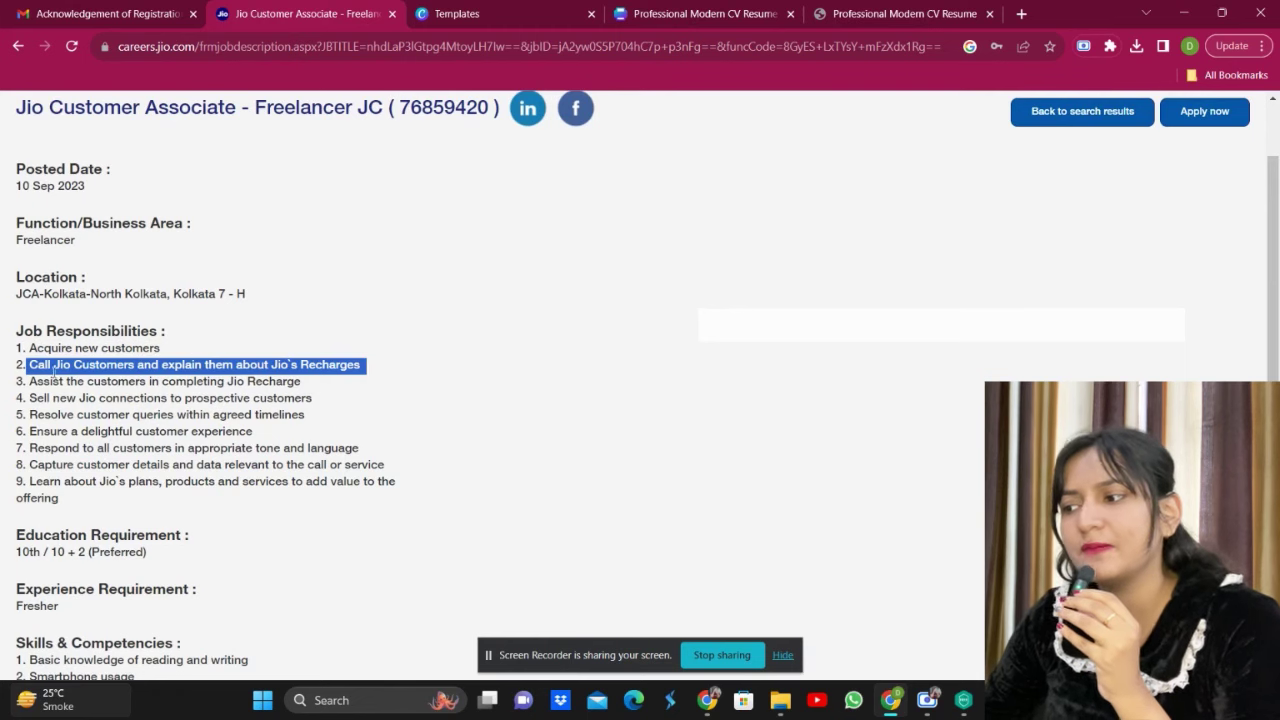
drag(36, 381, 329, 386)
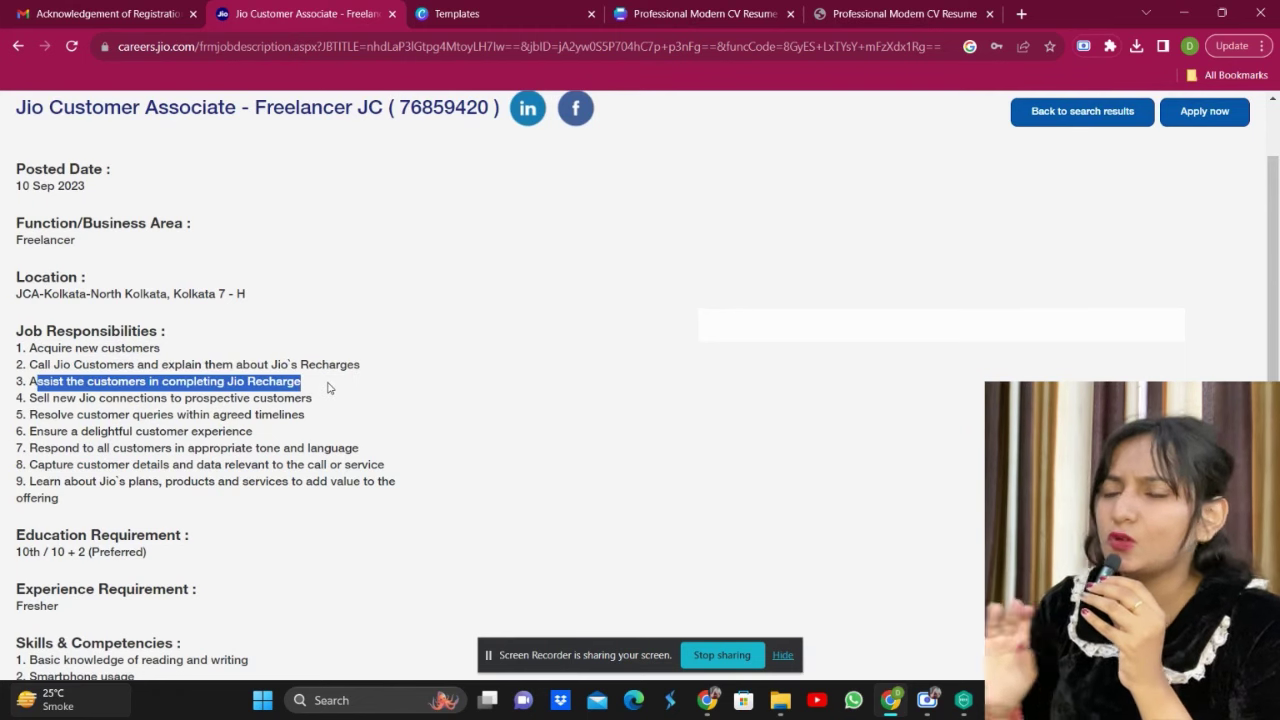
click(110, 425)
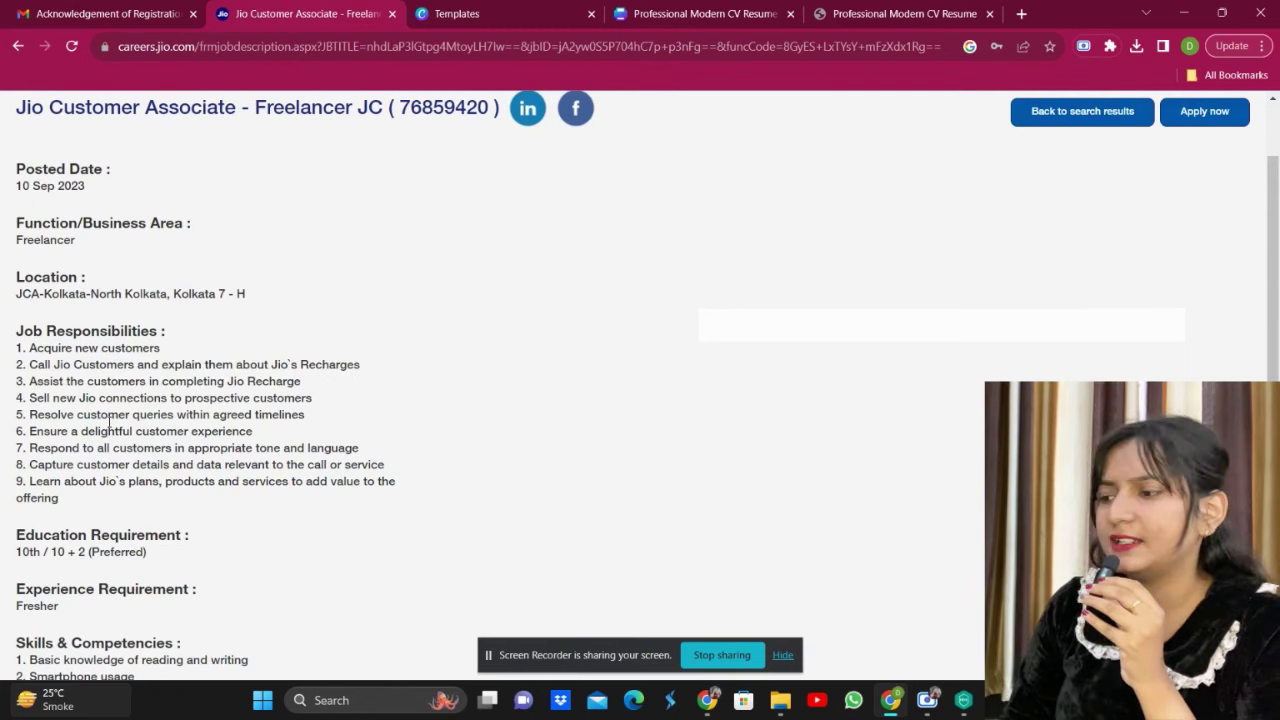
- Read the requirements, highlighting the Fresher experience and first skill lines, down to Apply now
scroll(110, 425, down, 2)
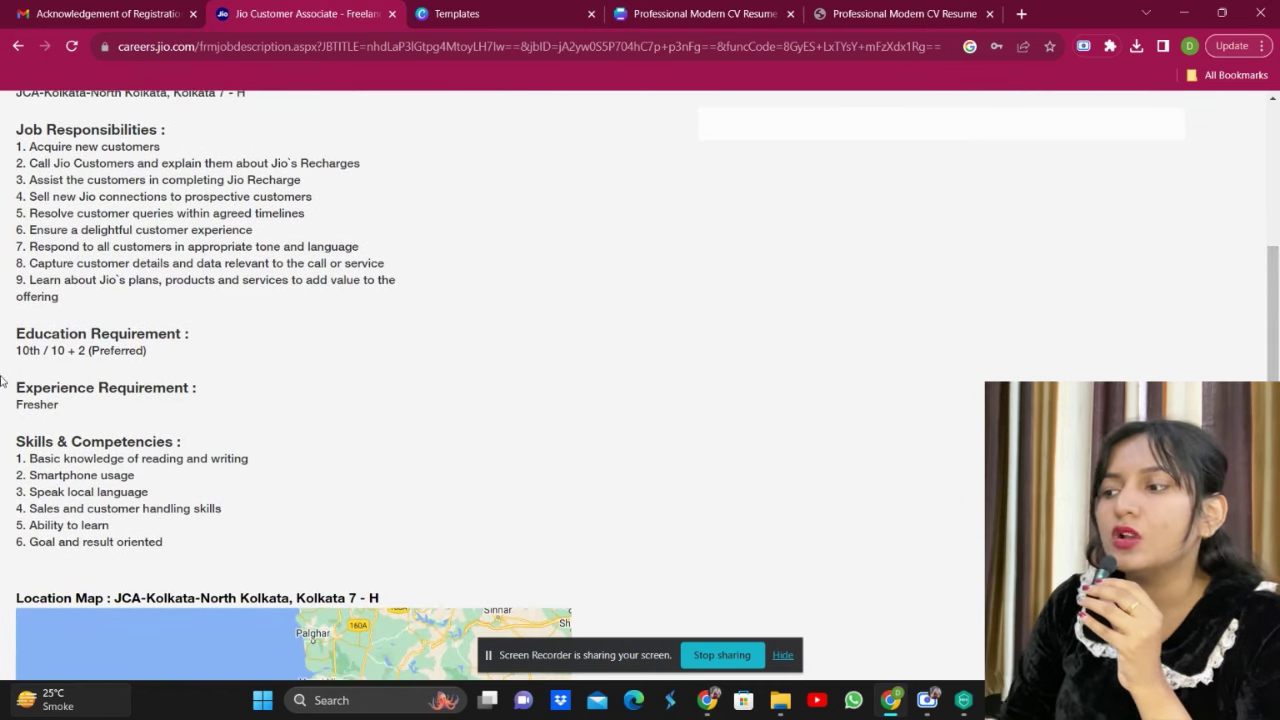
mouse_move(384, 598)
mouse_down()
mouse_move(60, 334)
mouse_move(175, 358)
mouse_move(14, 340)
mouse_move(384, 598)
mouse_up()
click(14, 342)
click(133, 333)
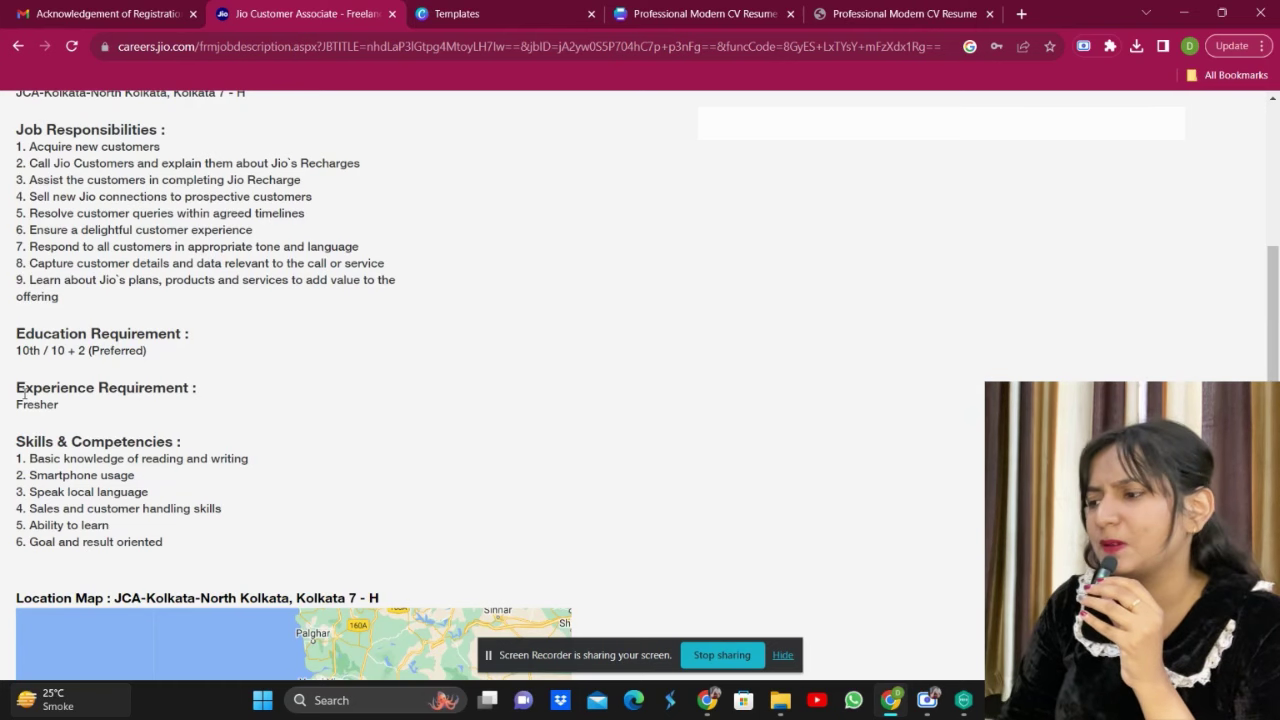
drag(18, 403, 62, 407)
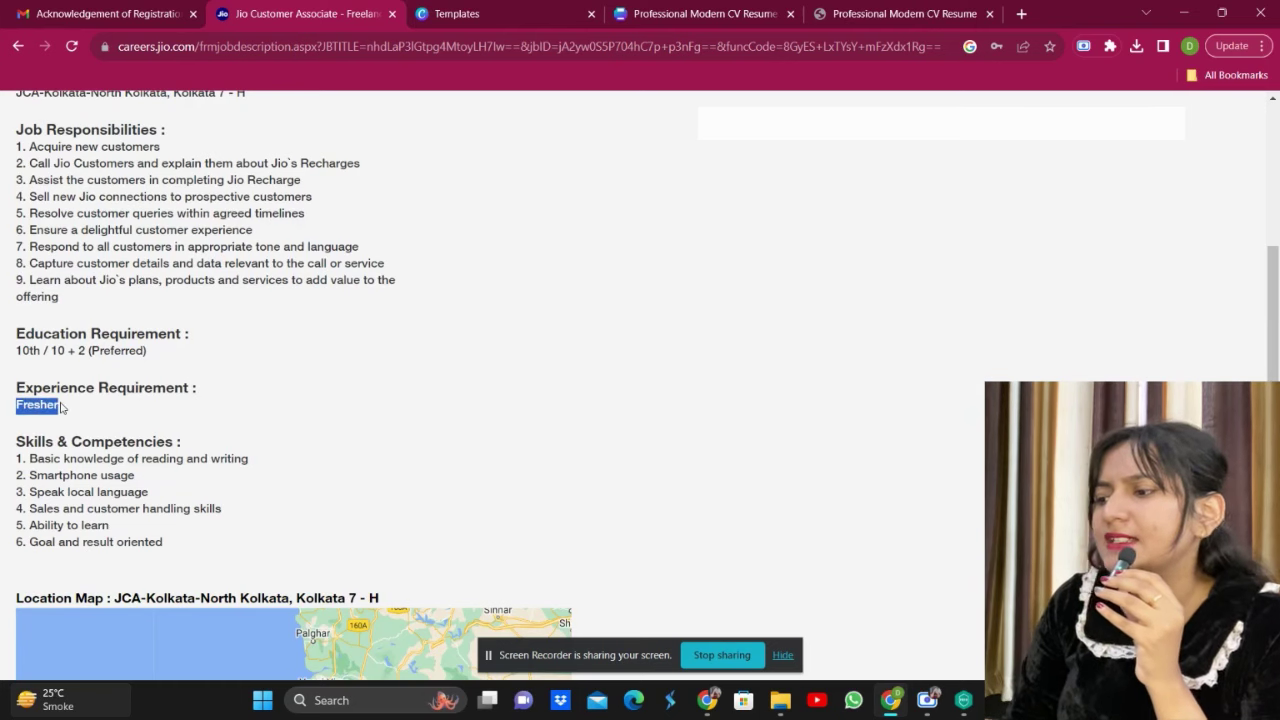
click(119, 414)
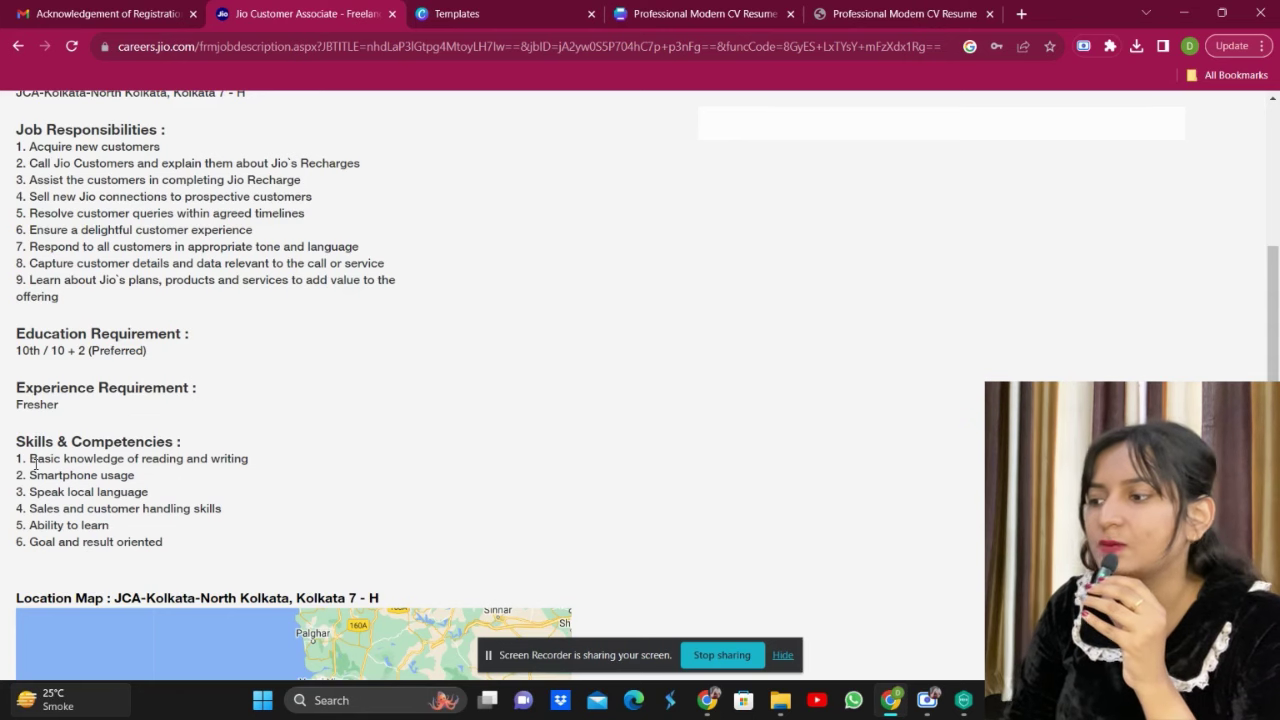
drag(35, 463, 211, 455)
click(295, 453)
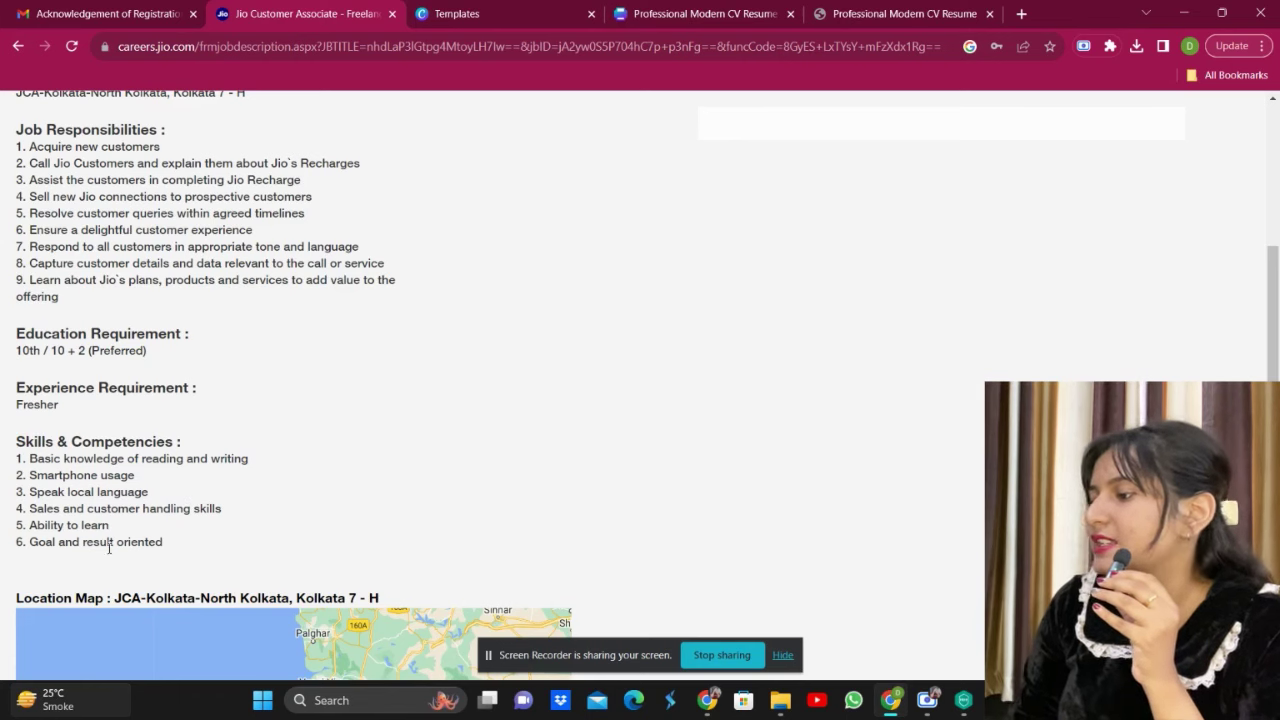
scroll(490, 380, down, 4)
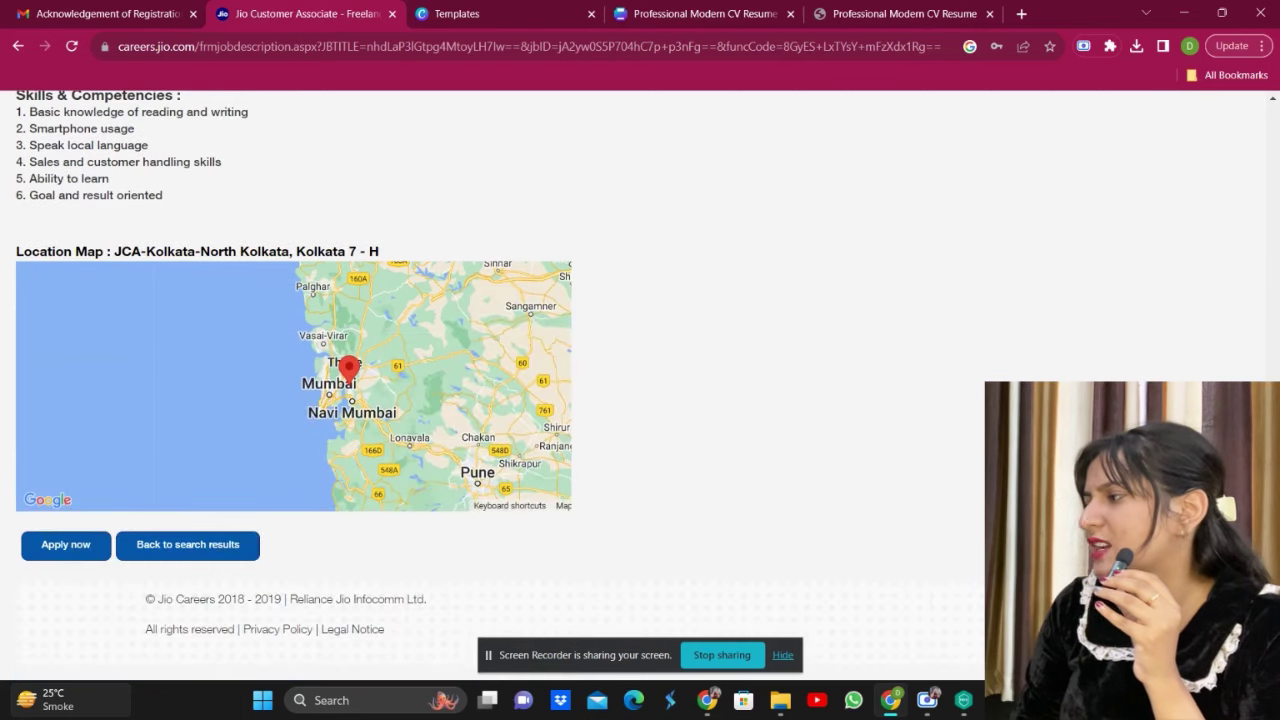
scroll(490, 380, up, 2)
scroll(490, 380, down, 1)
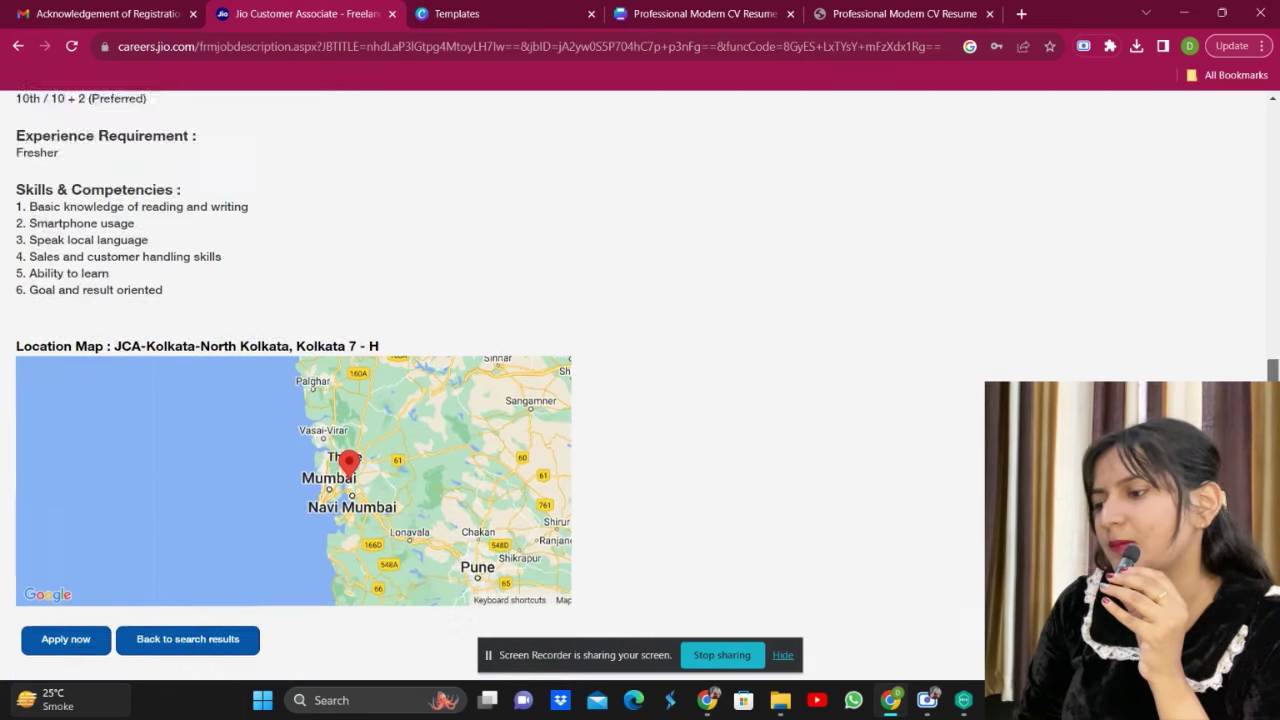
scroll(490, 380, up, 5)
scroll(490, 380, down, 4)
scroll(166, 520, down, 2)
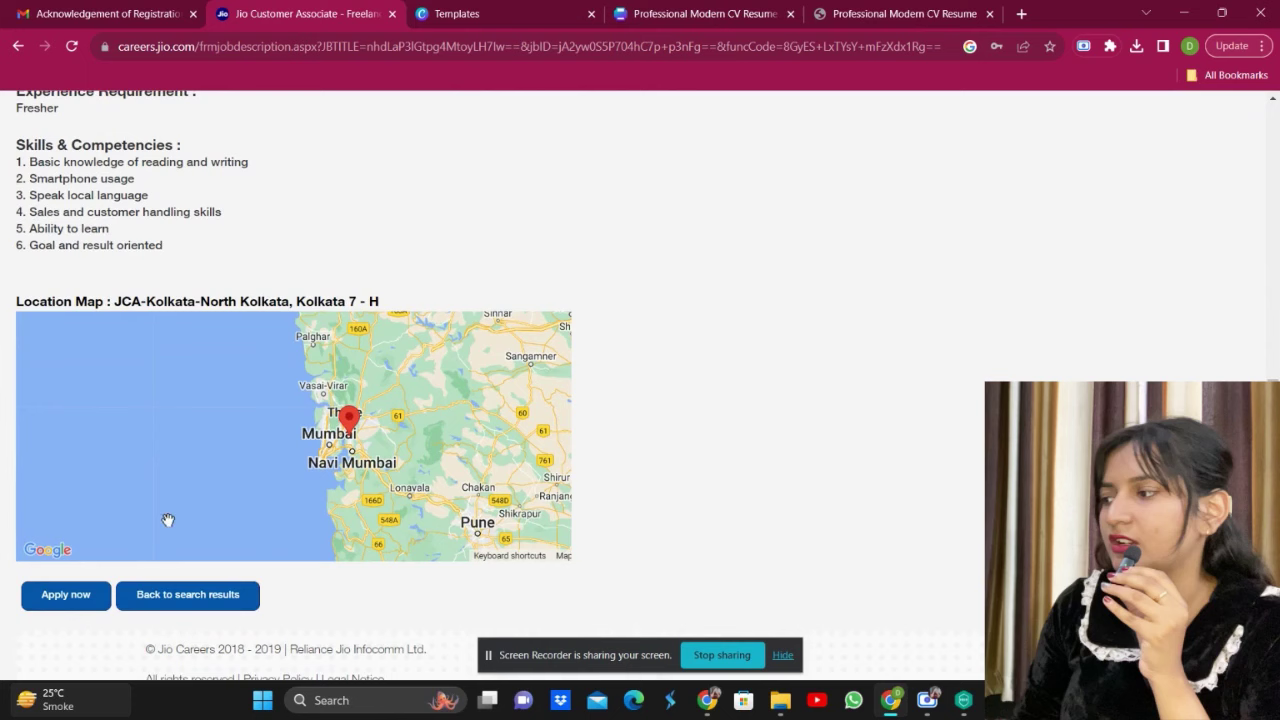
scroll(100, 600, up, 1)
- Apply for the Freelancer JC 76859420 posting, then switch to the Gmail tab
click(82, 625)
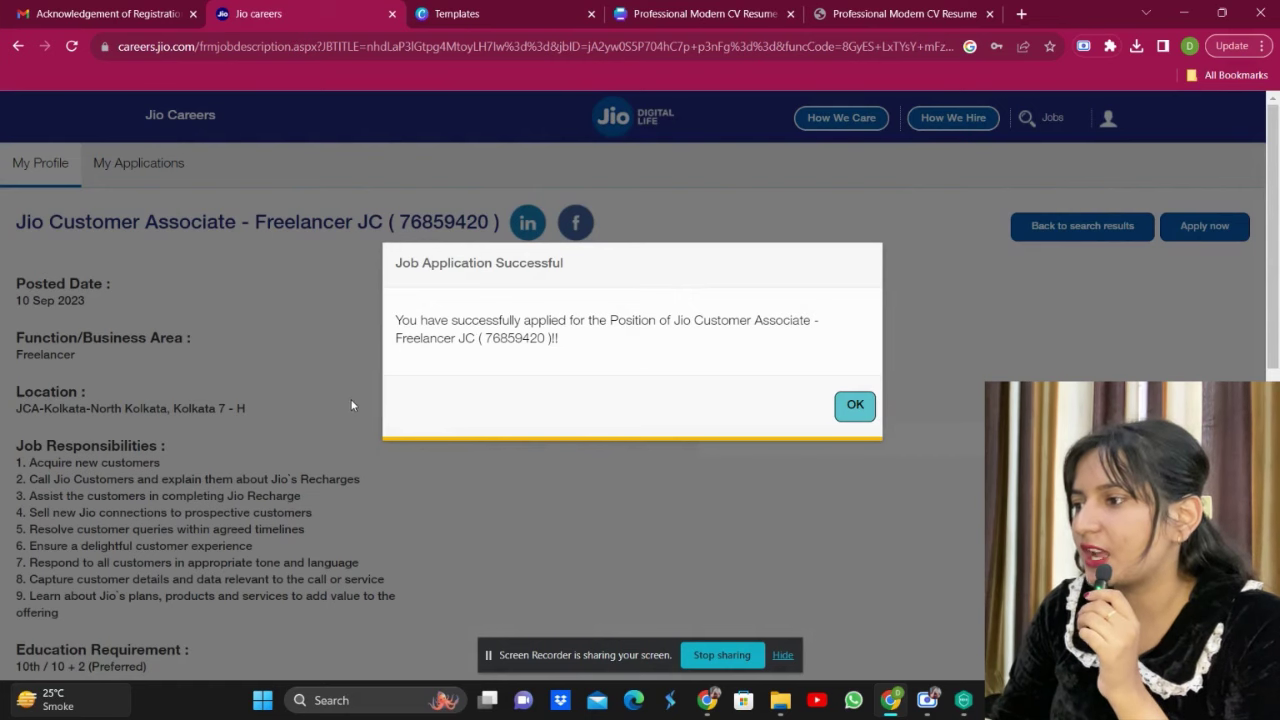
click(12, 13)
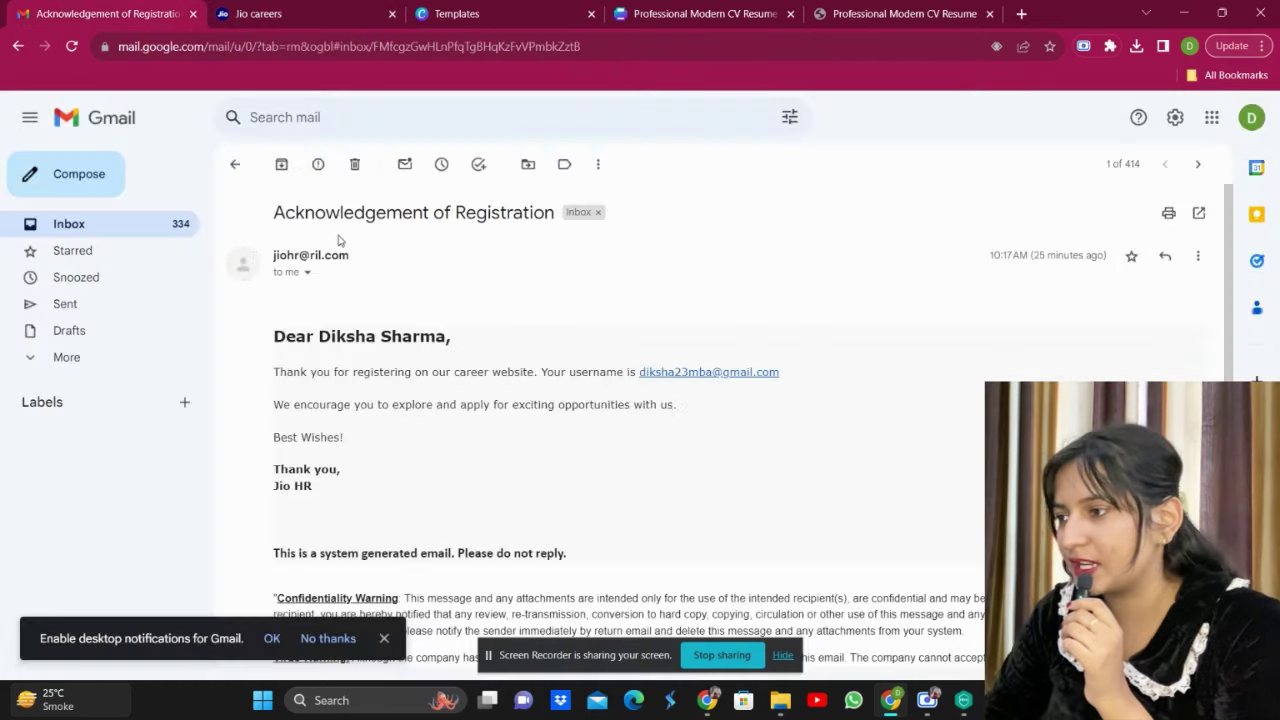
- Refresh the Gmail inbox and open the Jio HR Acknowledgement of Application email
click(125, 223)
click(96, 228)
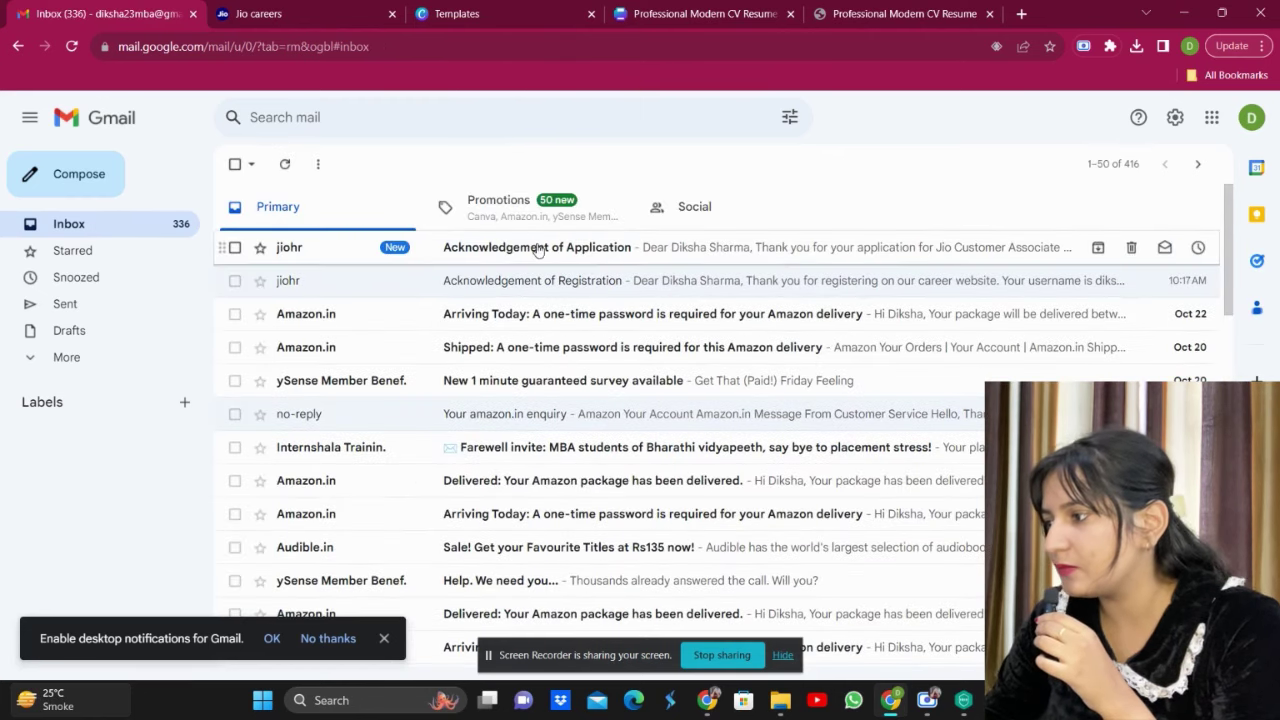
click(537, 248)
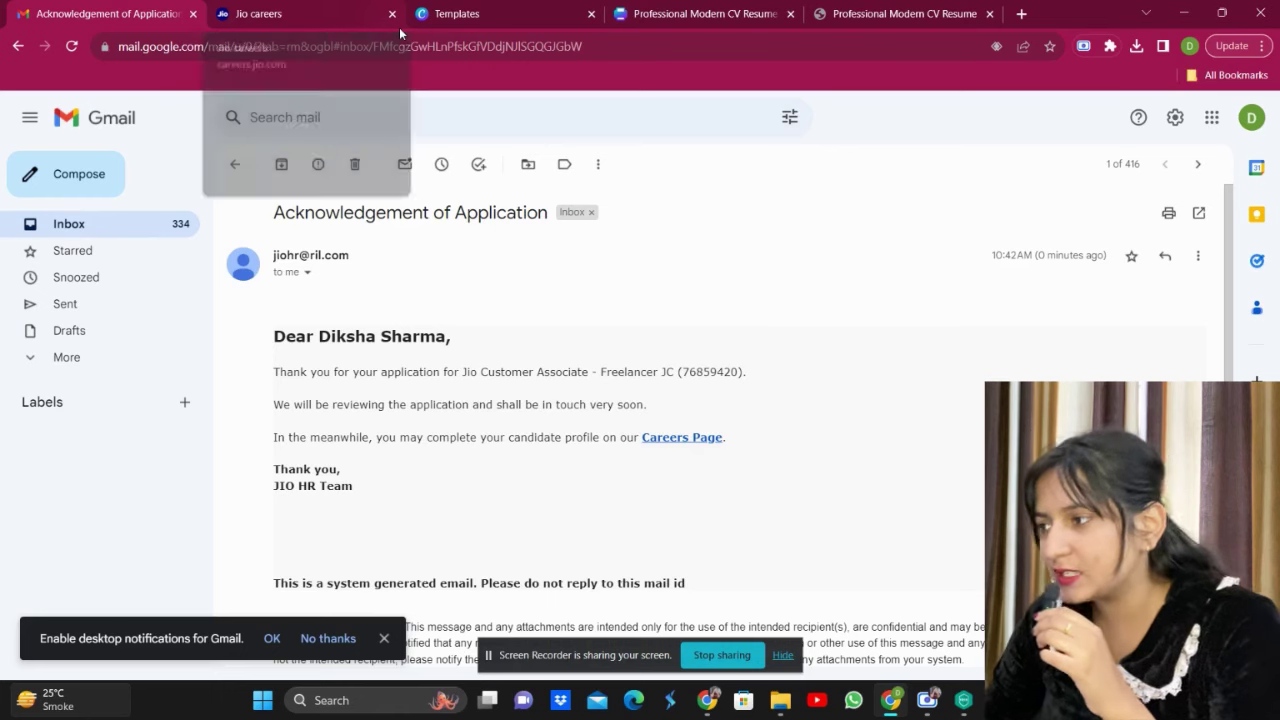
click(155, 236)
- Dismiss the Jio Careers application success message and return to the Gmail inbox
click(293, 8)
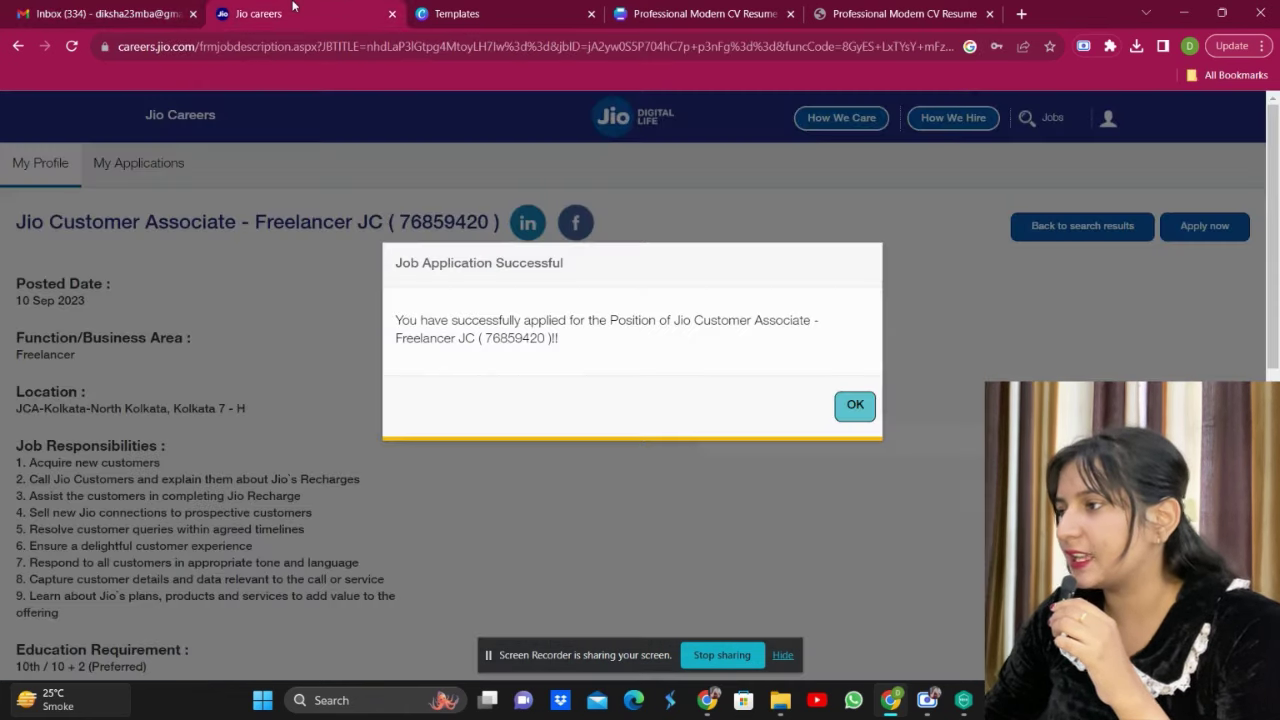
click(855, 405)
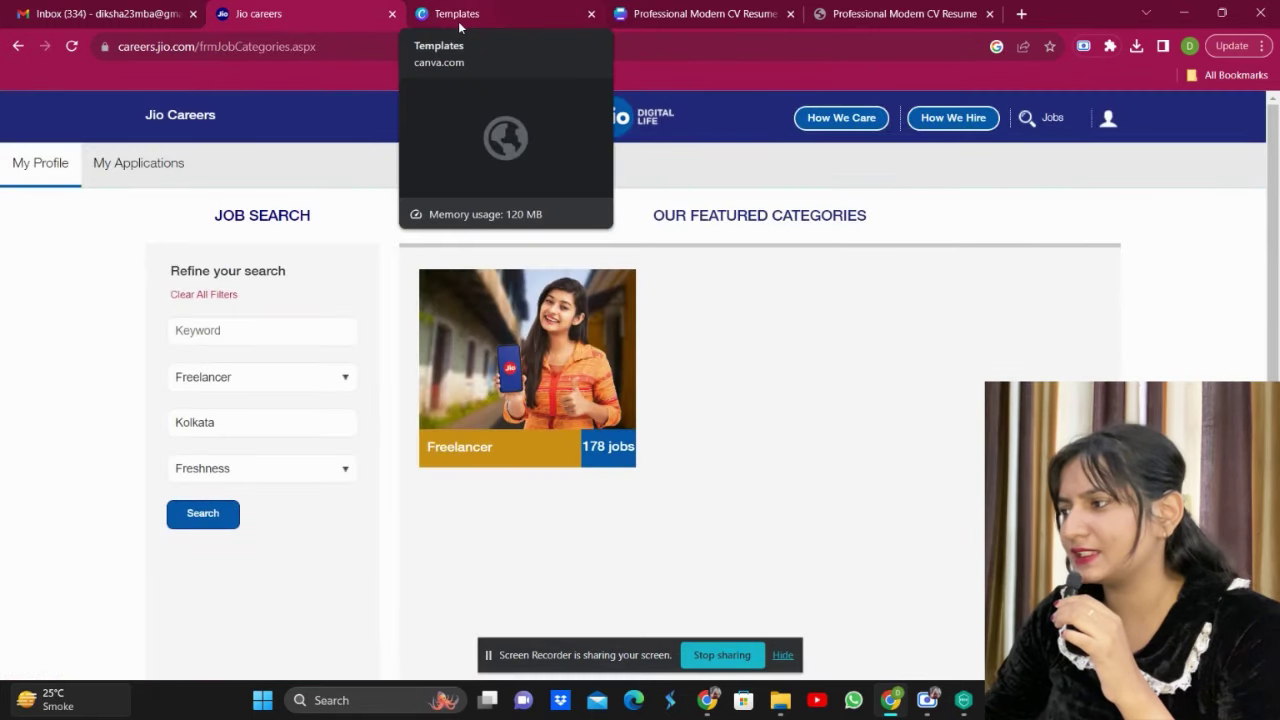
click(14, 8)
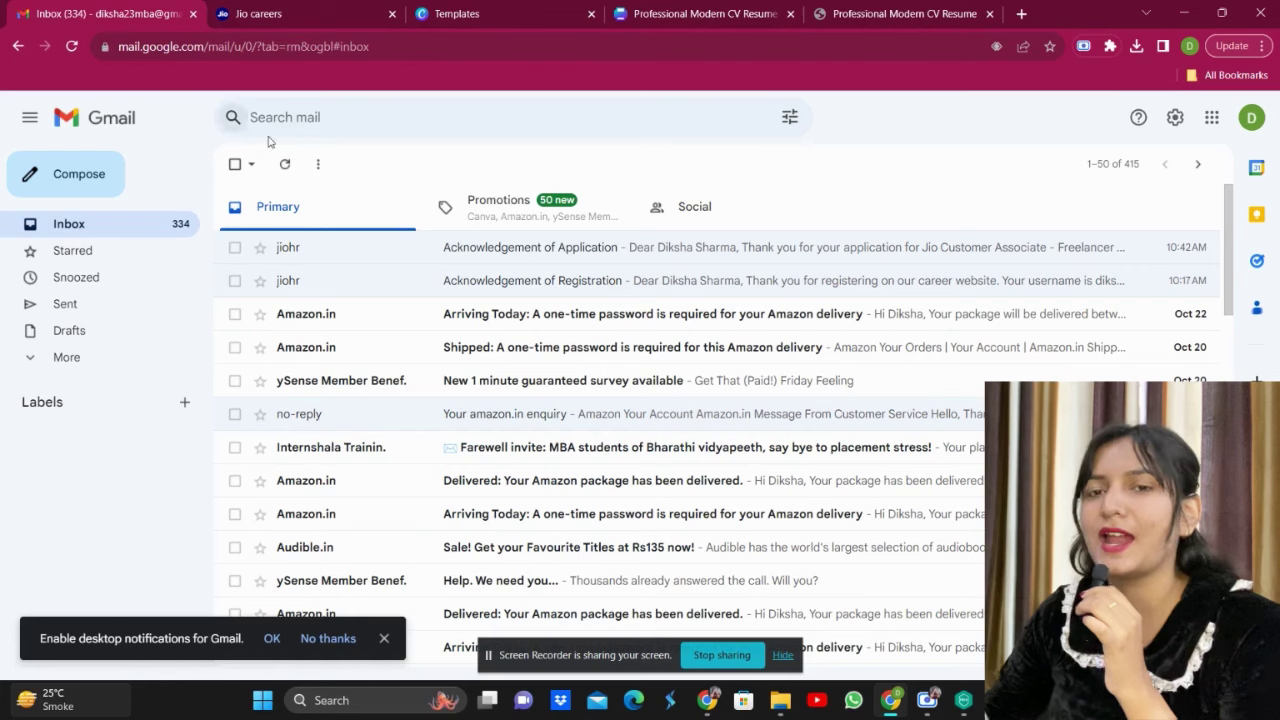
- Search the Play Store for 'jio ca' and launch the installed Jio Careers app
click(294, 8)
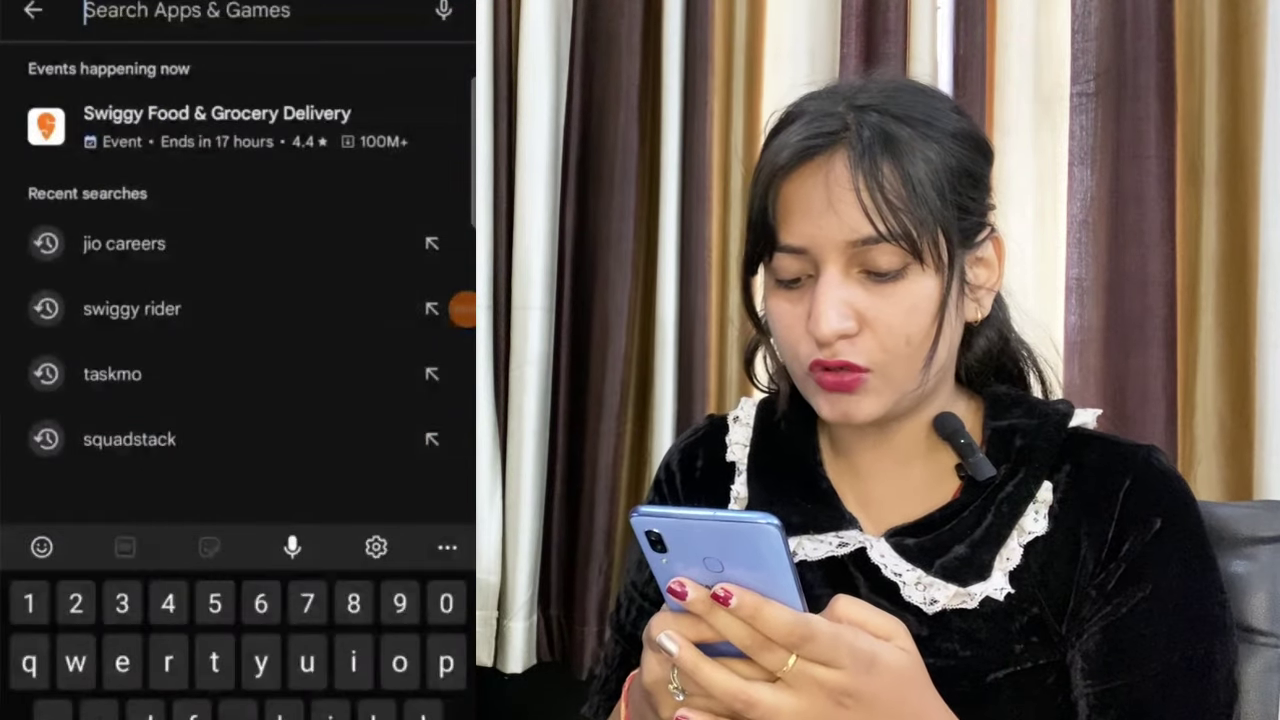
text(jio ca)
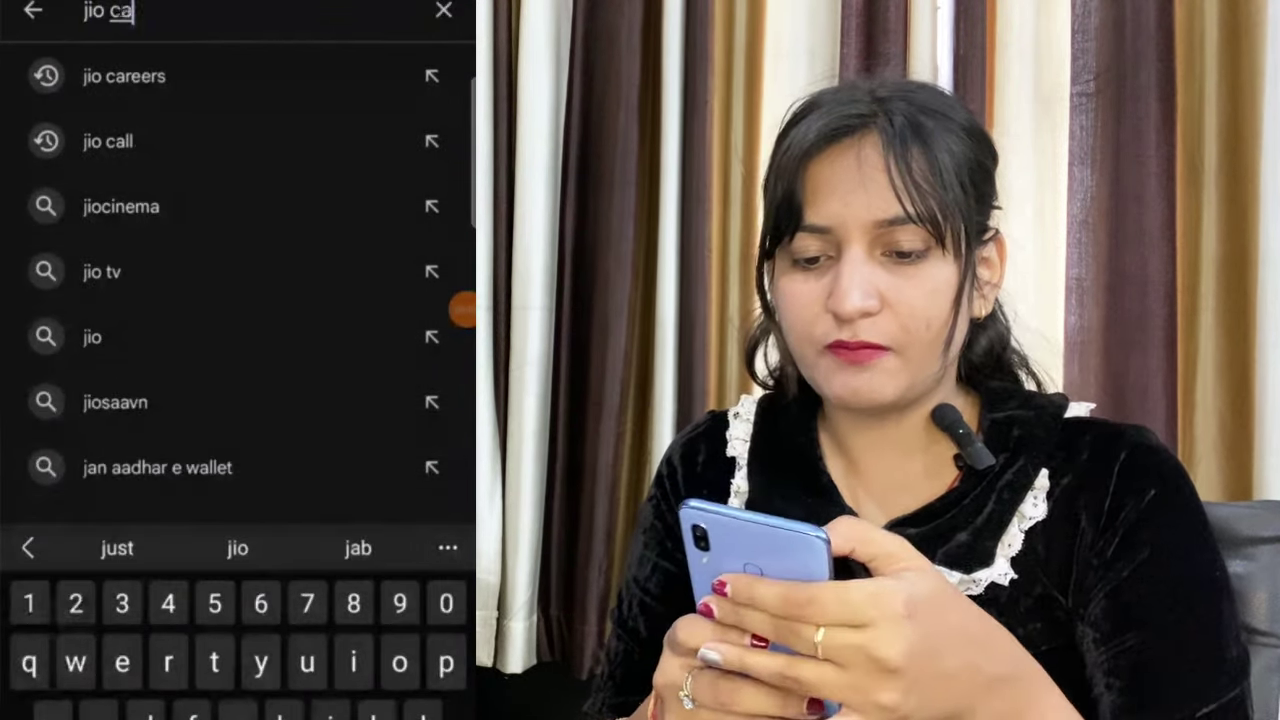
click(124, 76)
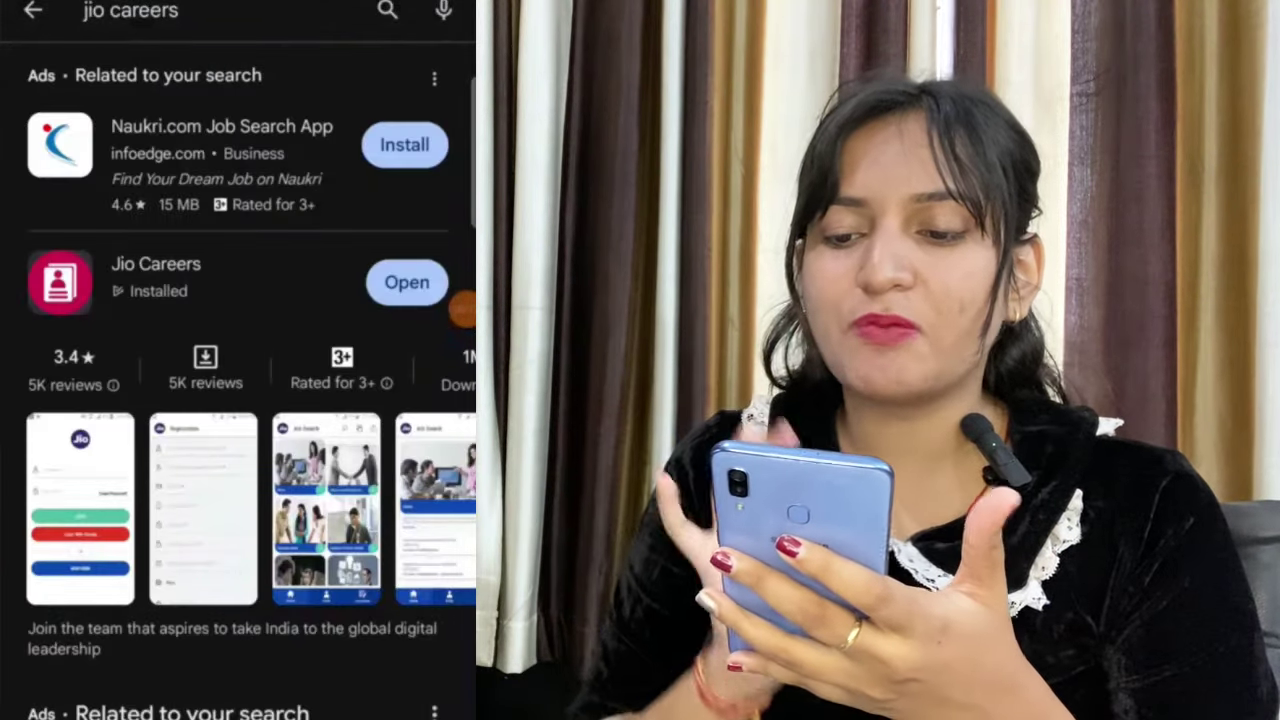
click(407, 282)
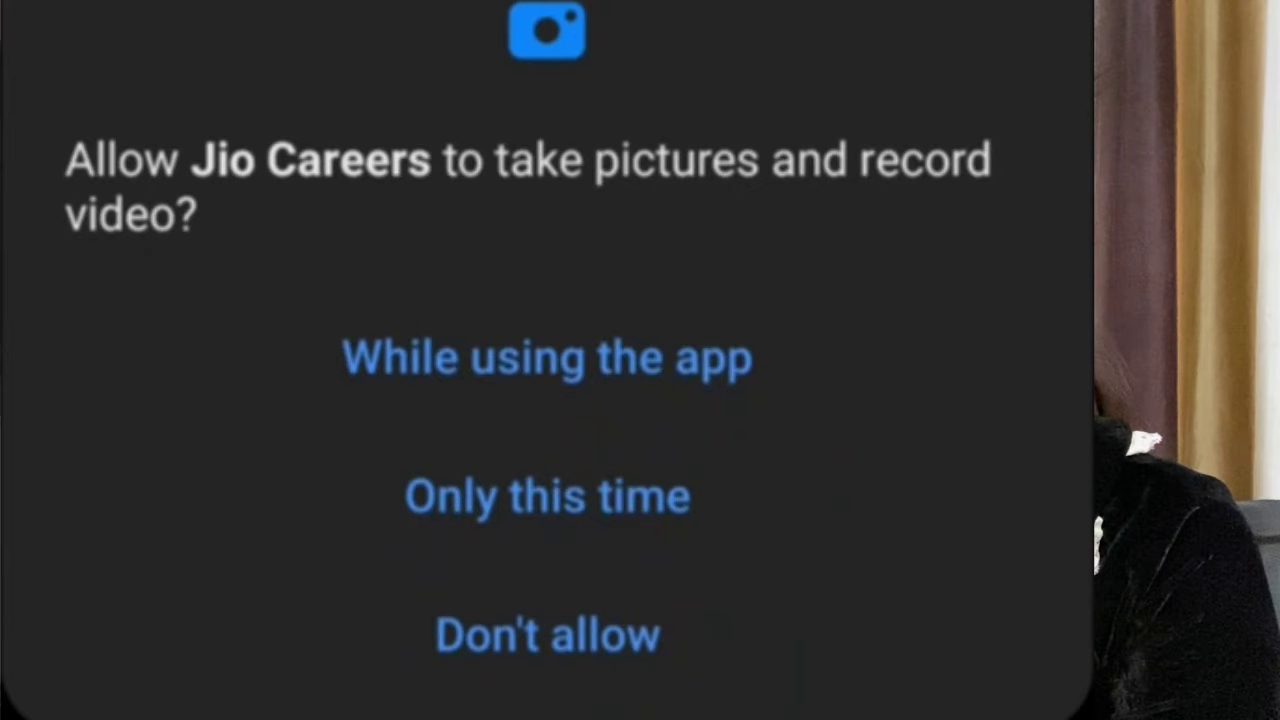
- Allow Jio Careers to take pictures and record video only this time
click(547, 496)
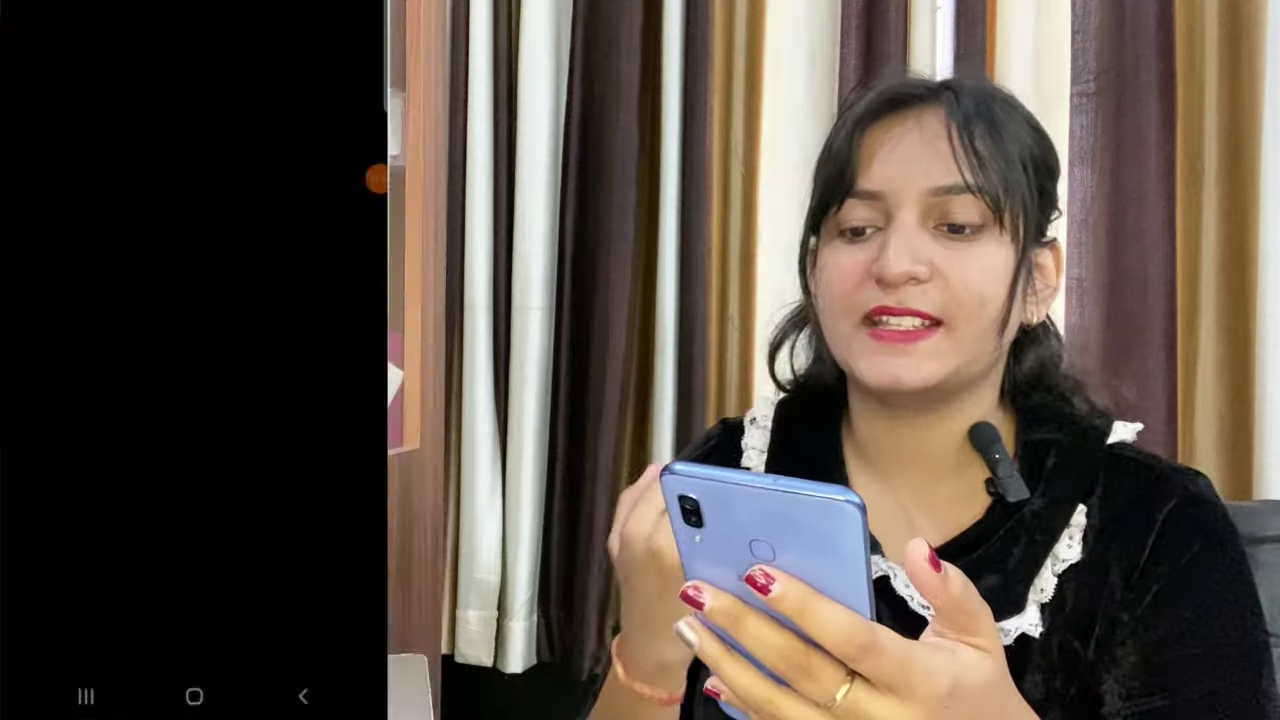